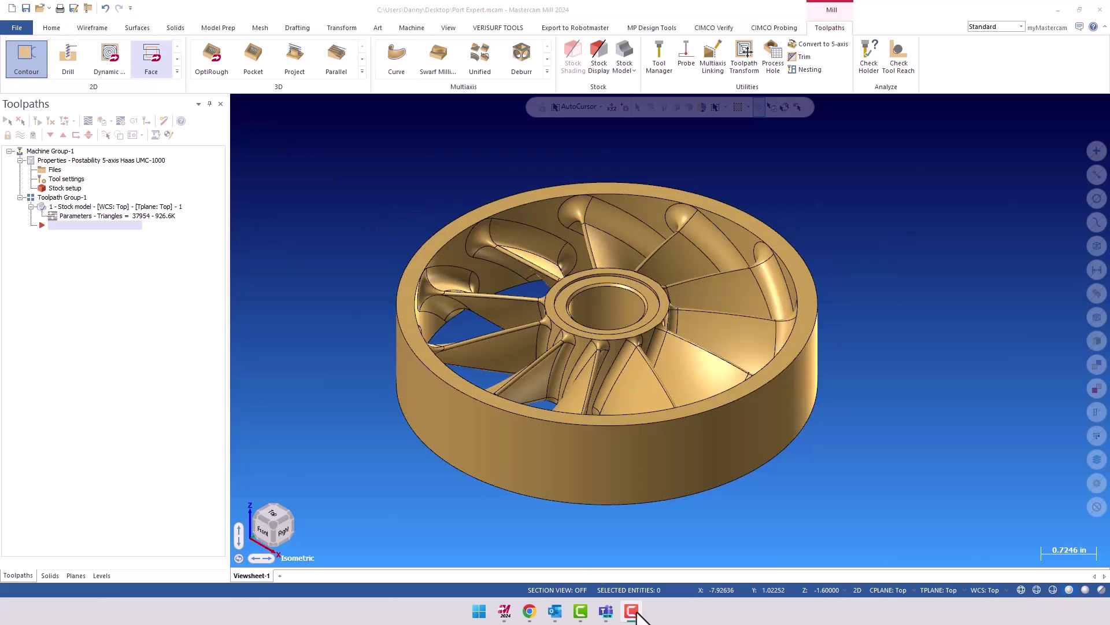
- Start a new Port Expert multiaxis toolpath for the wheel part
{"action": "middle_click_drag", "start_coordinate": [488, 280], "coordinate": [505, 255]}
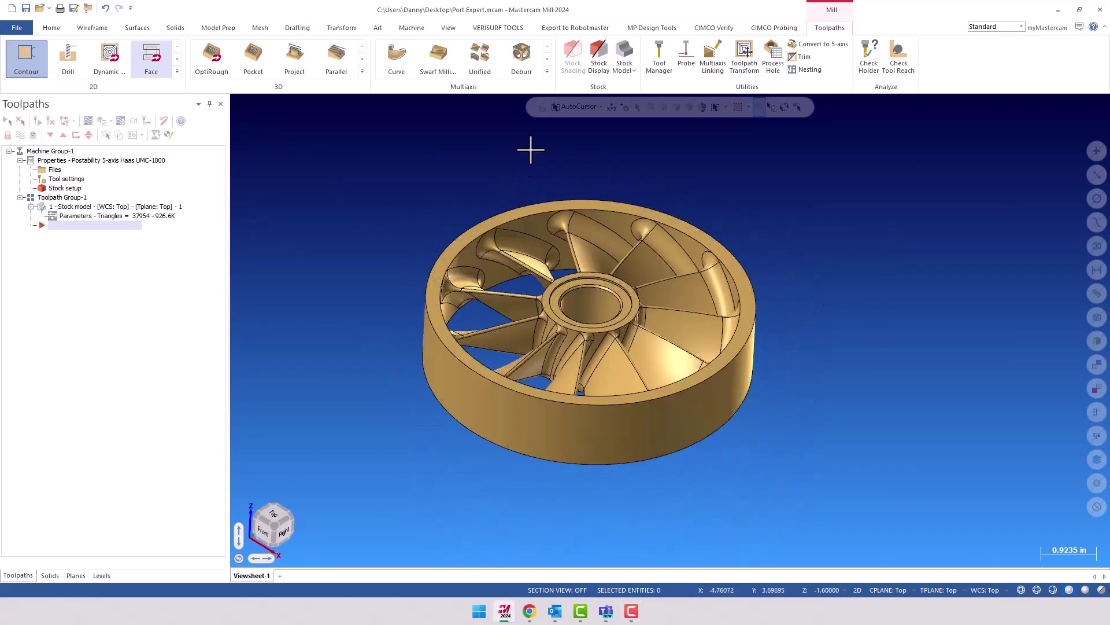
{"action": "left_click", "coordinate": [547, 72]}
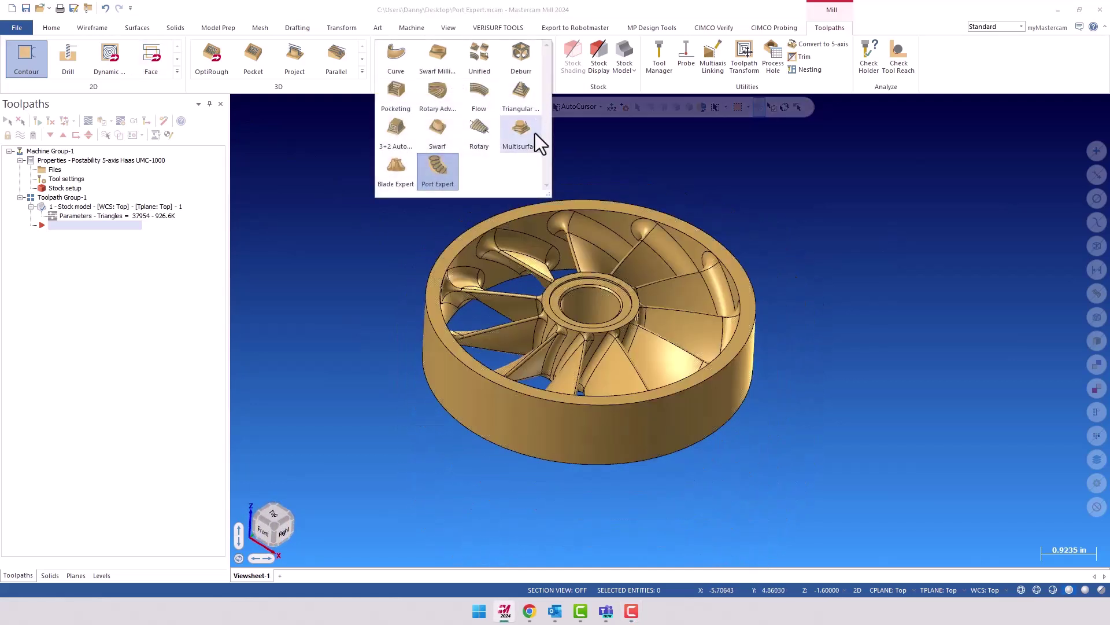
{"action": "left_click", "coordinate": [438, 168]}
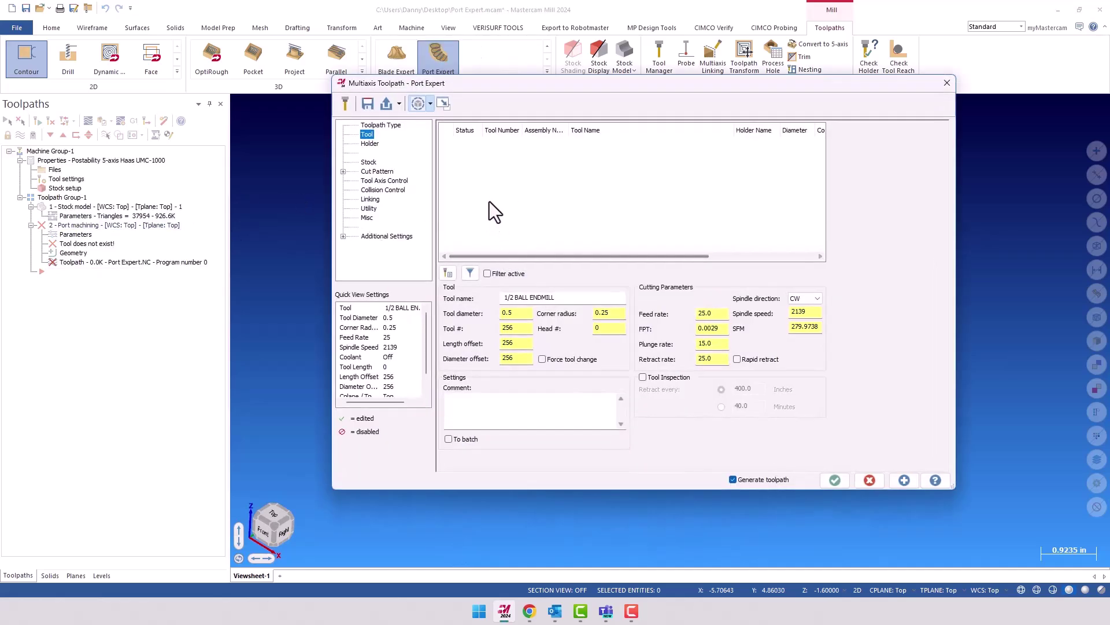
- Create a new tool for the toolpath with Lollipop mill as its type and continue to its geometry
{"action": "right_click", "coordinate": [486, 181]}
{"action": "left_click", "coordinate": [533, 202]}
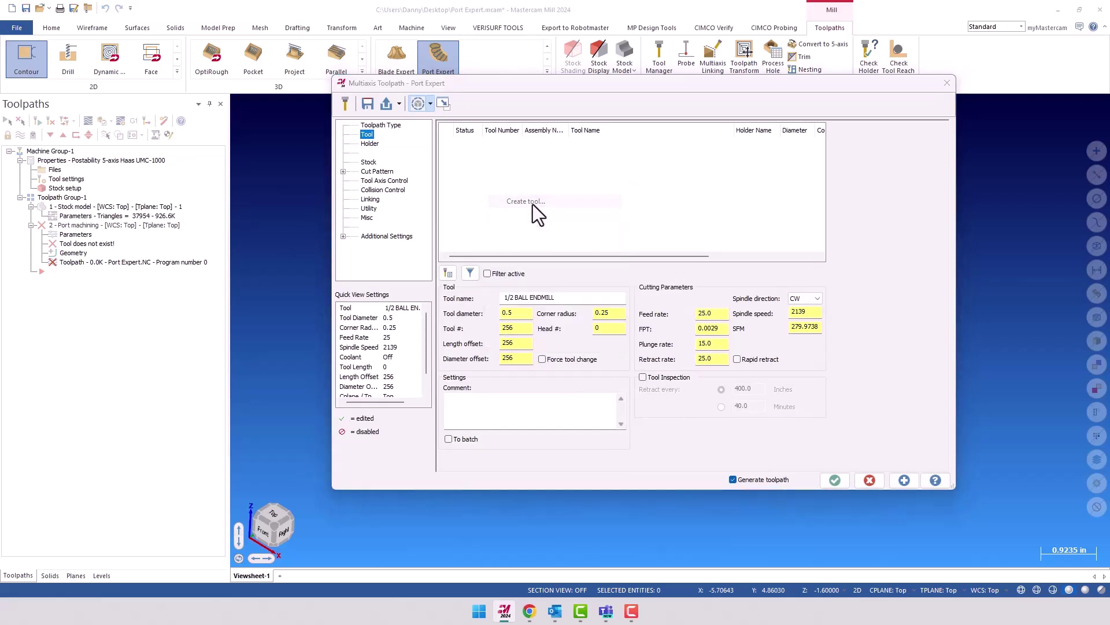
{"action": "left_click", "coordinate": [518, 353]}
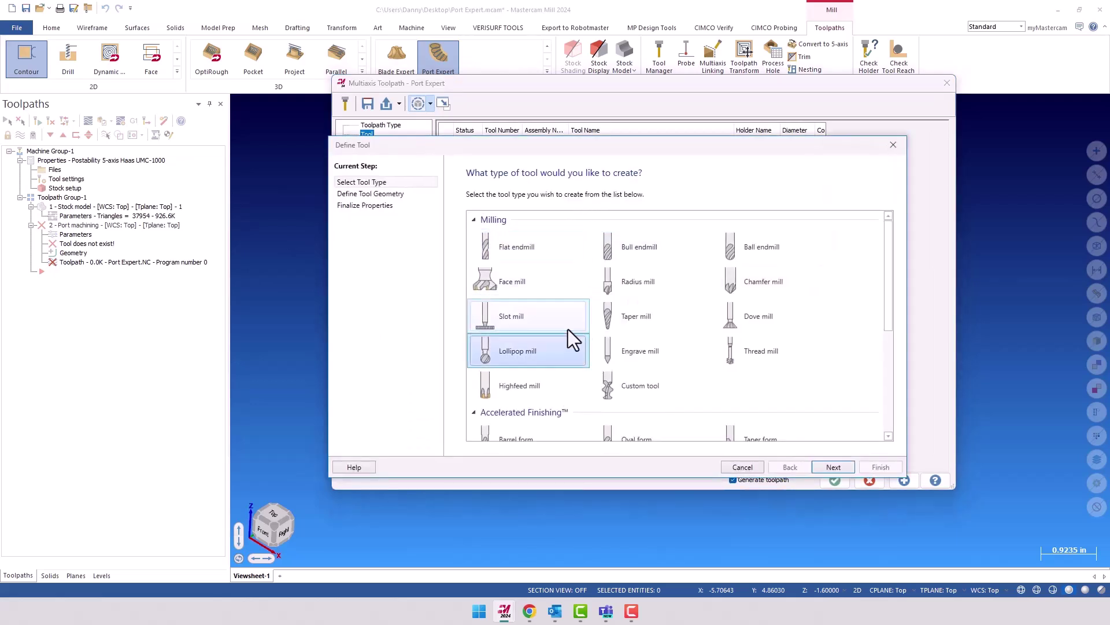
{"action": "left_click", "coordinate": [833, 467]}
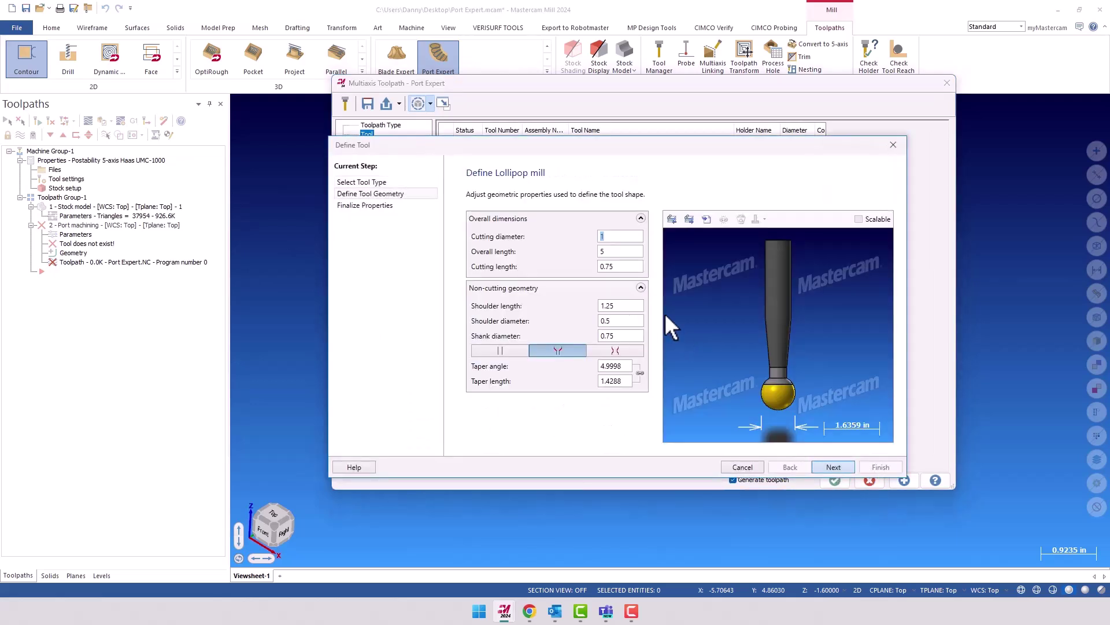
- Define the lollipop mill with 0.25 cutting diameter, 0.1875 shoulder diameter and 0.25 cutting length, and open the toolpath's holder settings
{"action": "type", "text": ".2"}
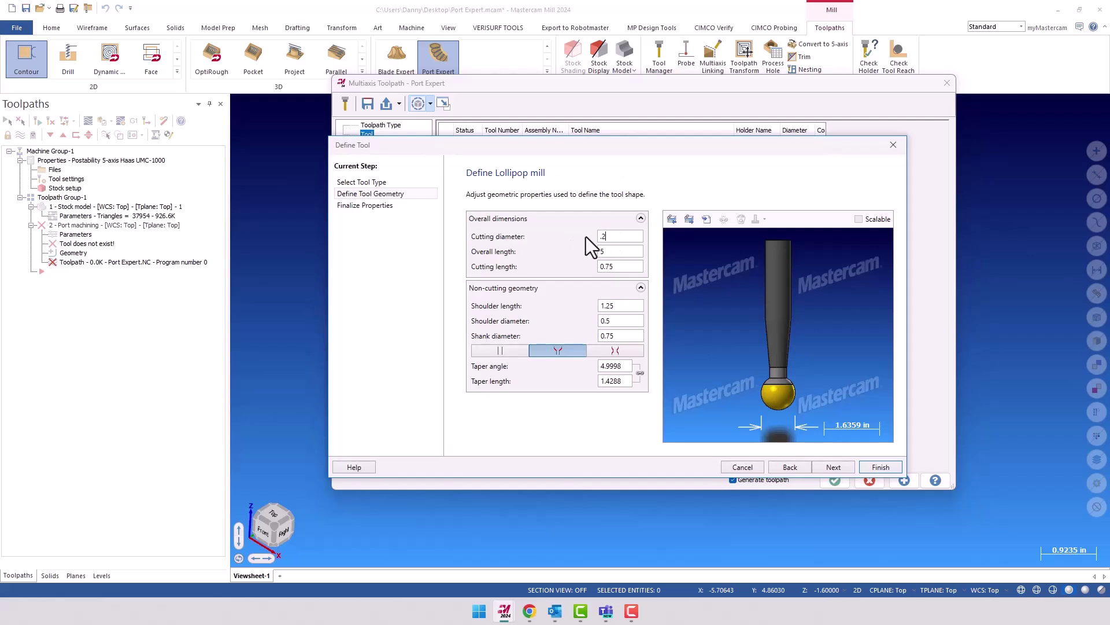
{"action": "type", "text": "5"}
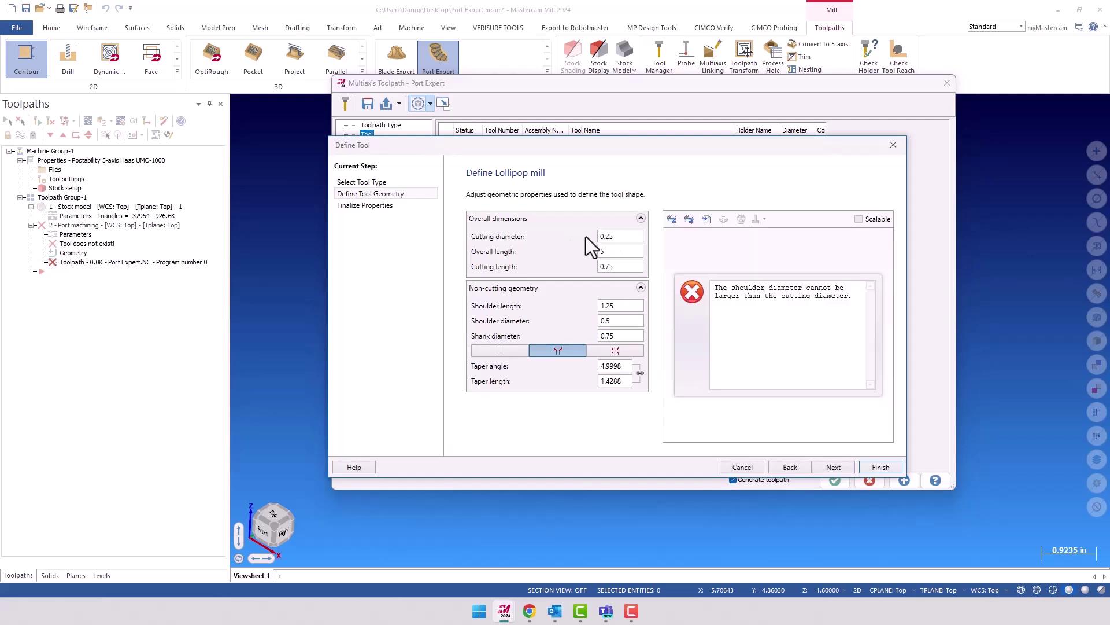
{"action": "double_click", "coordinate": [623, 319]}
{"action": "type", "text": ".1875"}
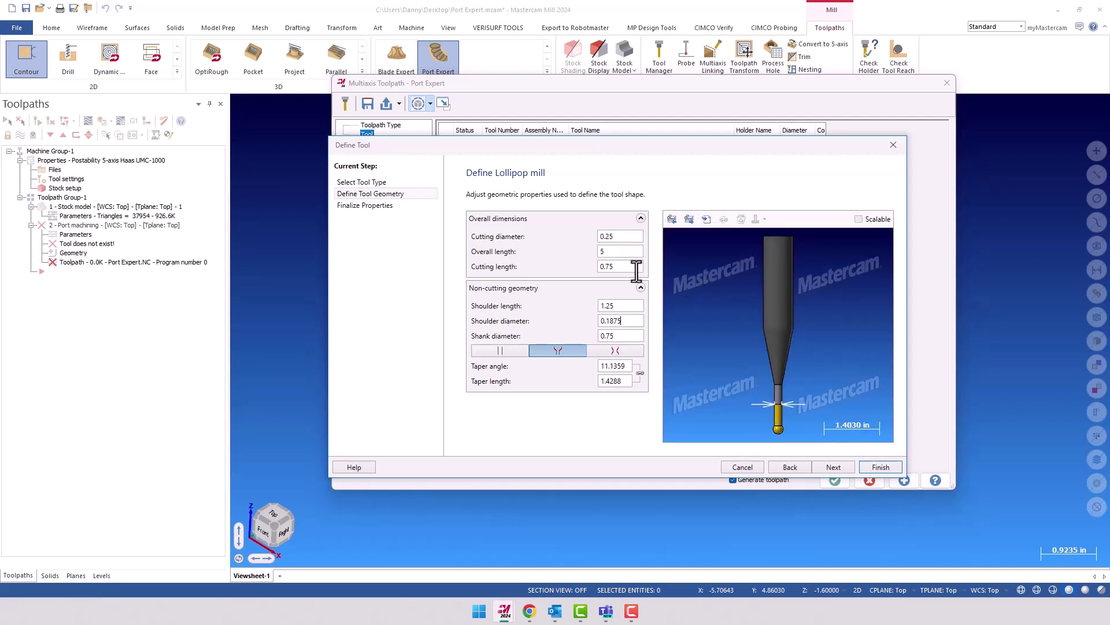
{"action": "left_click", "coordinate": [636, 267]}
{"action": "type", "text": "0.25"}
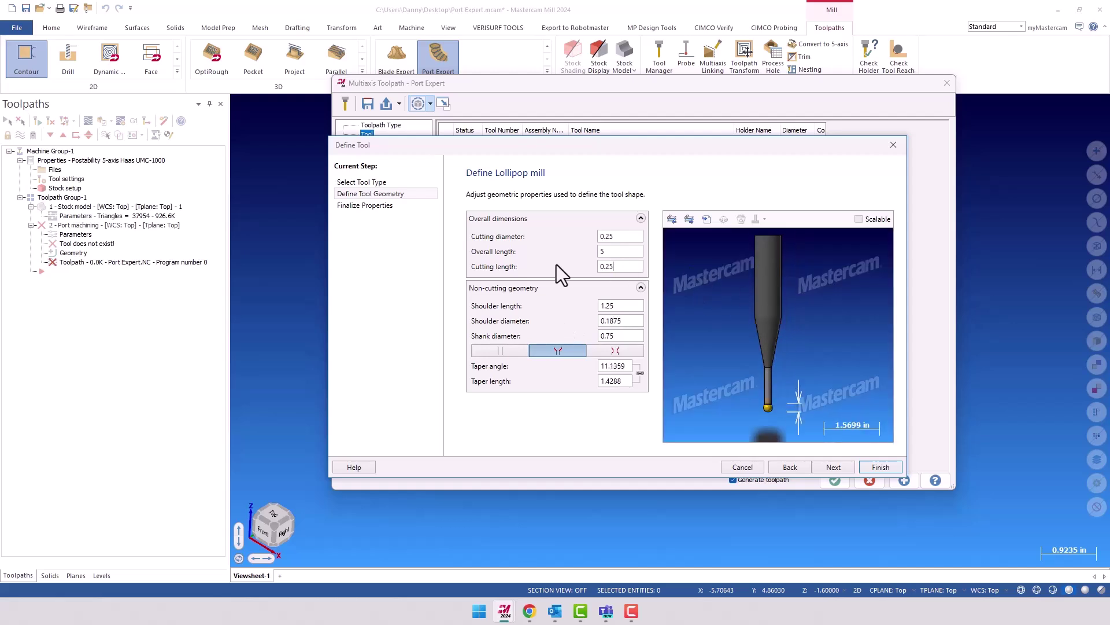
{"action": "scroll", "coordinate": [783, 419], "scroll_direction": "up", "scroll_amount": 2}
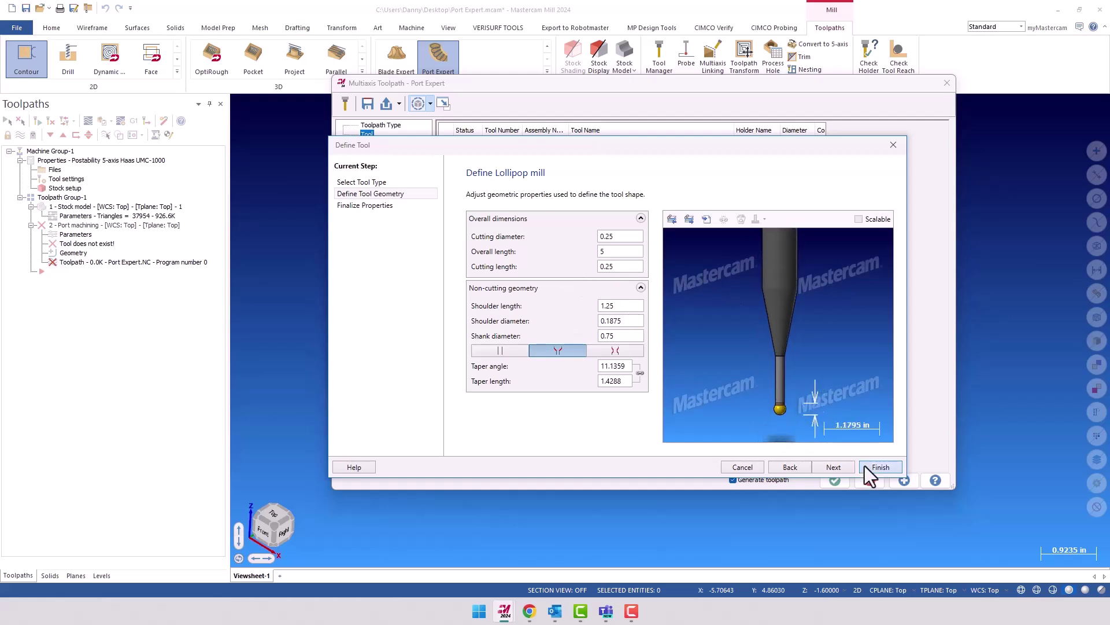
{"action": "left_click", "coordinate": [880, 467]}
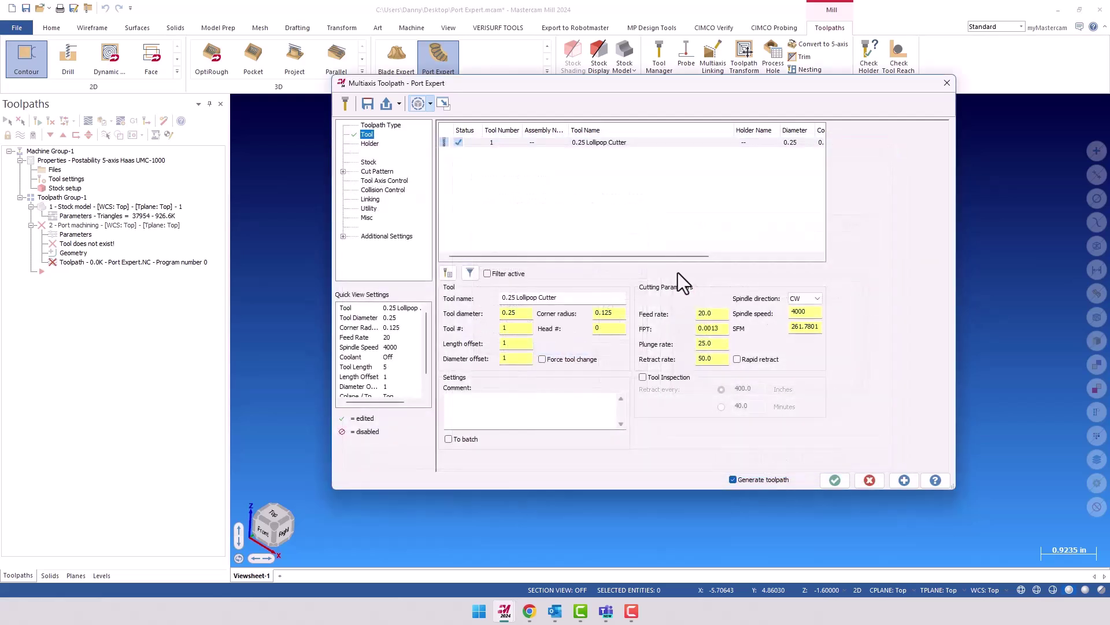
{"action": "left_click", "coordinate": [368, 144]}
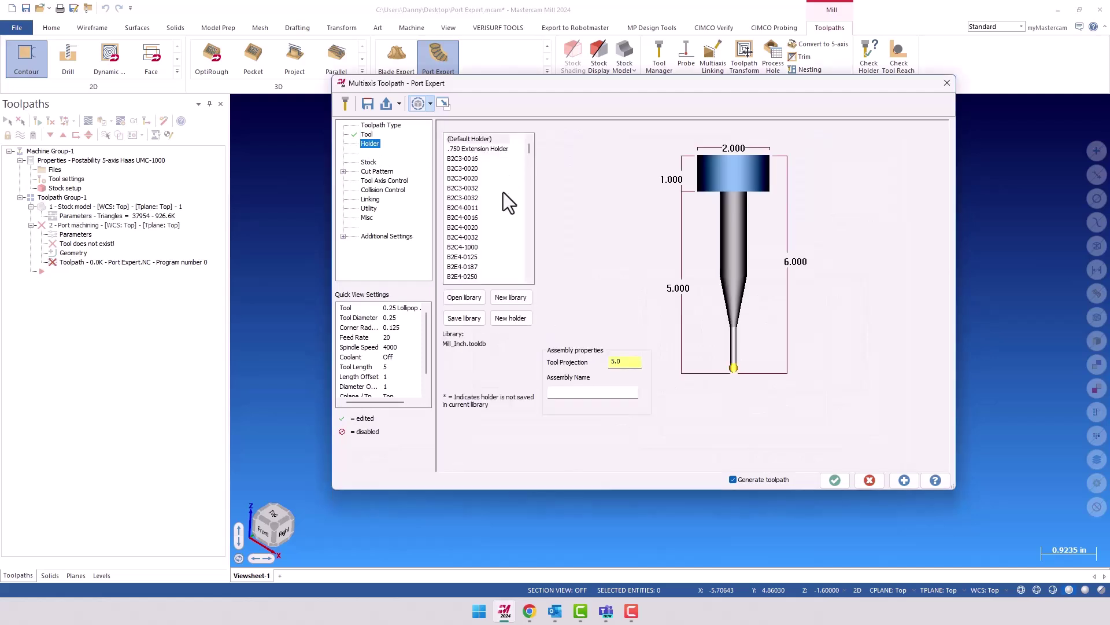
{"action": "left_click", "coordinate": [462, 296]}
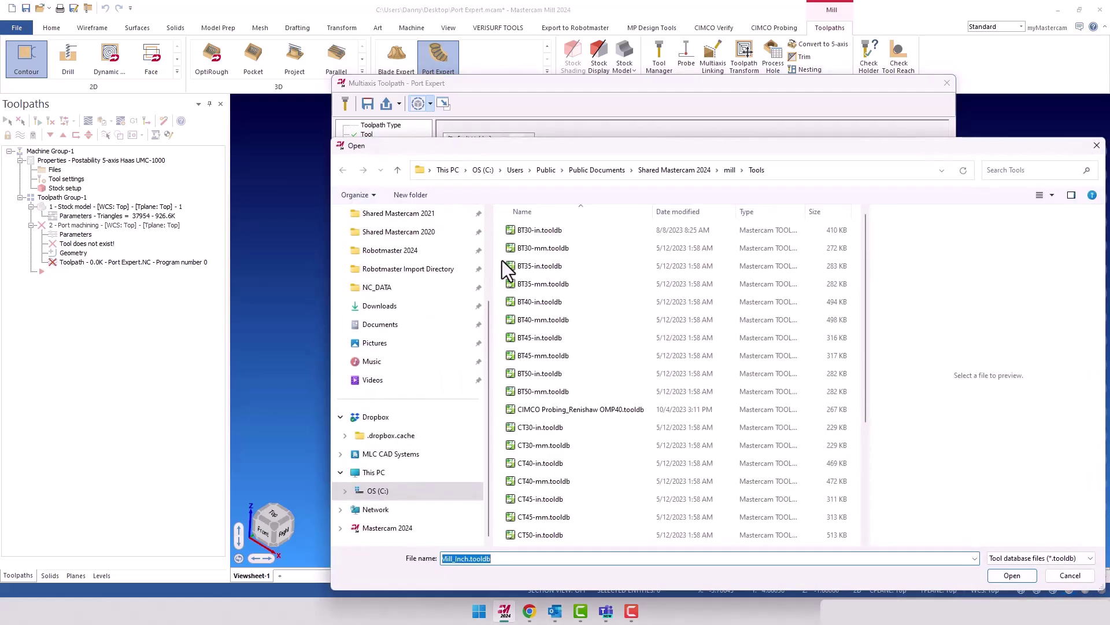
{"action": "left_click_drag", "start_coordinate": [528, 105], "coordinate": [424, 38]}
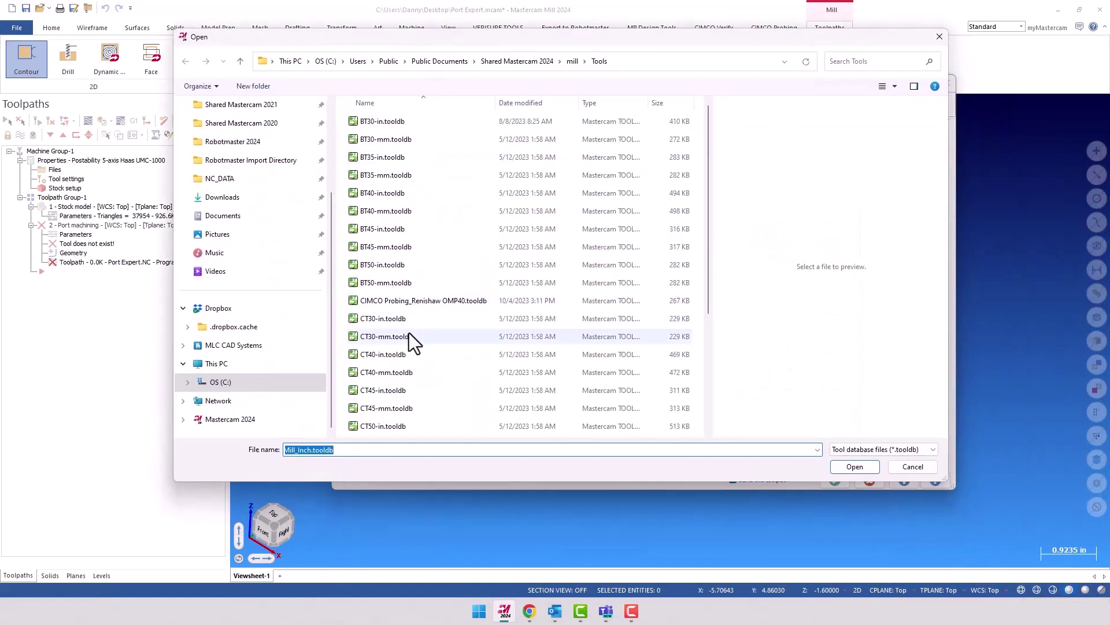
{"action": "double_click", "coordinate": [395, 355]}
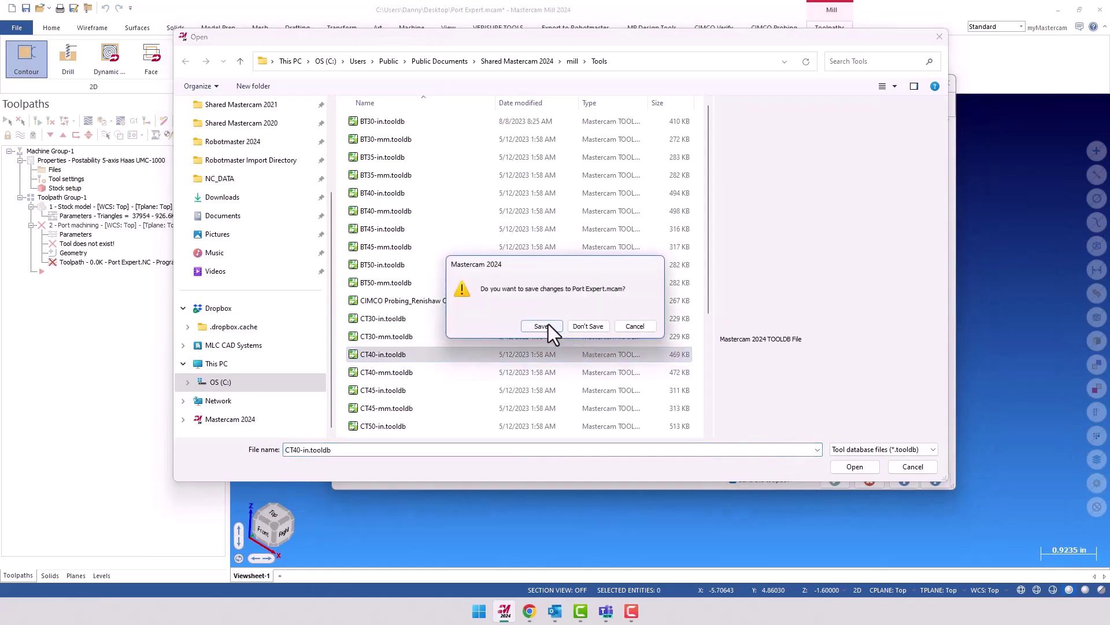
{"action": "left_click", "coordinate": [630, 326]}
{"action": "left_click", "coordinate": [911, 466]}
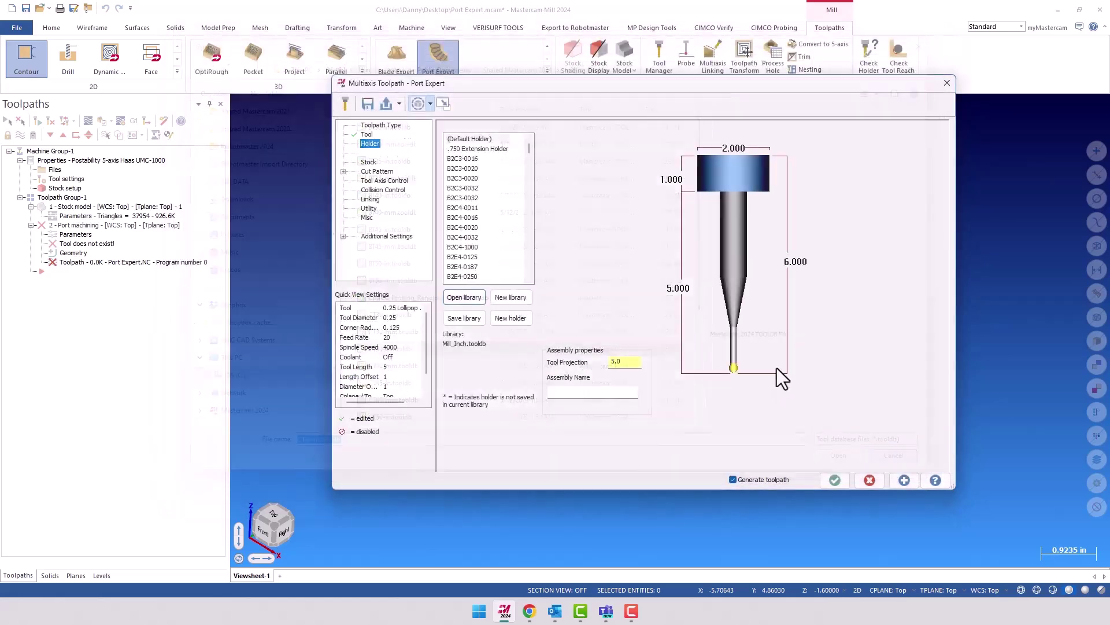
- Load the CT40-in.tooldb library as the source of tool holders
{"action": "left_click", "coordinate": [464, 298]}
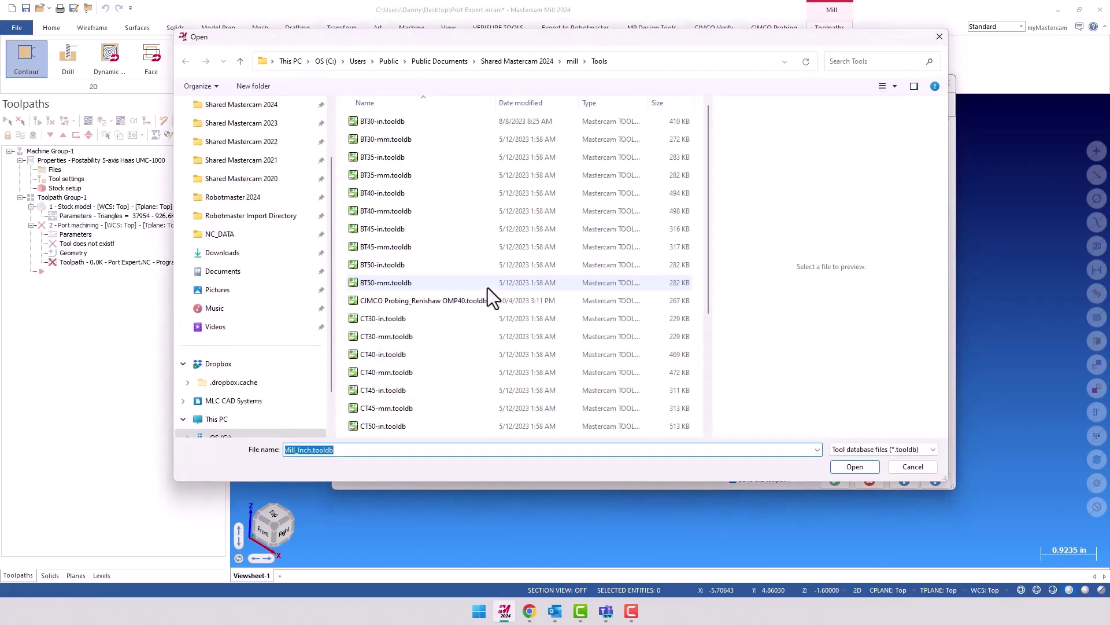
{"action": "left_click", "coordinate": [380, 354]}
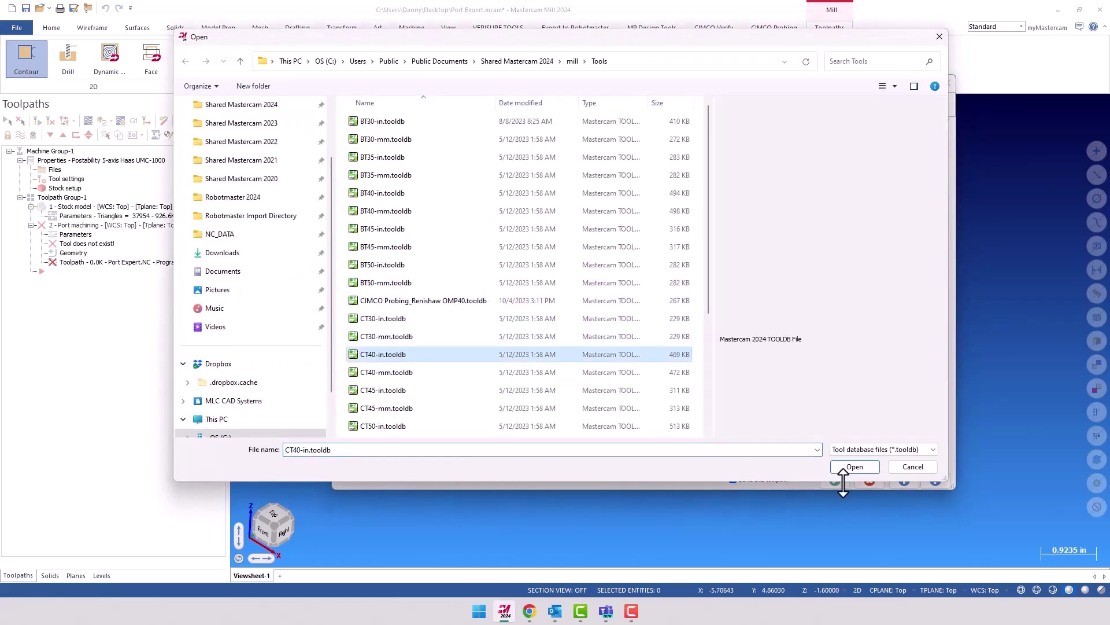
{"action": "left_click", "coordinate": [861, 468]}
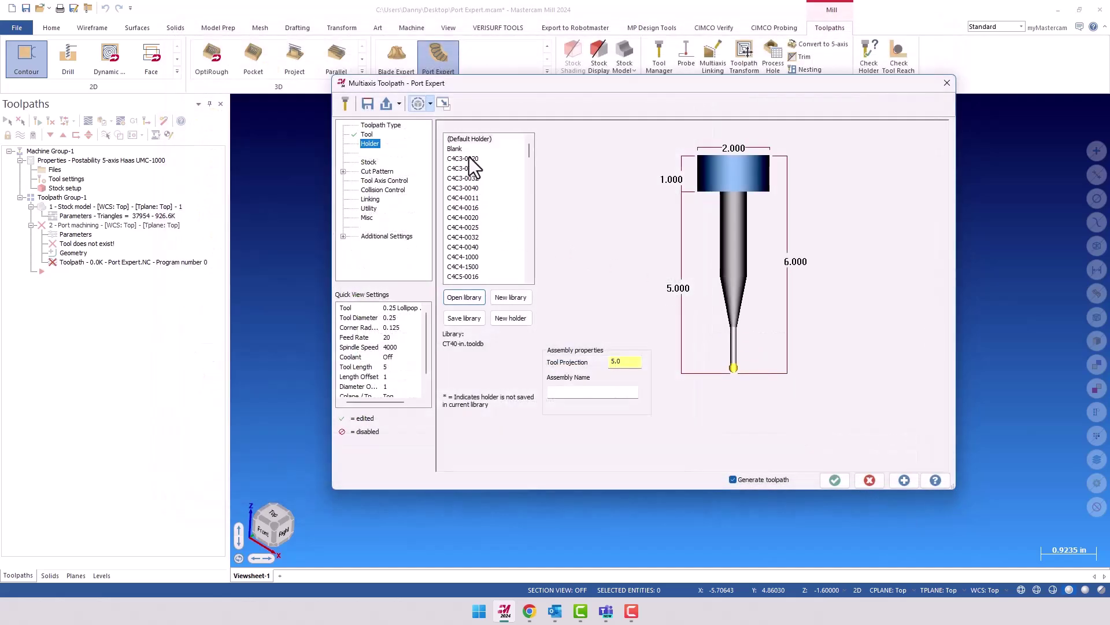
- Browse the loaded holders and choose the long, slim holder C4K5-0020 for the lollipop cutter
{"action": "left_click", "coordinate": [466, 158]}
{"action": "scroll", "coordinate": [498, 183], "scroll_direction": "down", "scroll_amount": 15}
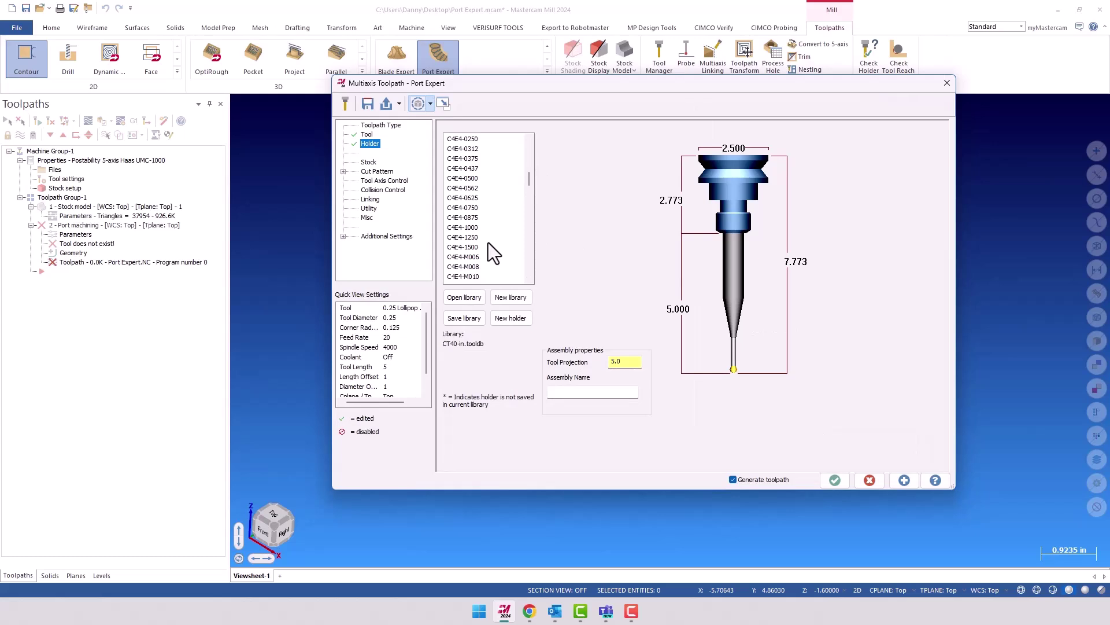
{"action": "left_click", "coordinate": [465, 169]}
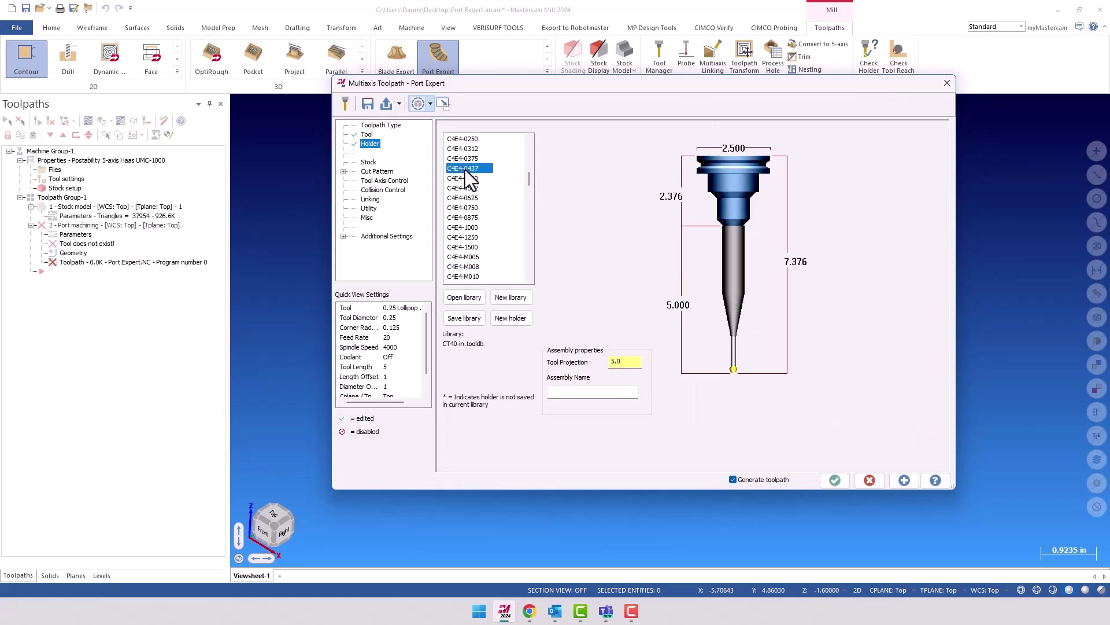
{"action": "key", "text": "Down"}
{"action": "key", "text": "Down"}
{"action": "key", "text": "Down"}
{"action": "key", "text": "Down"}
{"action": "key", "text": "Down"}
{"action": "key", "text": "Down"}
{"action": "key", "text": "Down"}
{"action": "key", "text": "Down"}
{"action": "key", "text": "Down"}
{"action": "key", "text": "Down"}
{"action": "key", "text": "Down"}
{"action": "key", "text": "Down"}
{"action": "key", "text": "Down"}
{"action": "key", "text": "Down"}
{"action": "key", "text": "Down"}
{"action": "key", "text": "Down"}
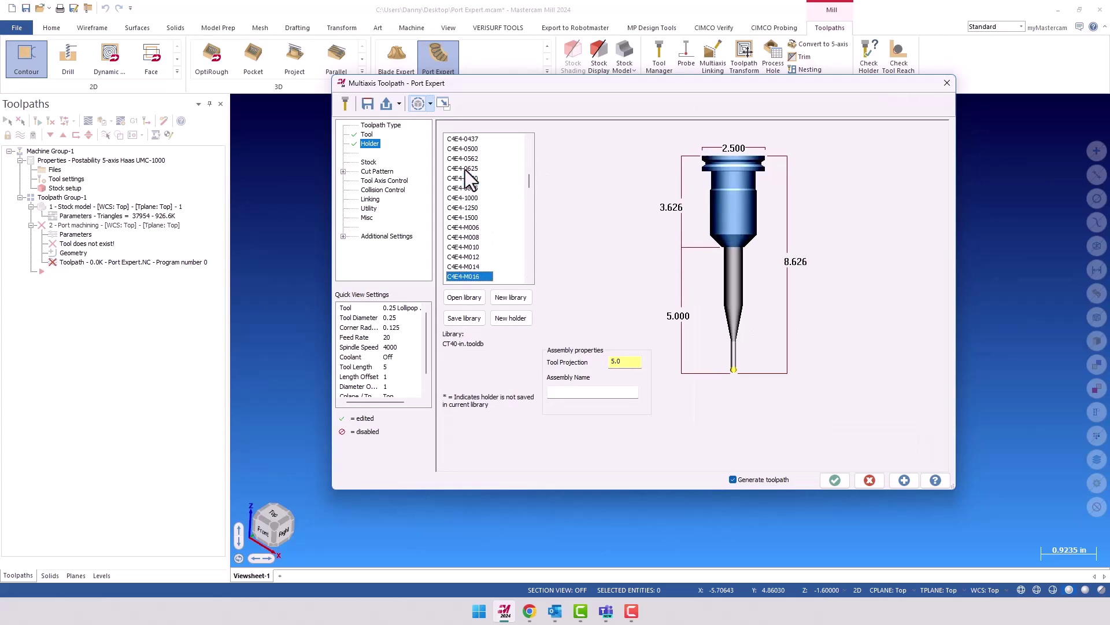
{"action": "key", "text": "Down"}
{"action": "key", "text": "Down"}
{"action": "key", "text": "Down"}
{"action": "key", "text": "Down"}
{"action": "key", "text": "Down"}
{"action": "key", "text": "Down"}
{"action": "key", "text": "Down"}
{"action": "key", "text": "Down"}
{"action": "key", "text": "Down"}
{"action": "key", "text": "Down"}
{"action": "key", "text": "Down"}
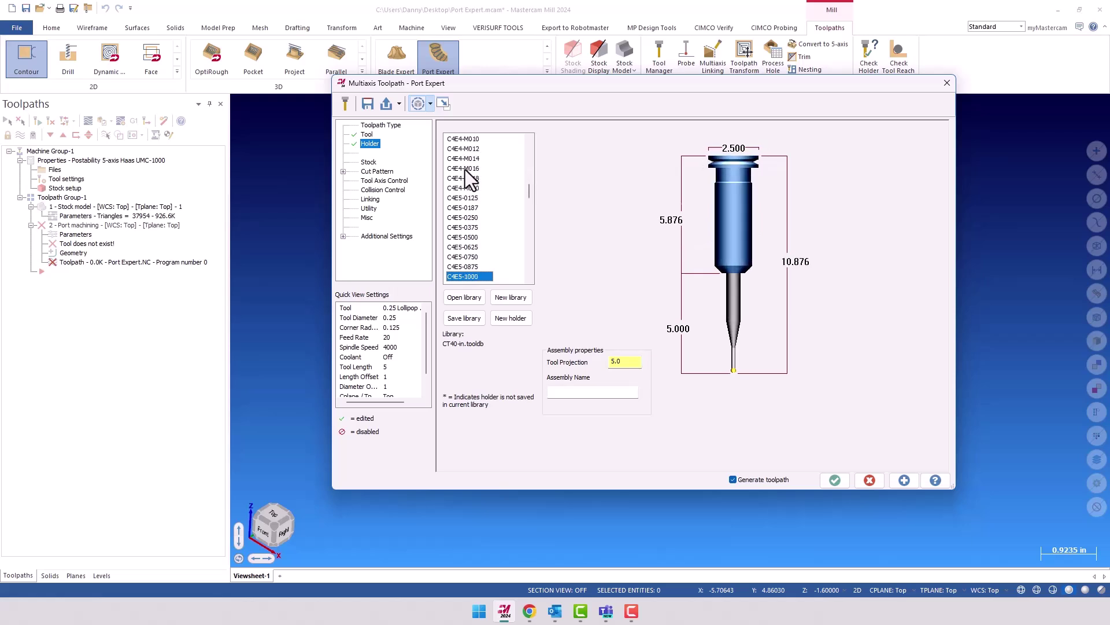
{"action": "key", "text": "Down"}
{"action": "key", "text": "Down"}
{"action": "key", "text": "Down"}
{"action": "key", "text": "Down"}
{"action": "key", "text": "Down"}
{"action": "key", "text": "Down"}
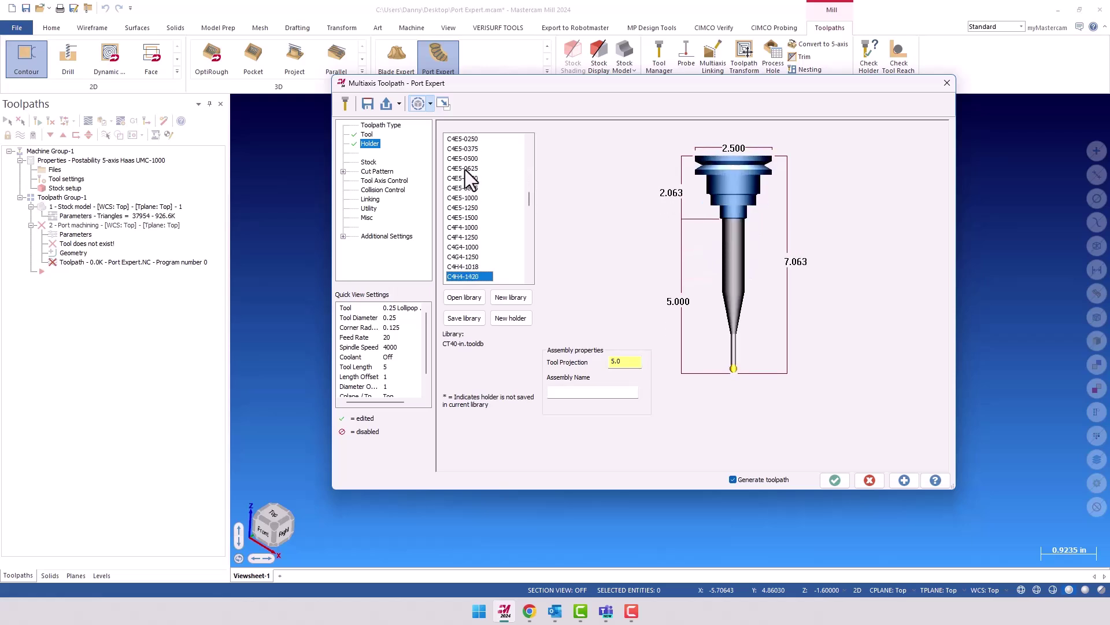
{"action": "key", "text": "Down"}
{"action": "key", "text": "Down"}
{"action": "key", "text": "Down"}
{"action": "key", "text": "Down"}
{"action": "key", "text": "Down"}
{"action": "key", "text": "Down"}
{"action": "key", "text": "Down"}
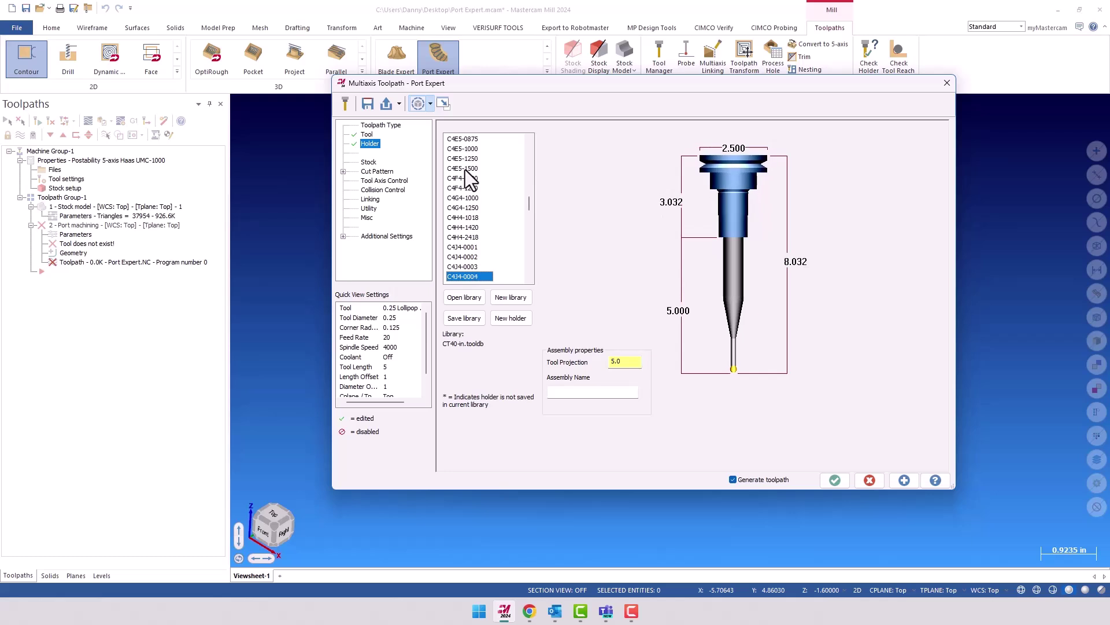
{"action": "key", "text": "Down"}
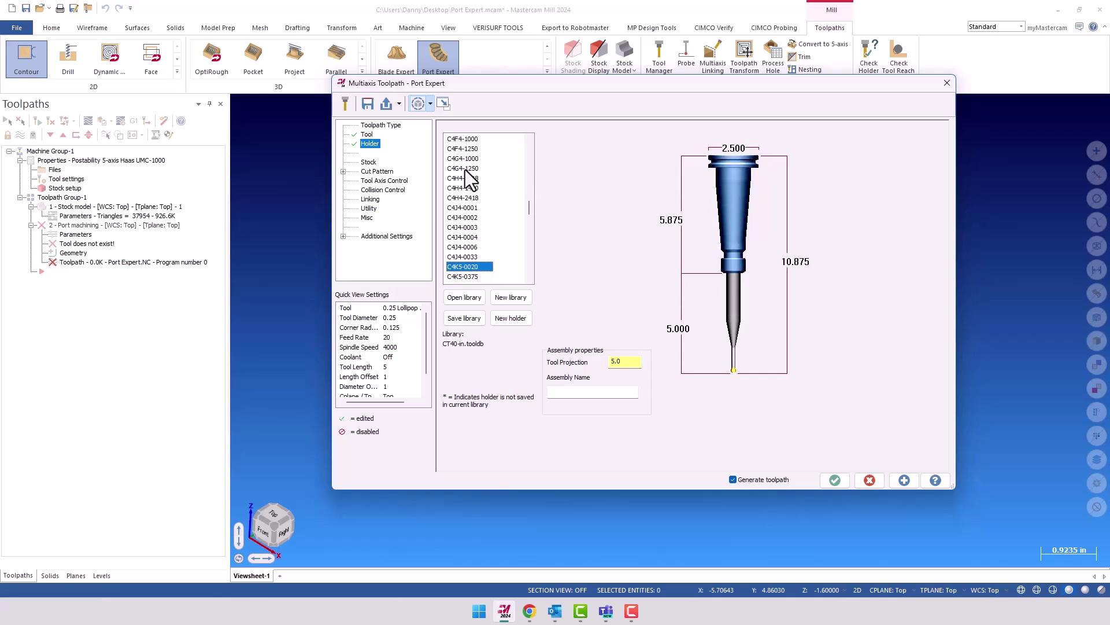
- Set the tool projection from the holder to 3.0
{"action": "double_click", "coordinate": [635, 363]}
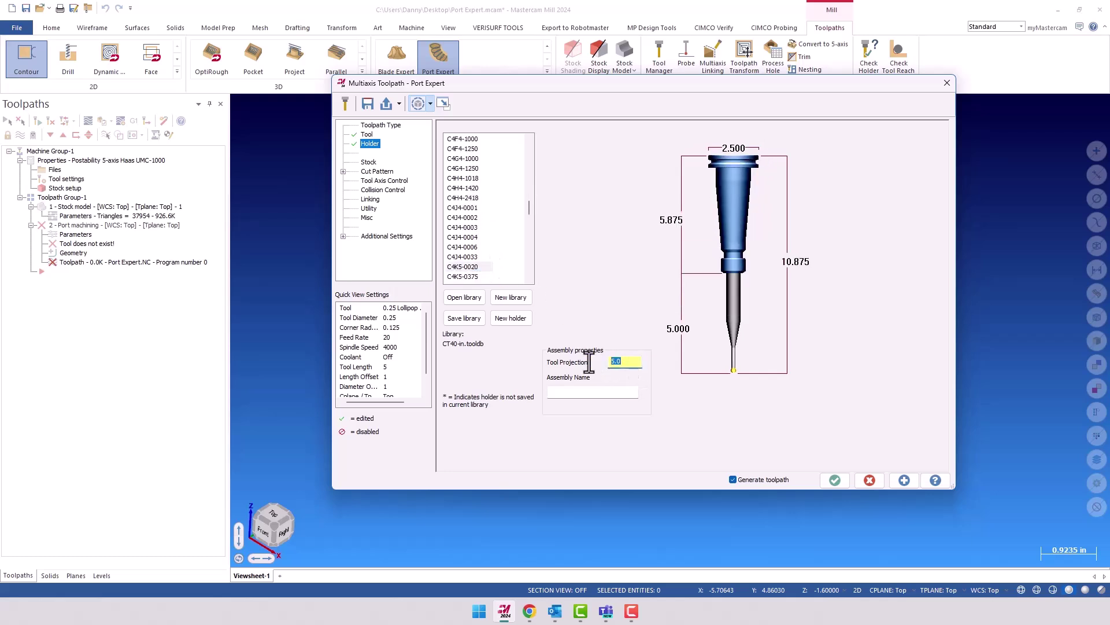
{"action": "type", "text": "3.0"}
{"action": "key", "text": "Return"}
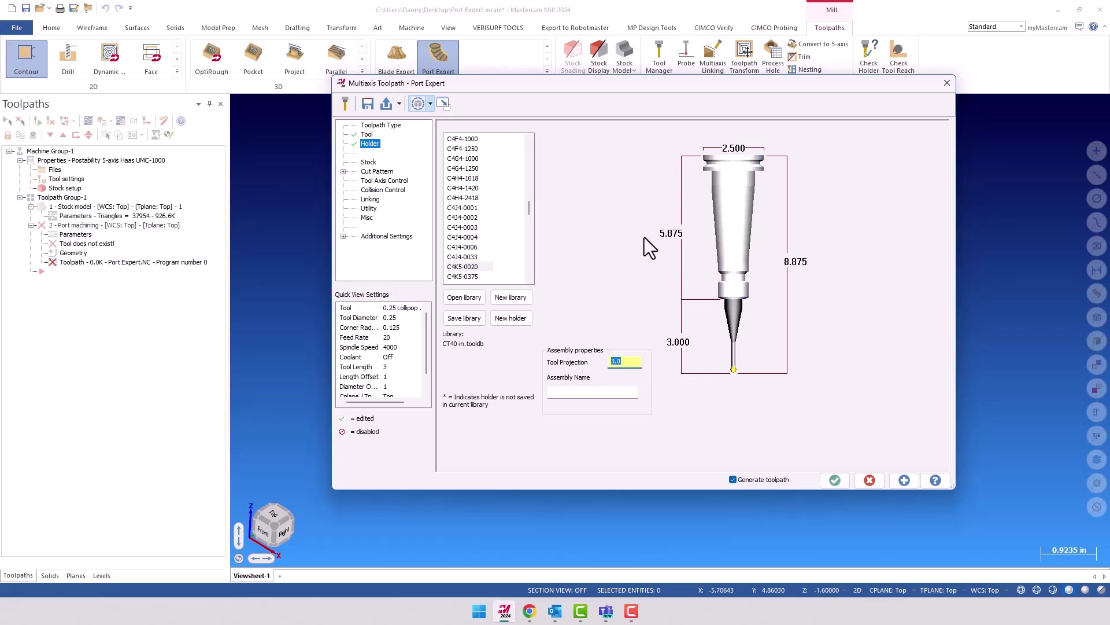
- Set the toolpath's cut pattern to Roughing
{"action": "left_click", "coordinate": [369, 162]}
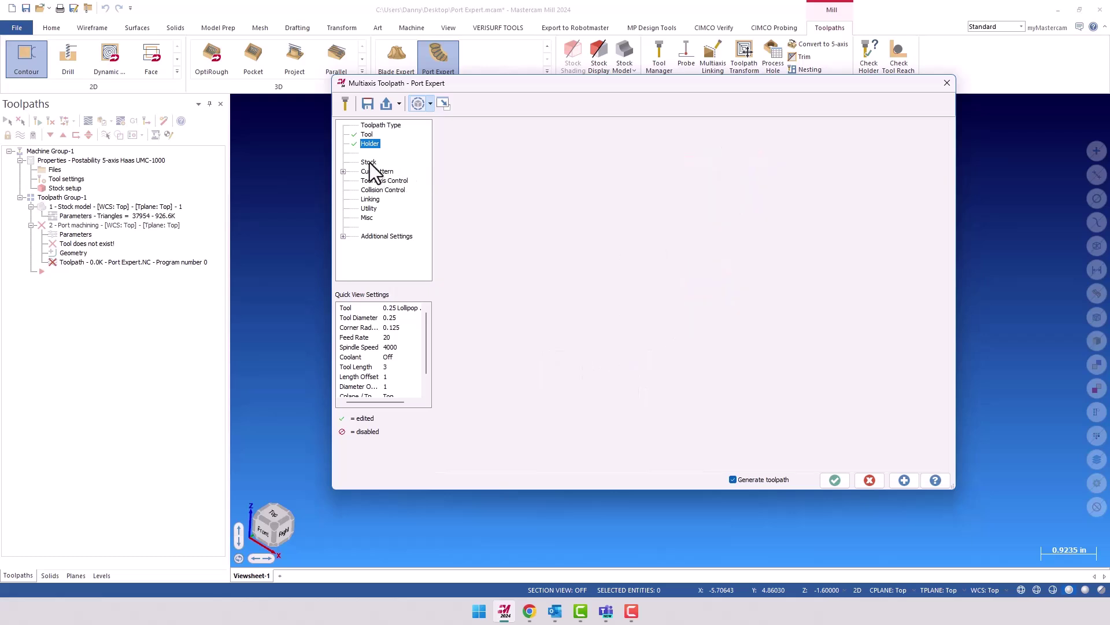
{"action": "left_click", "coordinate": [377, 172]}
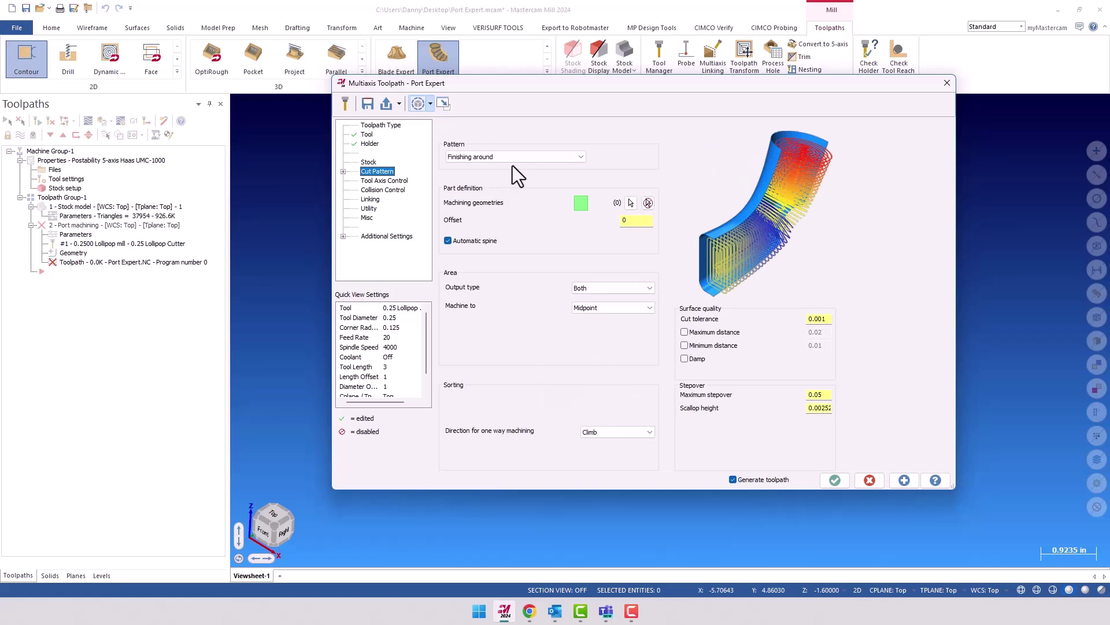
{"action": "left_click", "coordinate": [513, 157]}
{"action": "left_click", "coordinate": [496, 168]}
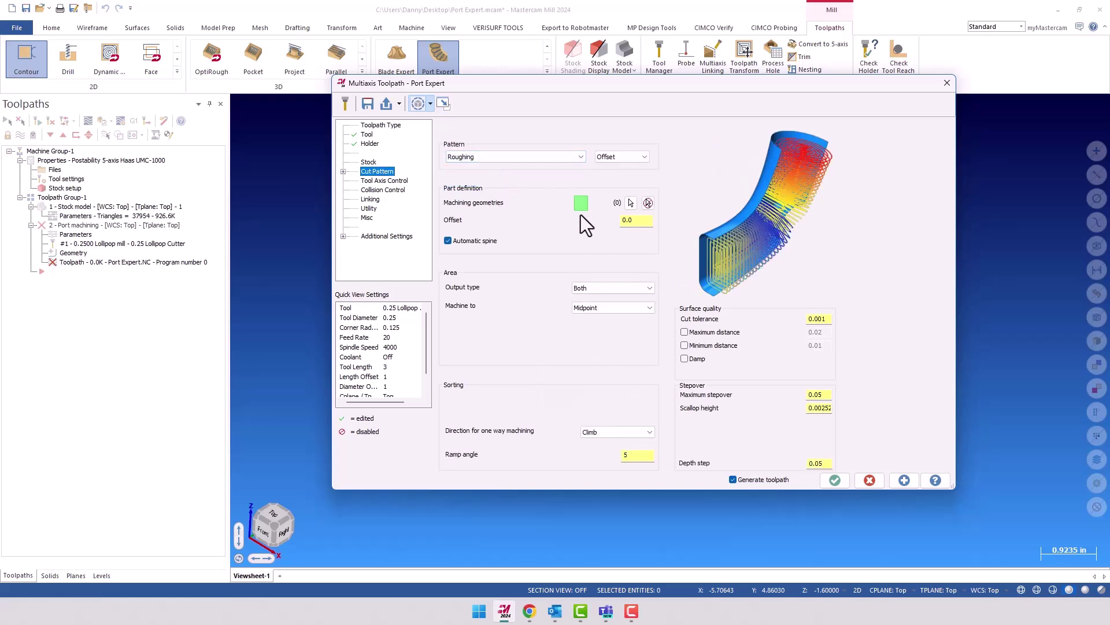
- Enable stock for the toolpath with stock model 1 chosen, and switch the stock source to User selected geometry
{"action": "left_click", "coordinate": [369, 162]}
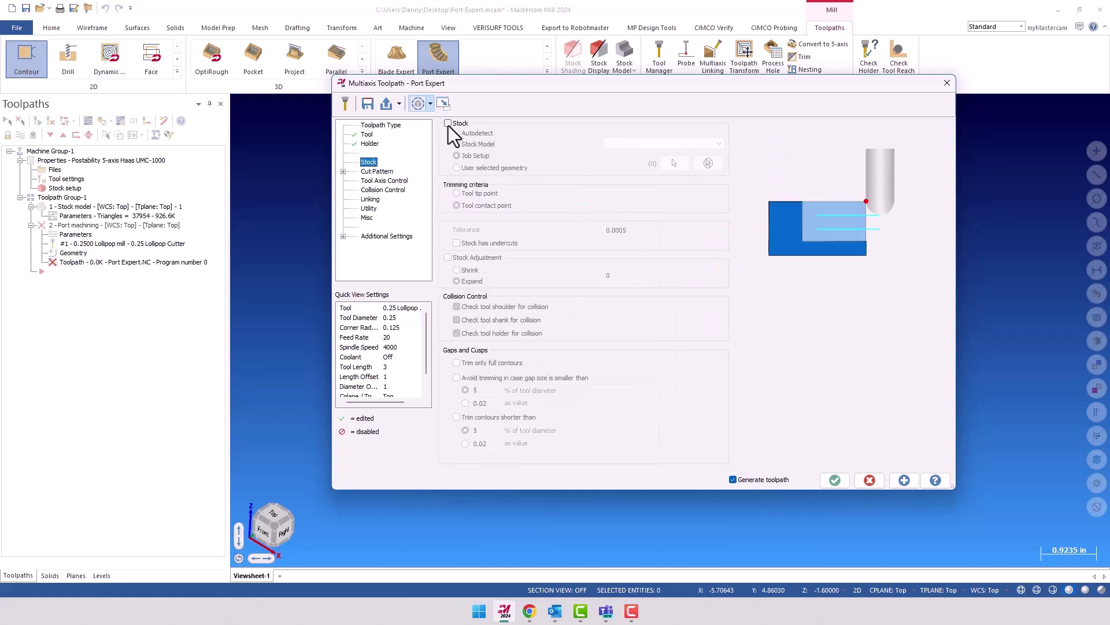
{"action": "left_click", "coordinate": [448, 124]}
{"action": "left_click", "coordinate": [458, 145]}
{"action": "left_click", "coordinate": [616, 145]}
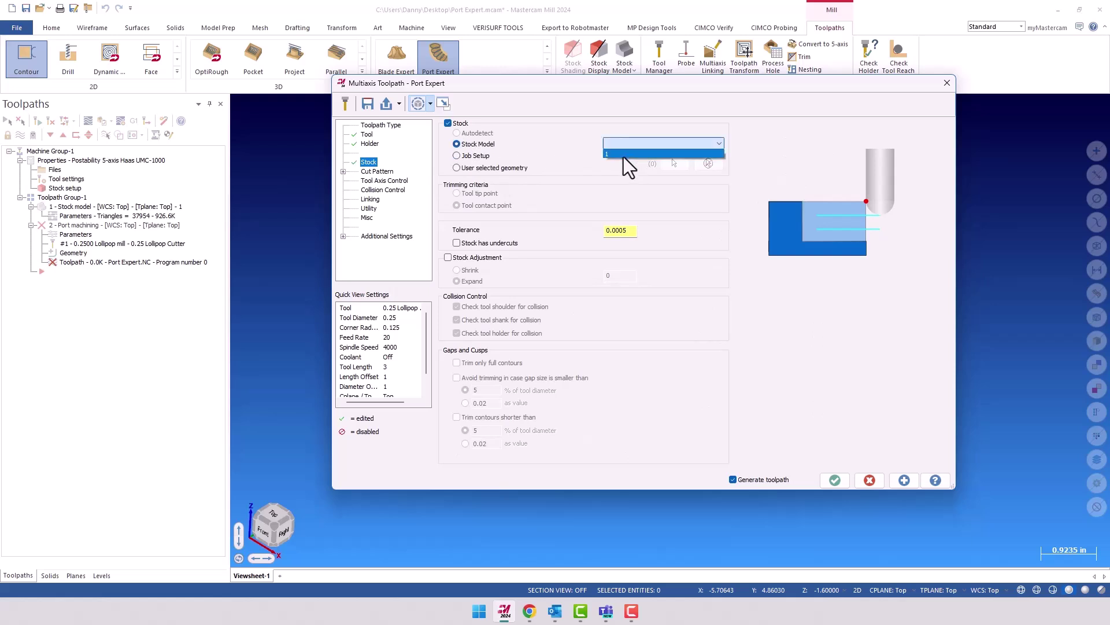
{"action": "left_click", "coordinate": [624, 155]}
{"action": "left_click", "coordinate": [610, 167]}
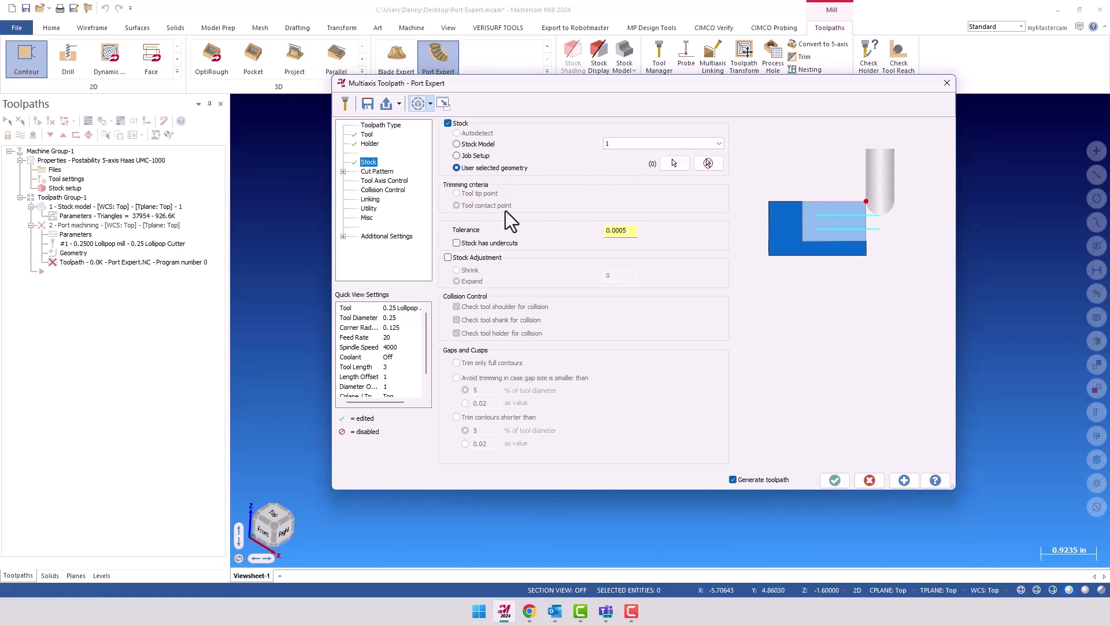
- In the cut pattern settings, set the machining geometry offset to 0.1 and the output type to Top
{"action": "left_click", "coordinate": [391, 173]}
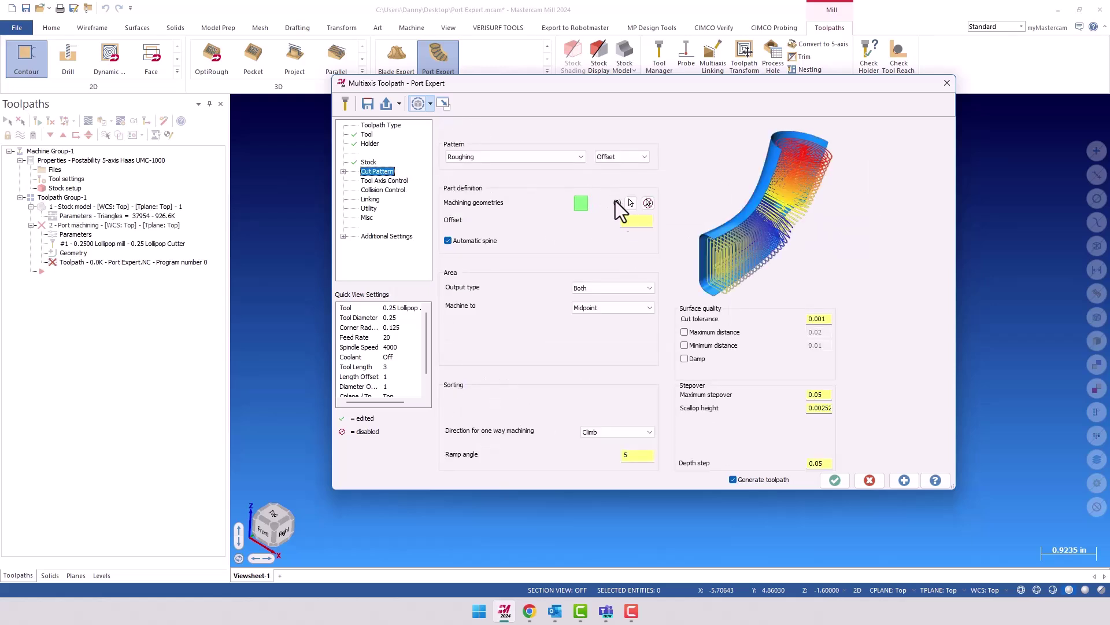
{"action": "double_click", "coordinate": [629, 221]}
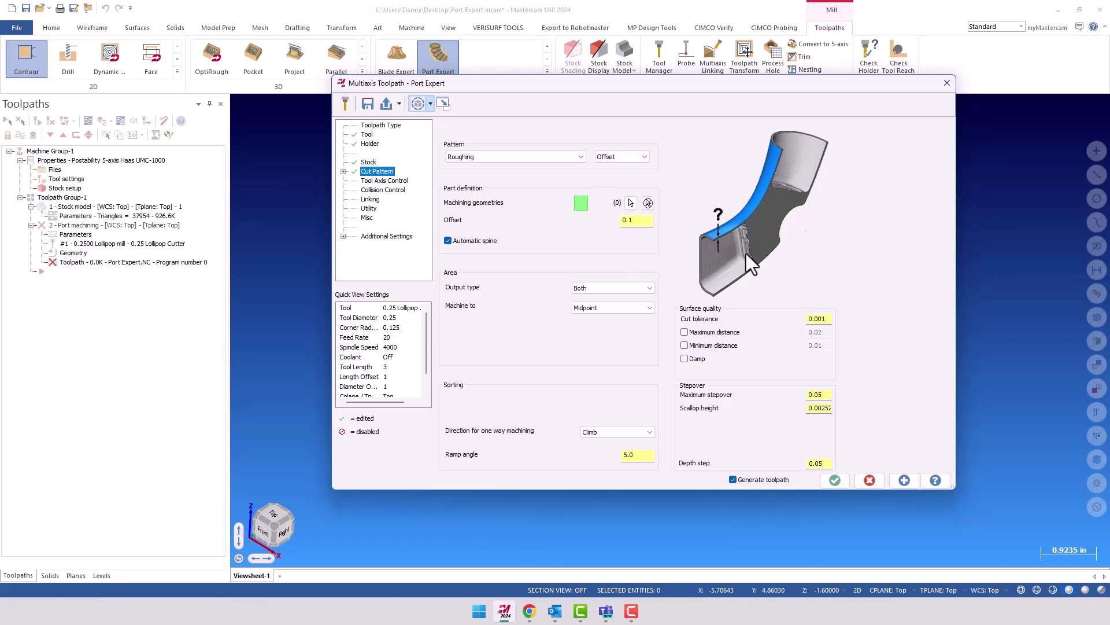
{"action": "left_click", "coordinate": [650, 287]}
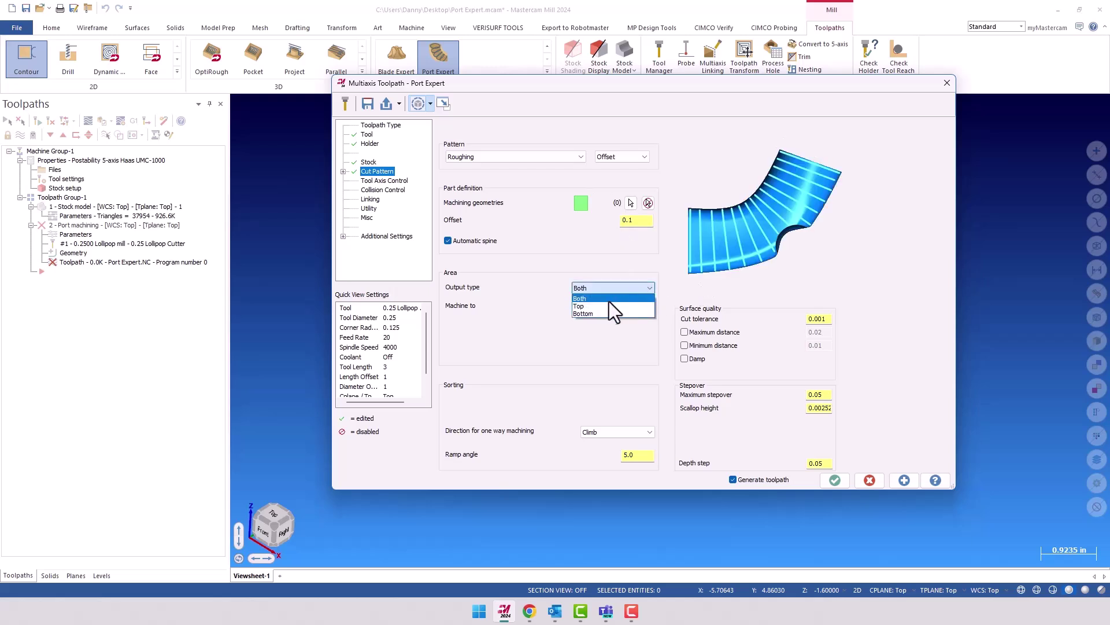
{"action": "left_click", "coordinate": [610, 301]}
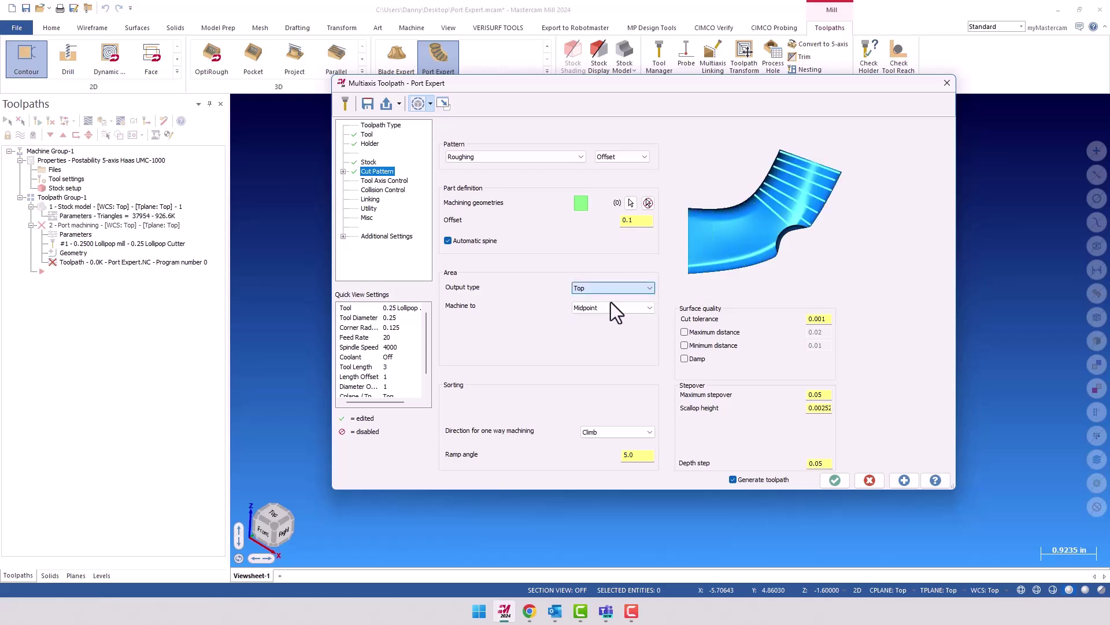
- Set the machining extent to Max. from top and the cut tolerance to 0.005
{"action": "left_click", "coordinate": [647, 307]}
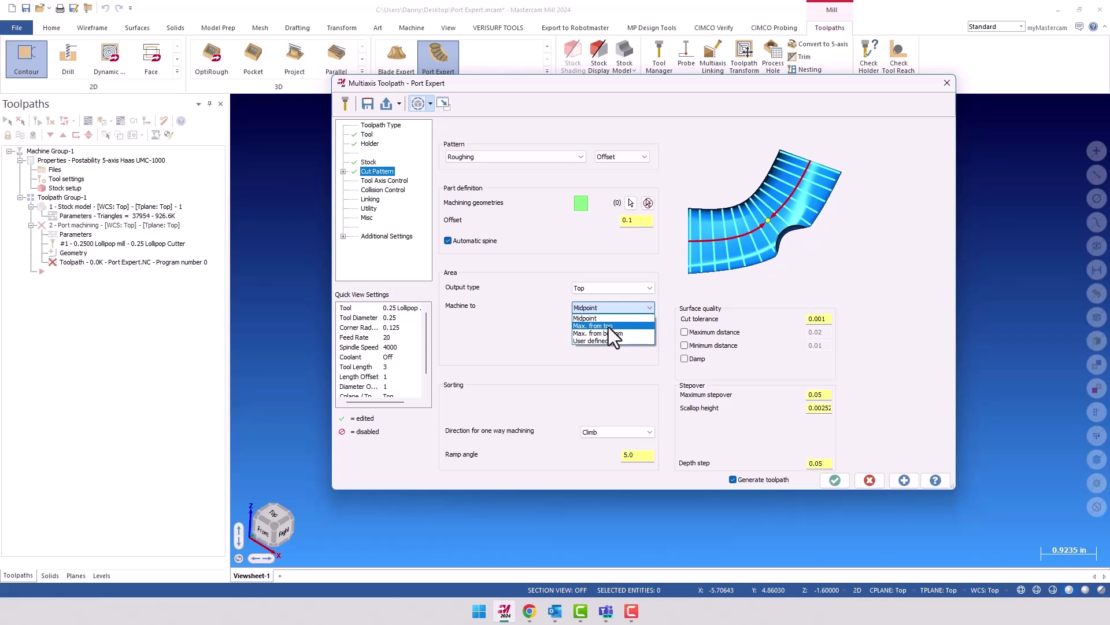
{"action": "left_click", "coordinate": [609, 326]}
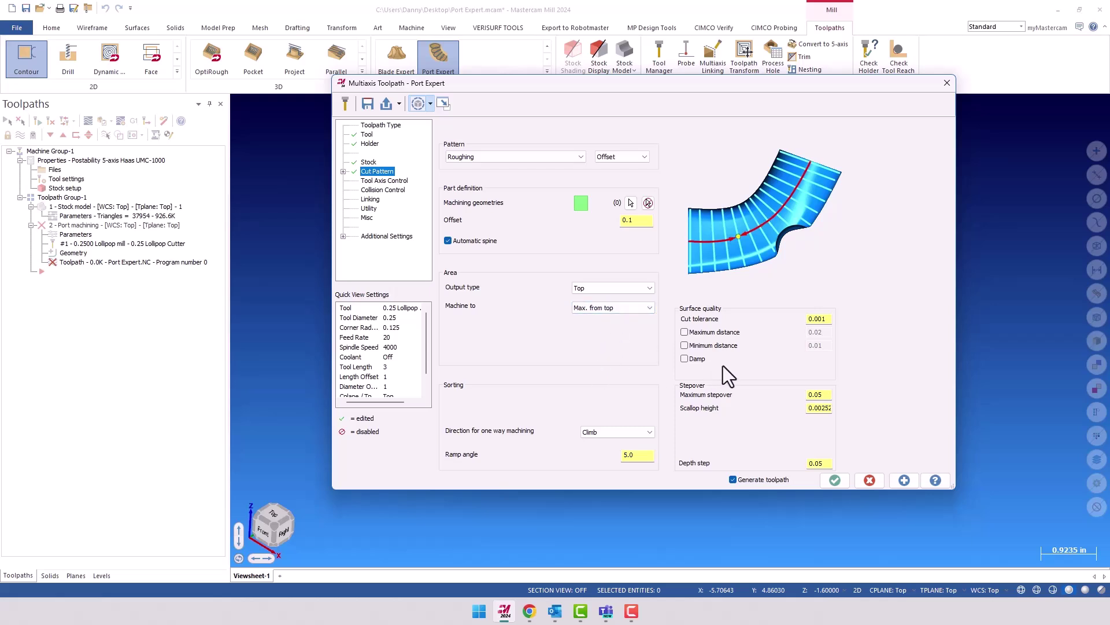
{"action": "left_click_drag", "start_coordinate": [772, 89], "coordinate": [730, 97]}
{"action": "double_click", "coordinate": [740, 324]}
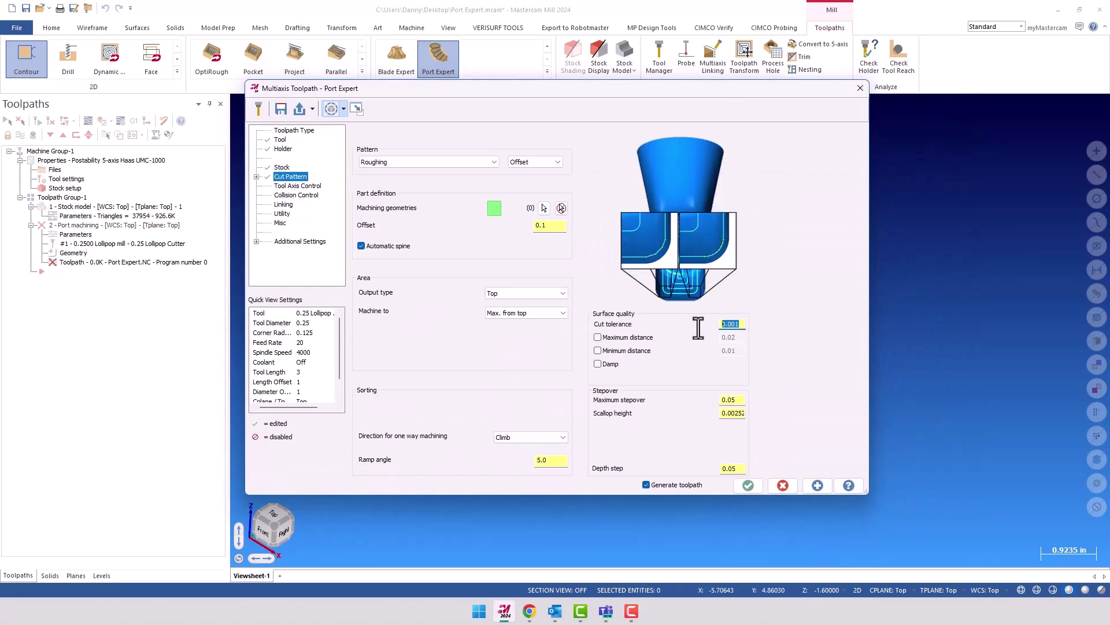
{"action": "type", "text": ".005"}
{"action": "key", "text": "Tab"}
- Select the faces bounding one port of the wheel, including the inner rim wall, as the machining geometries
{"action": "left_click", "coordinate": [544, 207]}
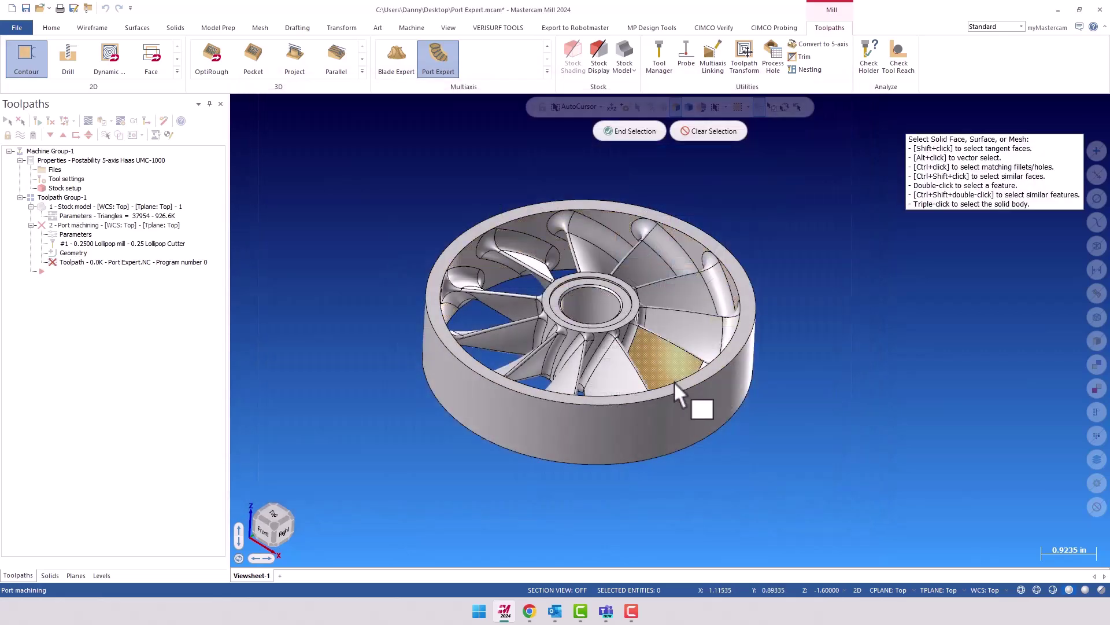
{"action": "left_click", "coordinate": [637, 352]}
{"action": "middle_click_drag", "start_coordinate": [640, 351], "coordinate": [544, 450]}
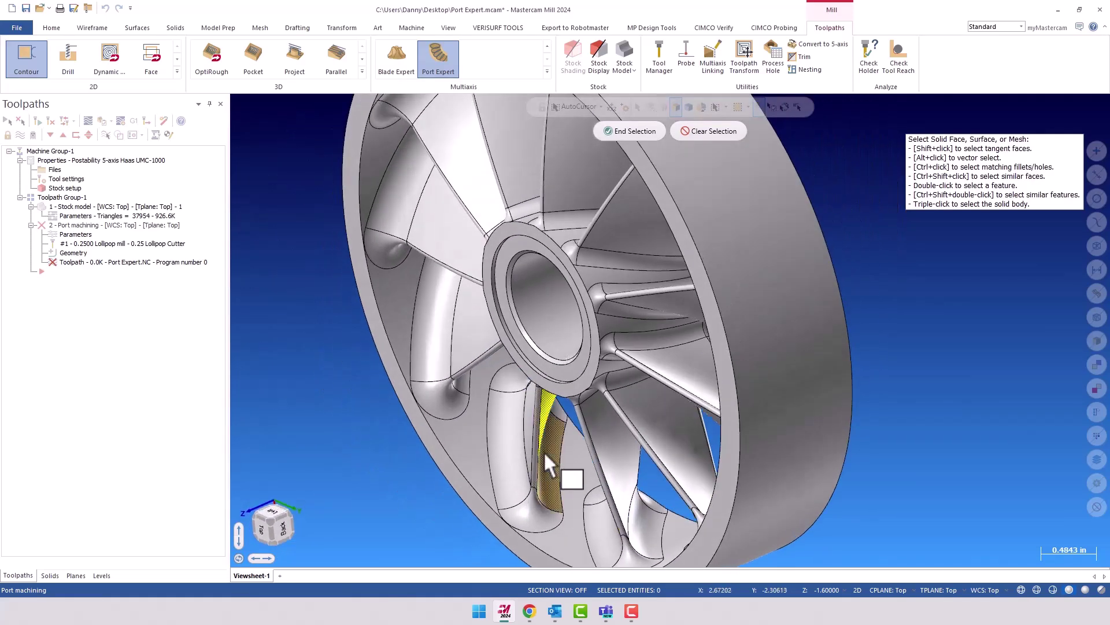
{"action": "double_click", "coordinate": [573, 509]}
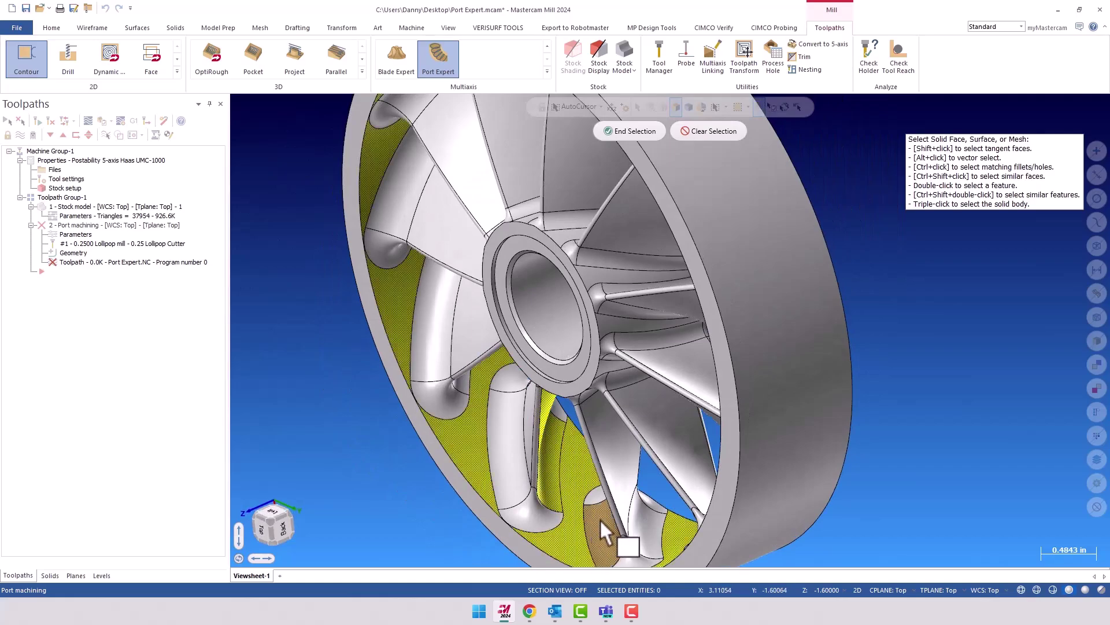
{"action": "middle_click_drag", "start_coordinate": [599, 518], "coordinate": [889, 472]}
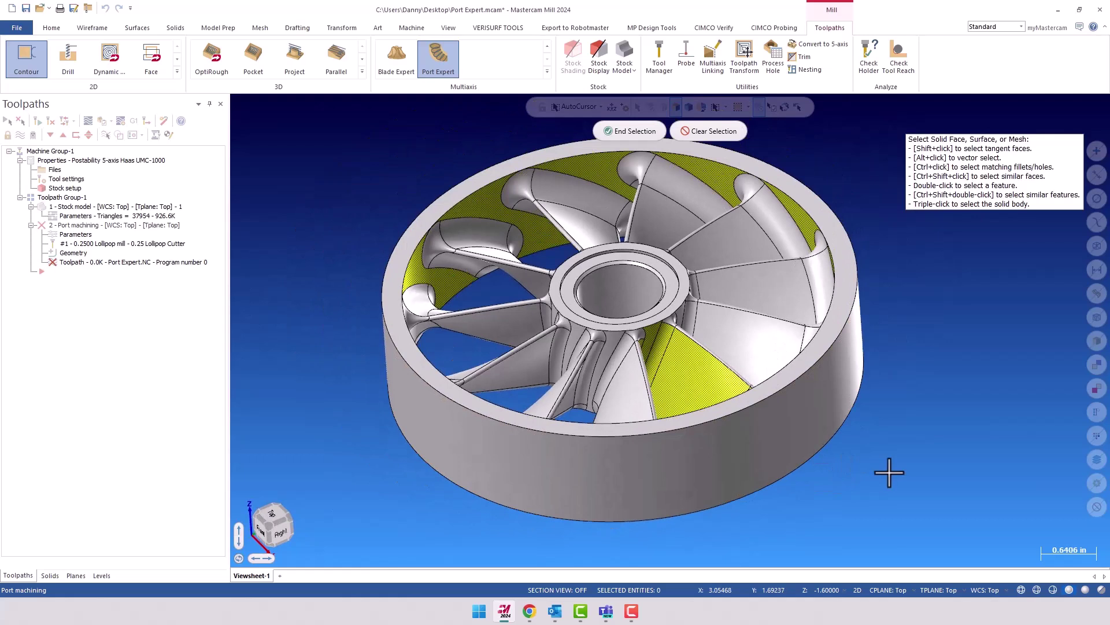
{"action": "left_click", "coordinate": [631, 132]}
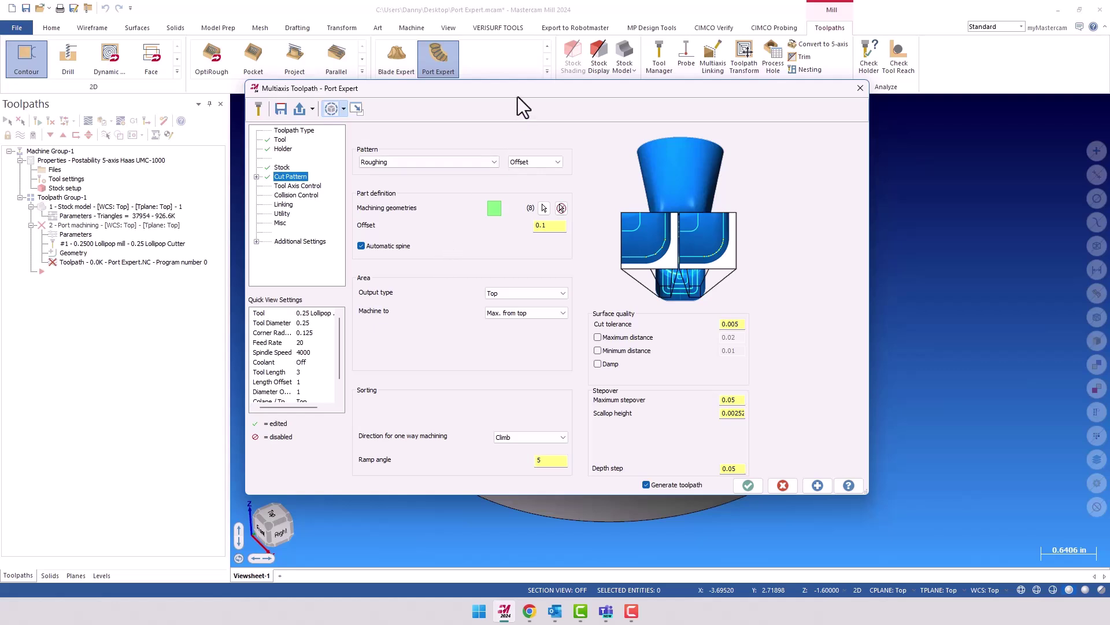
- Review the tool axis control, collision control and additional settings of the Port Expert toolpath
{"action": "left_click_drag", "start_coordinate": [513, 88], "coordinate": [490, 70]}
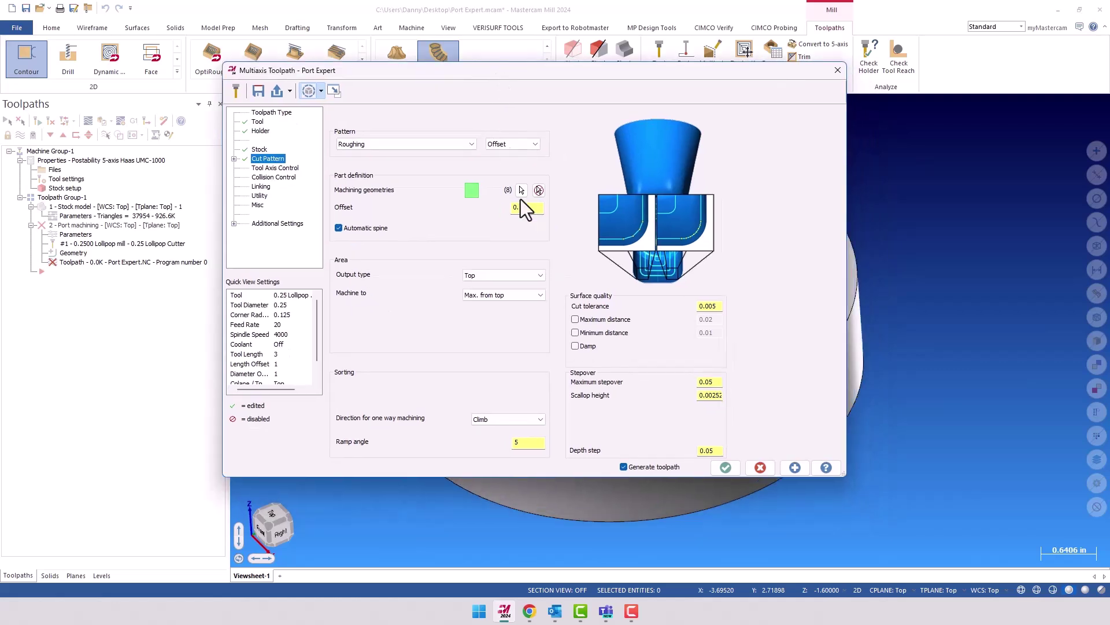
{"action": "left_click", "coordinate": [276, 168]}
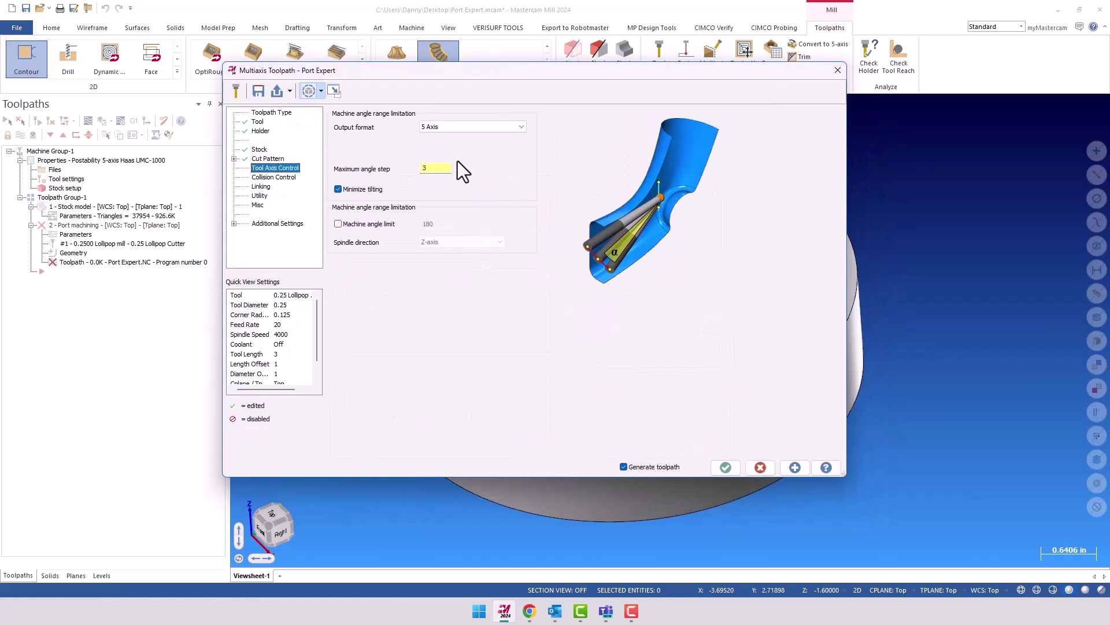
{"action": "left_click", "coordinate": [272, 177]}
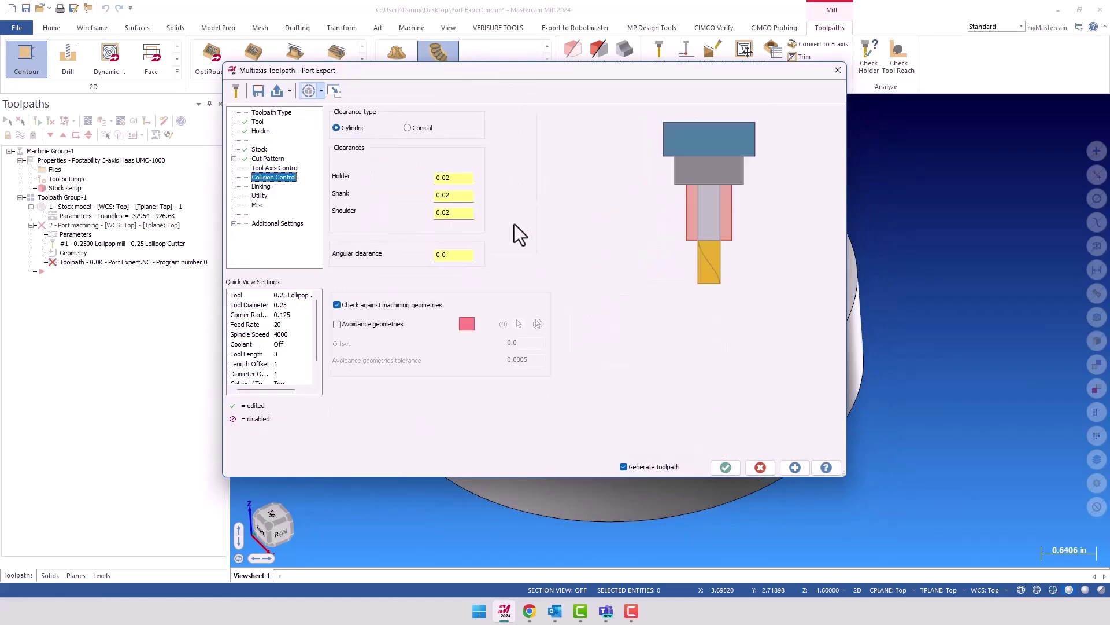
{"action": "left_click", "coordinate": [276, 225]}
- Set the stock source to stock model 1 and generate the Port Expert toolpath
{"action": "left_click", "coordinate": [725, 468]}
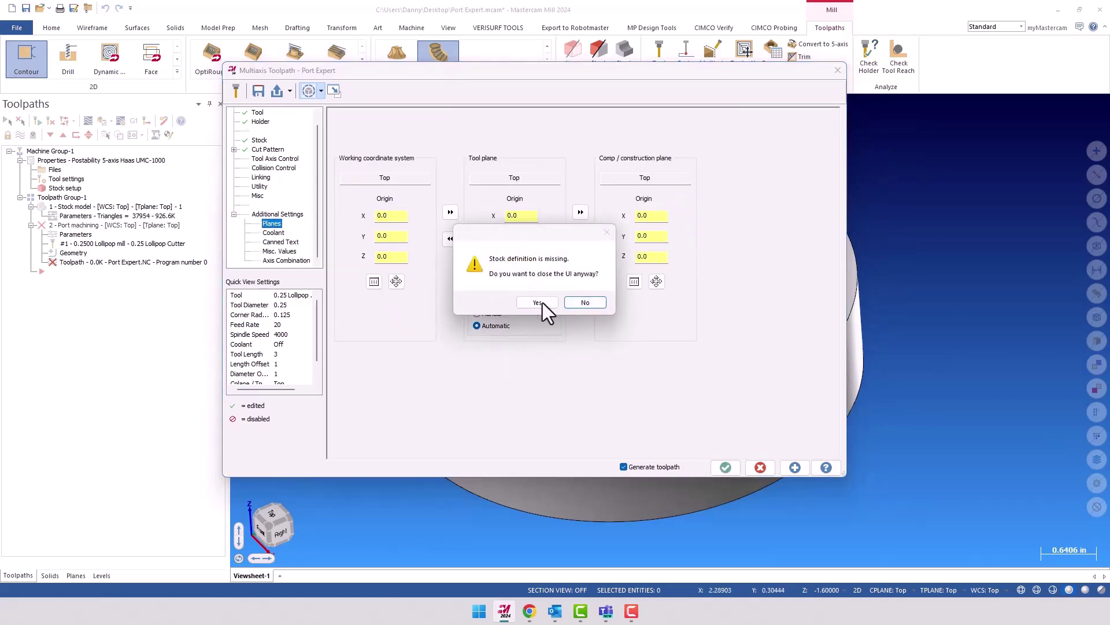
{"action": "left_click", "coordinate": [584, 302]}
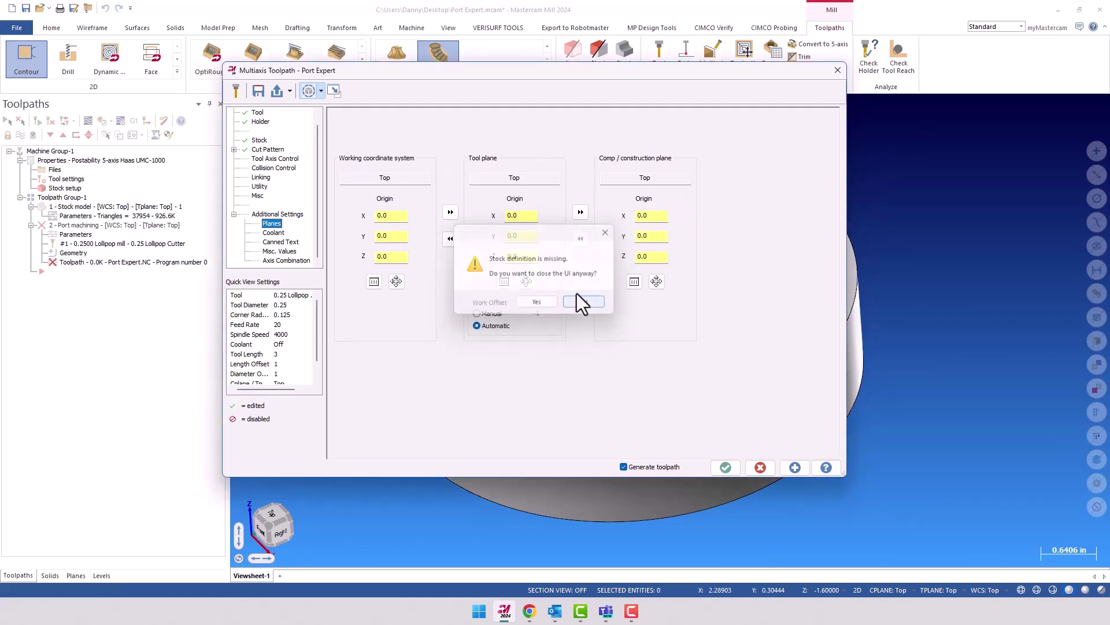
{"action": "left_click", "coordinate": [266, 143]}
{"action": "left_click", "coordinate": [347, 130]}
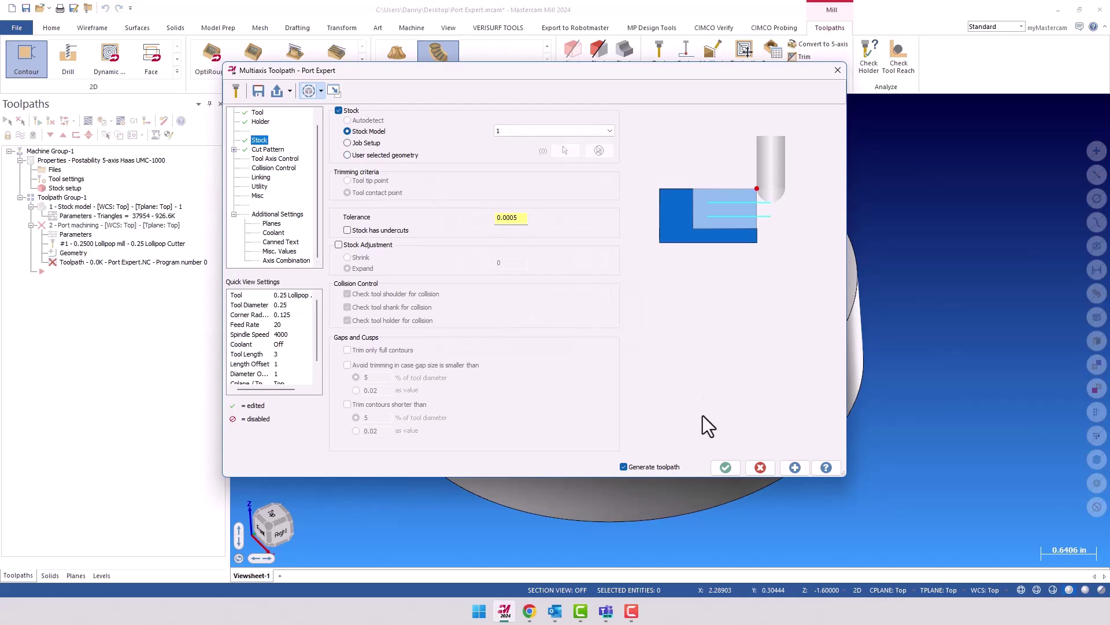
{"action": "left_click", "coordinate": [727, 467]}
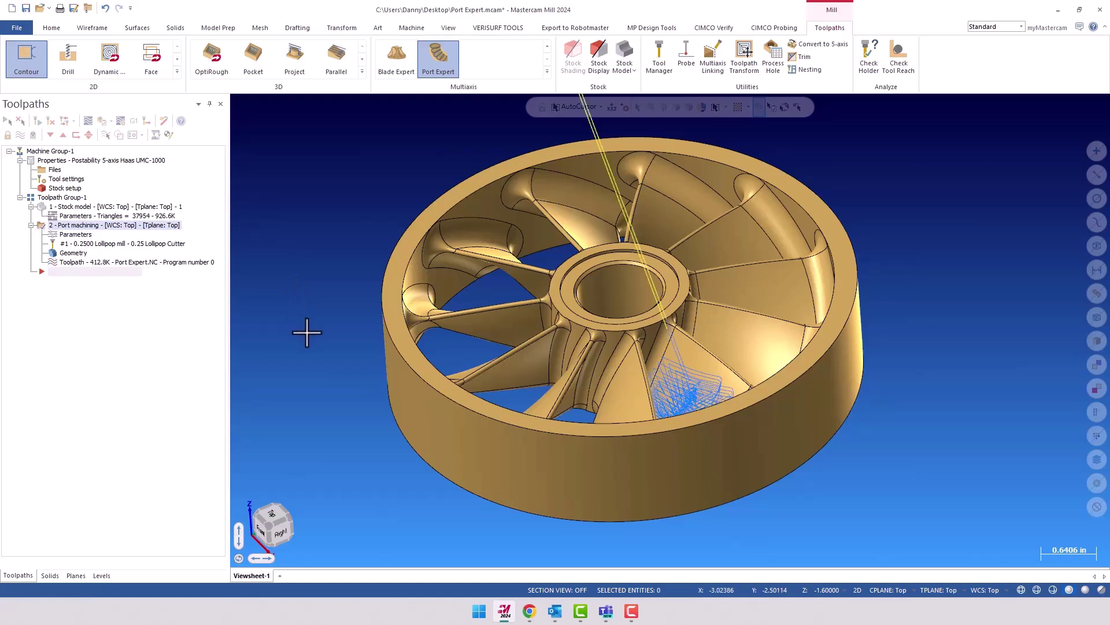
- Inspect the port roughing toolpath and backplot its motion, slowing the playback speed
{"action": "mouse_move", "coordinate": [327, 332]}
{"action": "middle_mouse_down"}
{"action": "mouse_move", "coordinate": [379, 387]}
{"action": "mouse_move", "coordinate": [372, 418]}
{"action": "mouse_move", "coordinate": [406, 326]}
{"action": "mouse_move", "coordinate": [448, 374]}
{"action": "mouse_move", "coordinate": [567, 391]}
{"action": "mouse_move", "coordinate": [614, 411]}
{"action": "mouse_move", "coordinate": [630, 364]}
{"action": "mouse_move", "coordinate": [615, 449]}
{"action": "mouse_move", "coordinate": [557, 442]}
{"action": "mouse_move", "coordinate": [665, 409]}
{"action": "mouse_move", "coordinate": [669, 377]}
{"action": "mouse_move", "coordinate": [636, 389]}
{"action": "mouse_move", "coordinate": [682, 426]}
{"action": "mouse_move", "coordinate": [692, 407]}
{"action": "middle_mouse_up"}
{"action": "scroll", "coordinate": [631, 376], "scroll_direction": "up", "scroll_amount": 2}
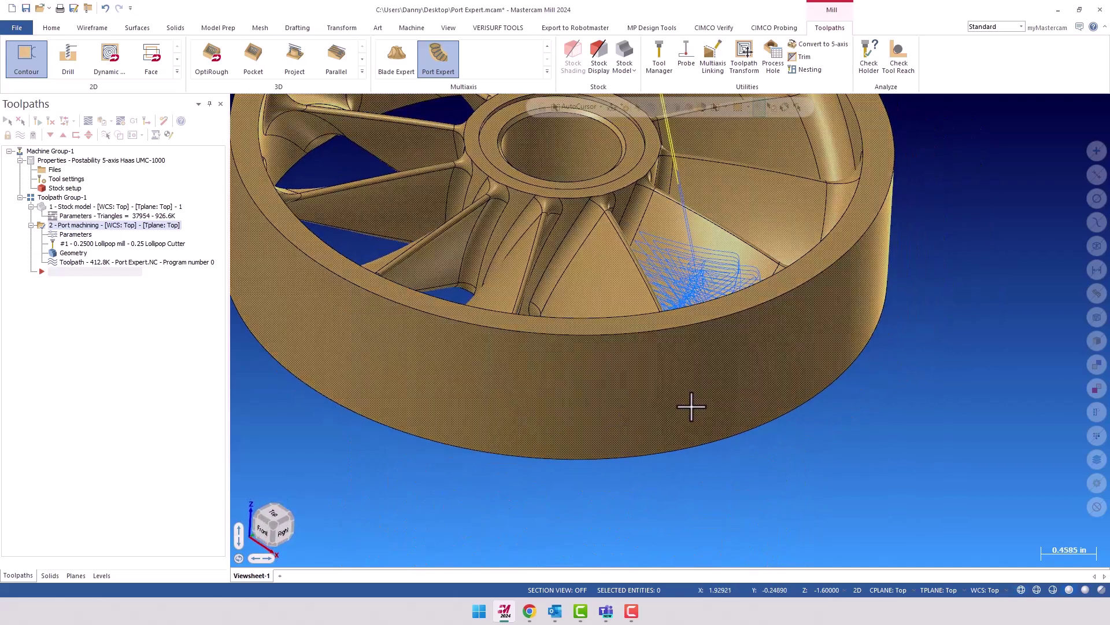
{"action": "scroll", "coordinate": [692, 407], "scroll_direction": "down", "scroll_amount": 2}
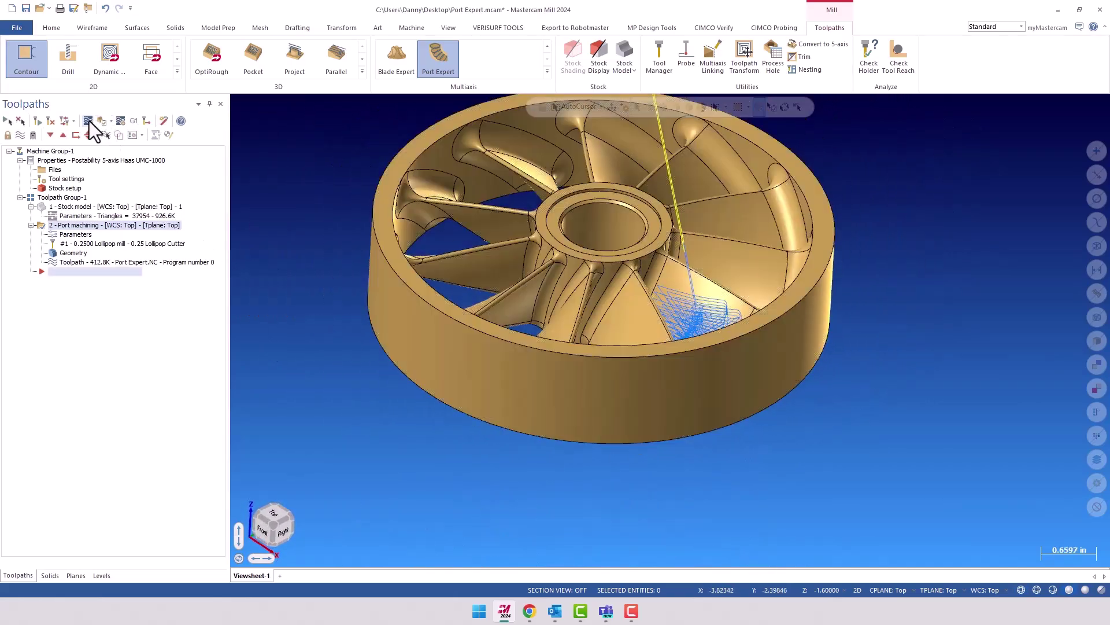
{"action": "left_click", "coordinate": [88, 121]}
{"action": "scroll", "coordinate": [466, 407], "scroll_direction": "down", "scroll_amount": 1}
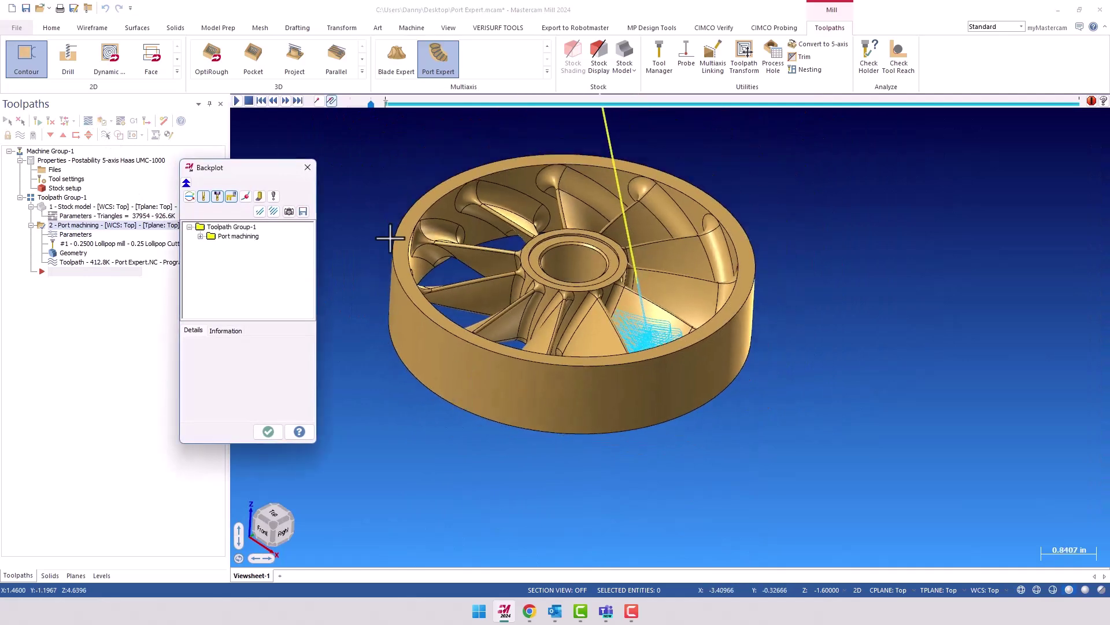
{"action": "left_click", "coordinate": [237, 100]}
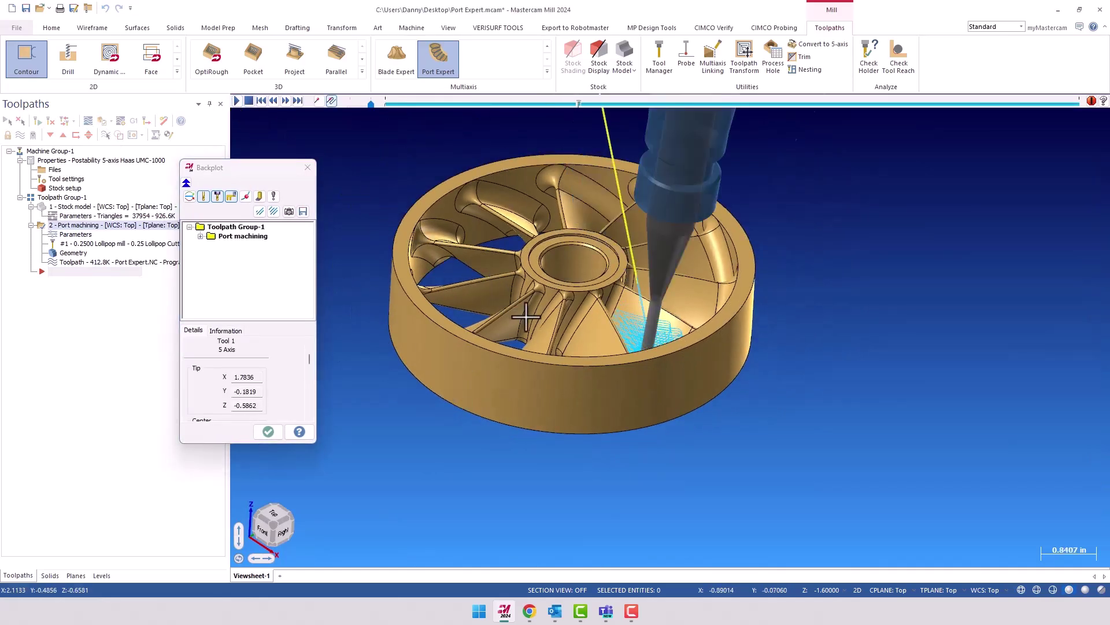
{"action": "left_click", "coordinate": [349, 102]}
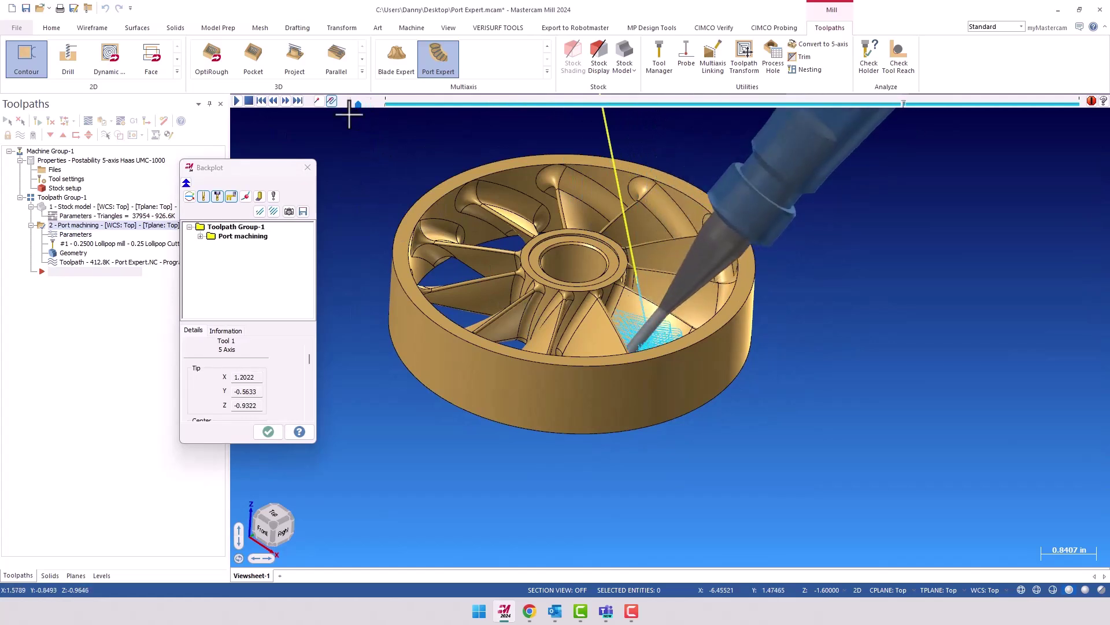
{"action": "left_click", "coordinate": [267, 431]}
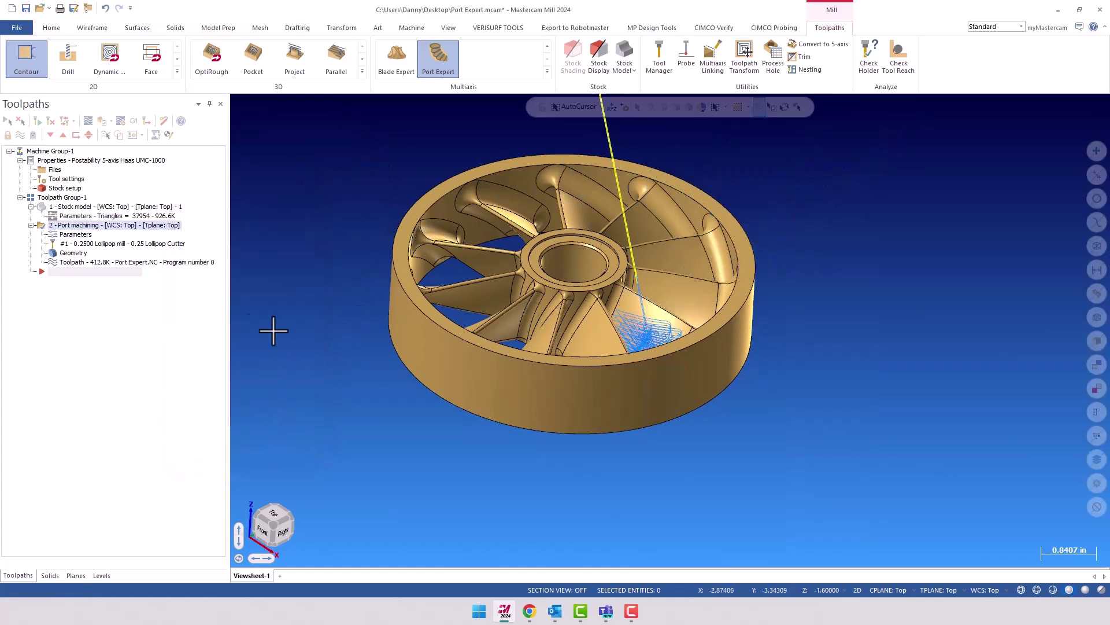
- Verify the port roughing operation in Mastercam Simulator and inspect the cut port from both sides of the wheel
{"action": "left_click", "coordinate": [102, 120]}
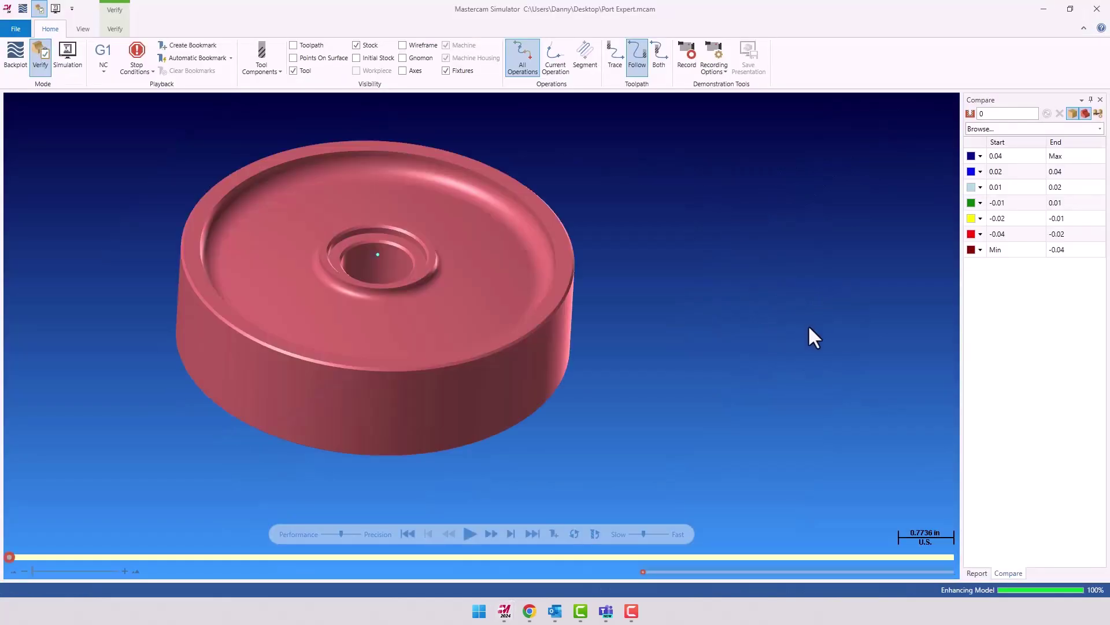
{"action": "scroll", "coordinate": [740, 368], "scroll_direction": "down", "scroll_amount": 3}
{"action": "scroll", "coordinate": [566, 335], "scroll_direction": "up", "scroll_amount": 3}
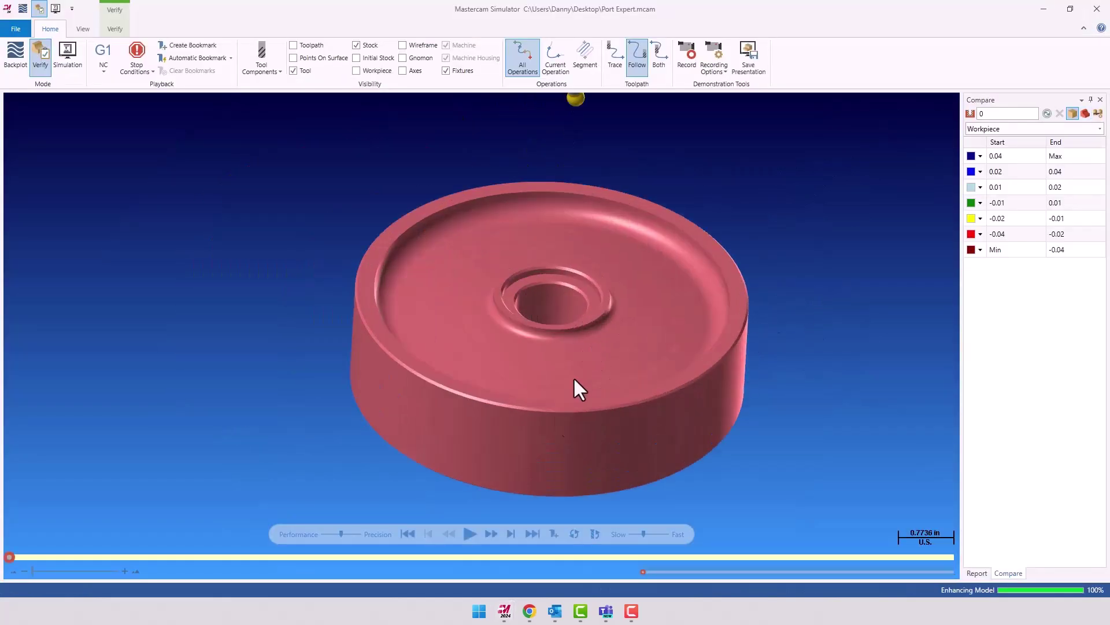
{"action": "left_click", "coordinate": [471, 531]}
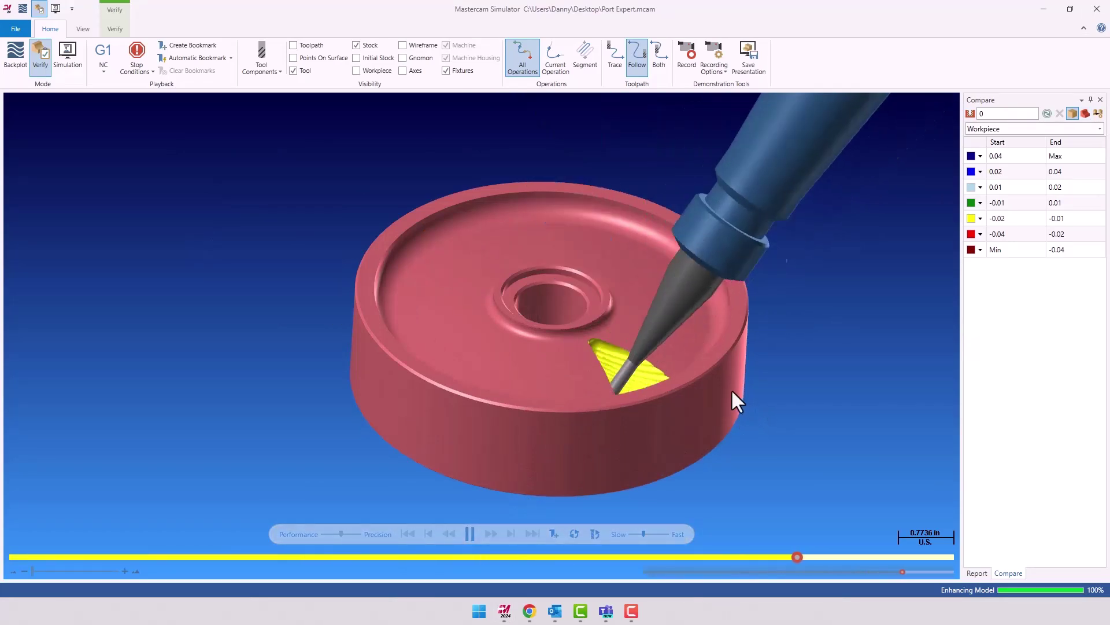
{"action": "middle_click_drag", "start_coordinate": [637, 379], "coordinate": [665, 291]}
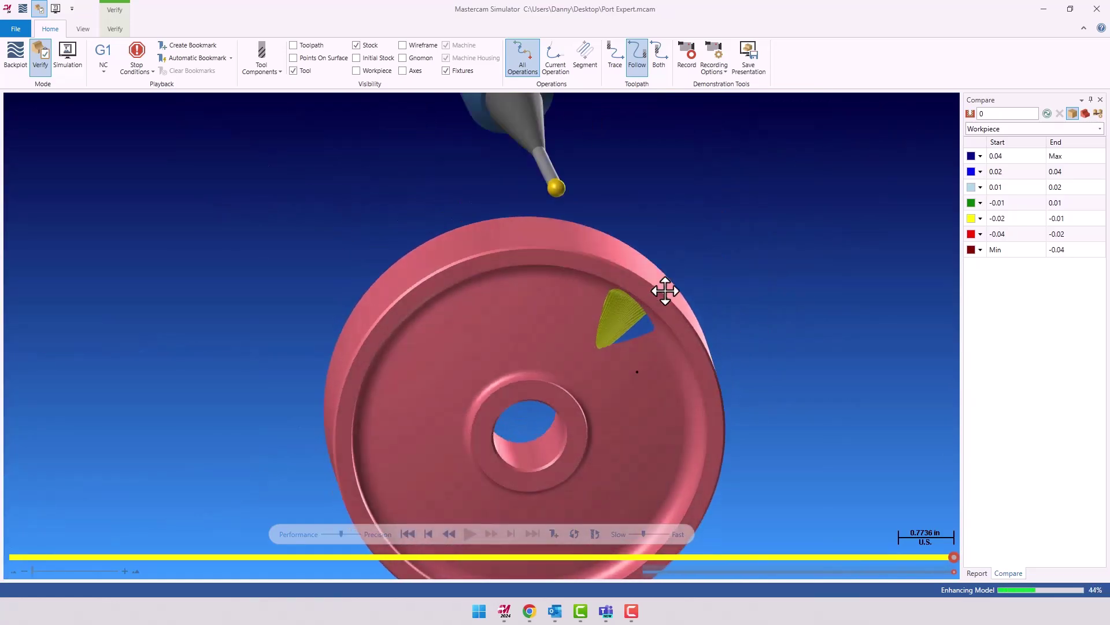
{"action": "mouse_move", "coordinate": [642, 341]}
{"action": "middle_mouse_down"}
{"action": "mouse_move", "coordinate": [640, 384]}
{"action": "mouse_move", "coordinate": [602, 389]}
{"action": "mouse_move", "coordinate": [590, 404]}
{"action": "mouse_move", "coordinate": [630, 355]}
{"action": "middle_mouse_up"}
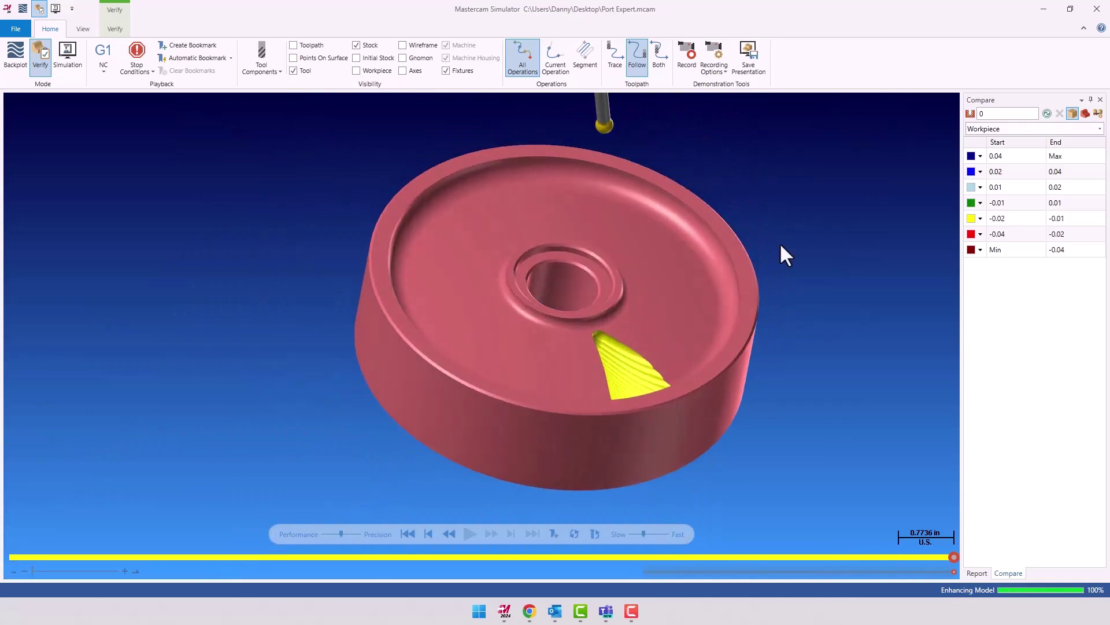
{"action": "left_click", "coordinate": [1097, 9]}
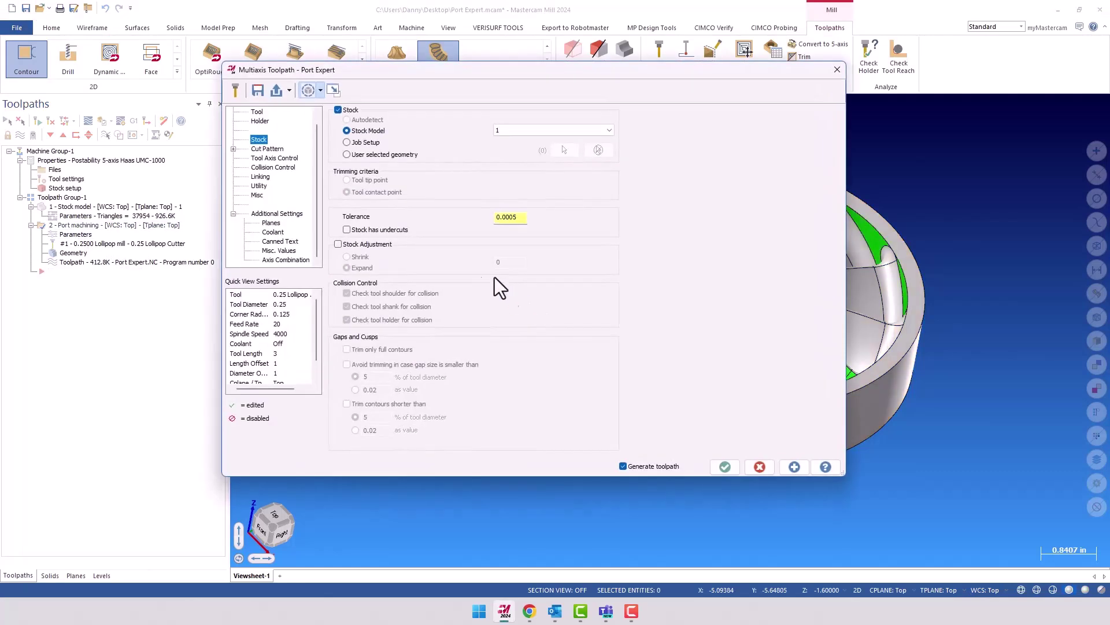
- Set the Port Expert cut pattern to machine to Midpoint, regenerate the toolpath and view the result on the wheel
{"action": "left_click", "coordinate": [270, 149]}
{"action": "left_click", "coordinate": [511, 294]}
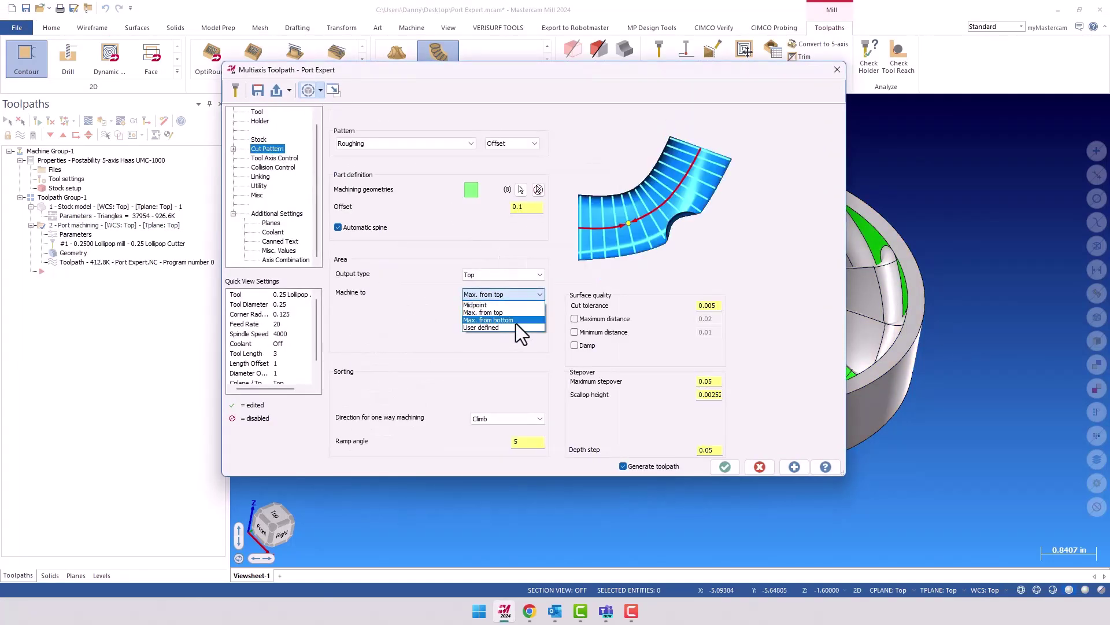
{"action": "left_click", "coordinate": [490, 305]}
{"action": "left_click", "coordinate": [724, 466]}
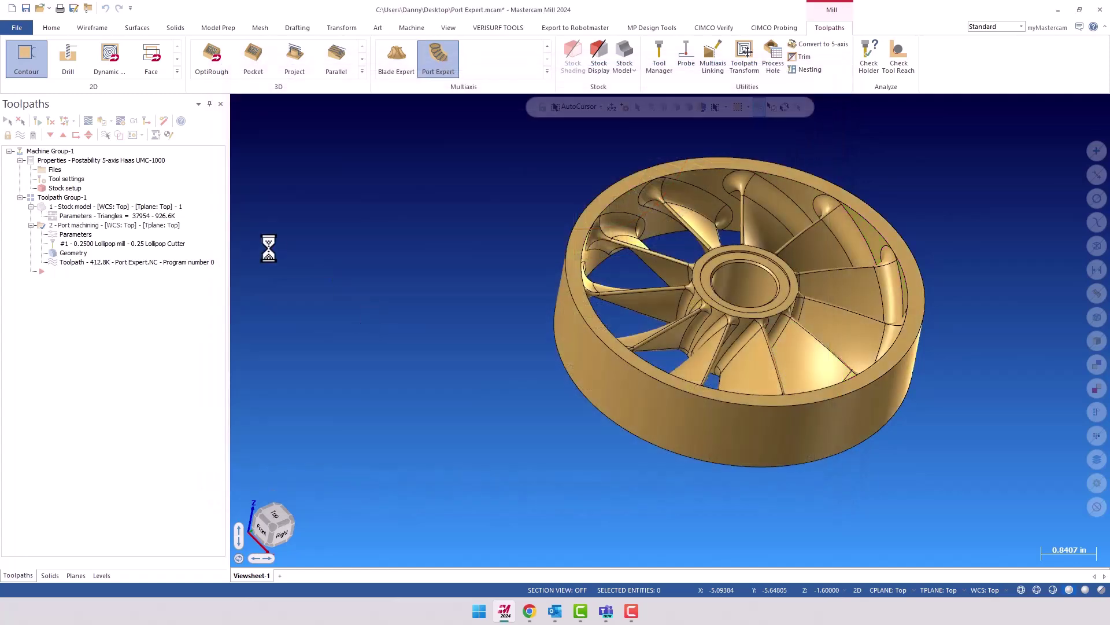
{"action": "scroll", "coordinate": [303, 246], "scroll_direction": "down", "scroll_amount": 1}
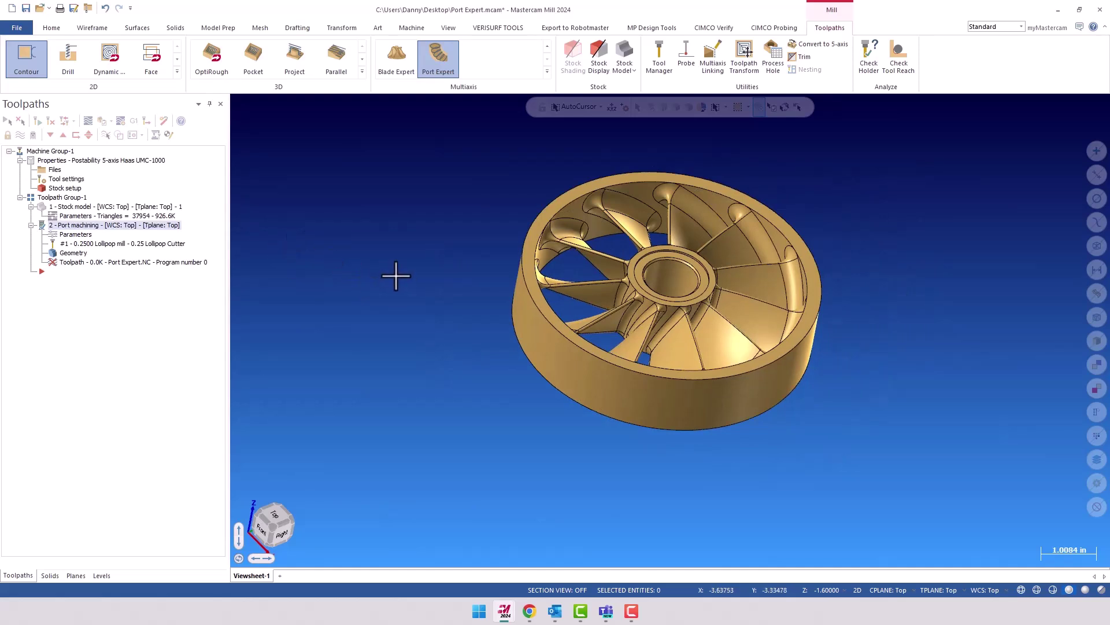
{"action": "mouse_move", "coordinate": [395, 276]}
{"action": "middle_mouse_down"}
{"action": "mouse_move", "coordinate": [382, 303]}
{"action": "mouse_move", "coordinate": [382, 290]}
{"action": "middle_mouse_up"}
{"action": "scroll", "coordinate": [724, 344], "scroll_direction": "up", "scroll_amount": 1}
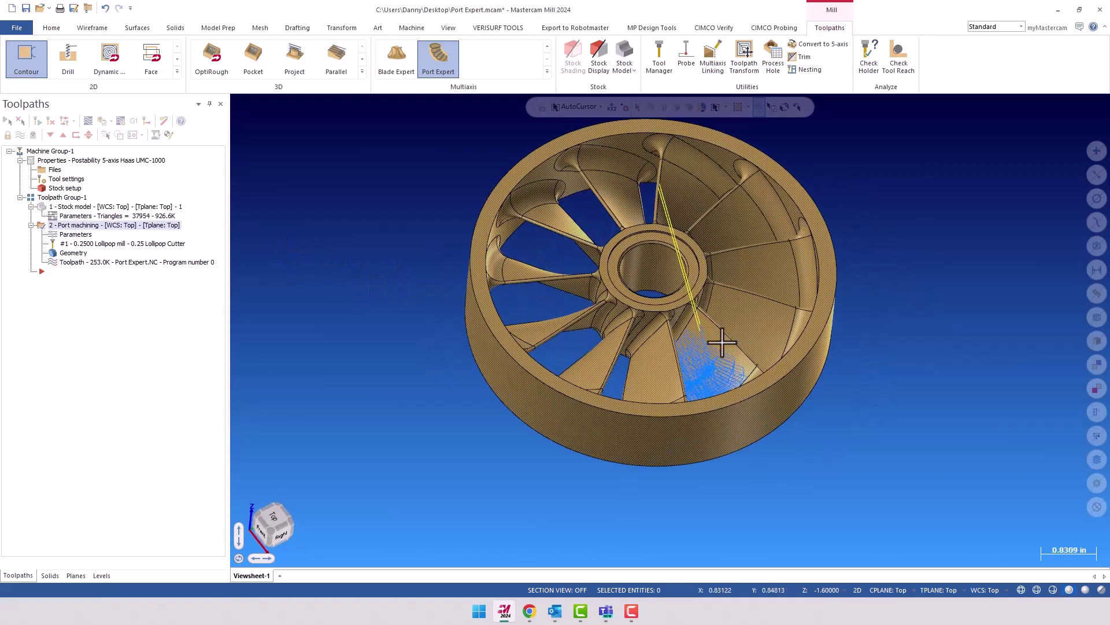
{"action": "mouse_move", "coordinate": [272, 253]}
{"action": "middle_mouse_down"}
{"action": "mouse_move", "coordinate": [441, 313]}
{"action": "mouse_move", "coordinate": [636, 403]}
{"action": "mouse_move", "coordinate": [654, 366]}
{"action": "mouse_move", "coordinate": [661, 443]}
{"action": "mouse_move", "coordinate": [612, 396]}
{"action": "middle_mouse_up"}
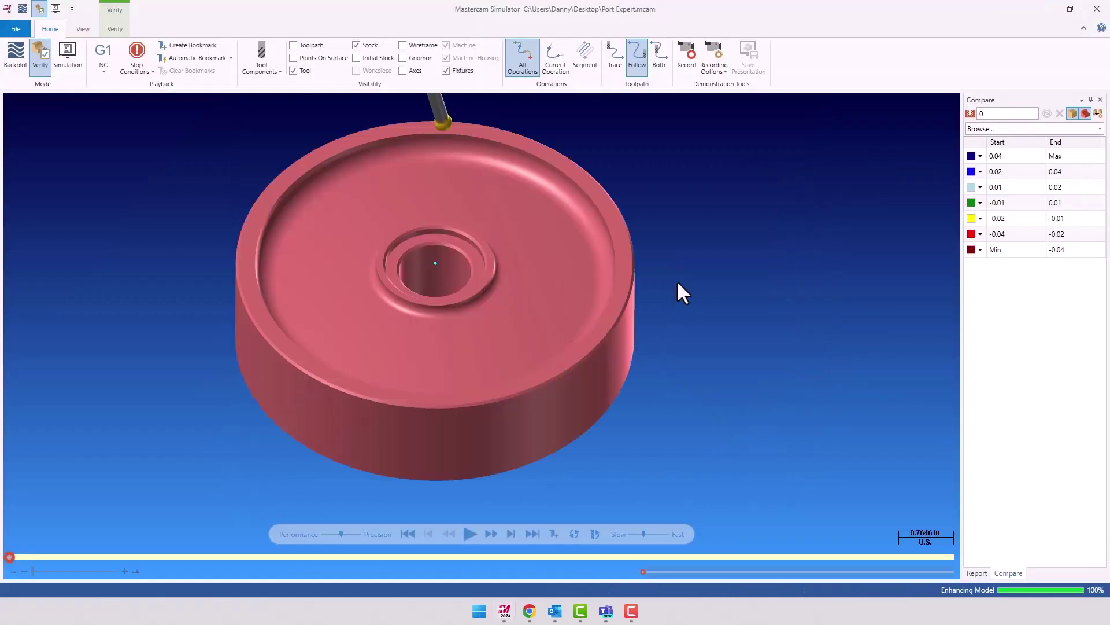
- Verify the midpoint port roughing in Mastercam Simulator, compare the cut stock with the workpiece and inspect the deviation colours
{"action": "left_click", "coordinate": [470, 533]}
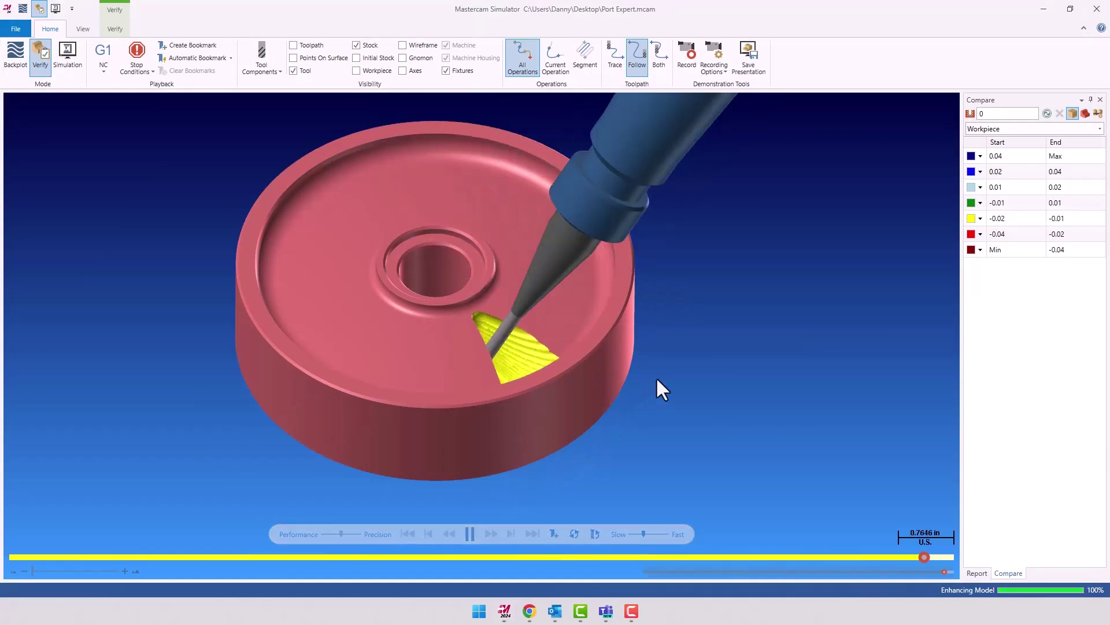
{"action": "mouse_move", "coordinate": [502, 379]}
{"action": "middle_mouse_down"}
{"action": "mouse_move", "coordinate": [481, 414]}
{"action": "mouse_move", "coordinate": [491, 384]}
{"action": "middle_mouse_up"}
{"action": "left_click", "coordinate": [1048, 113]}
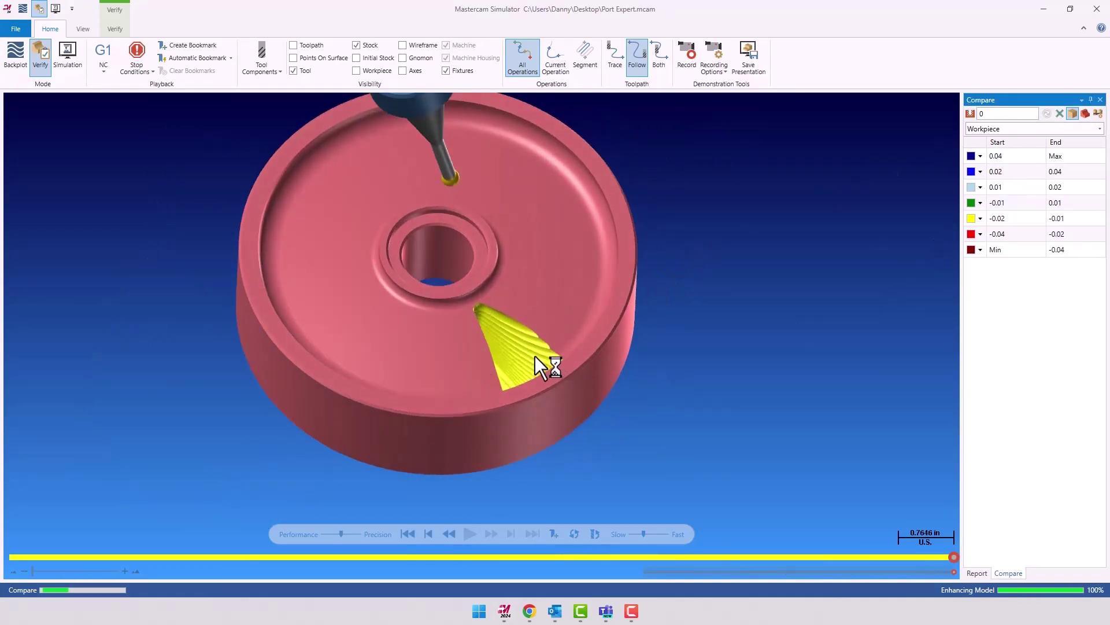
{"action": "mouse_move", "coordinate": [523, 362]}
{"action": "middle_mouse_down"}
{"action": "mouse_move", "coordinate": [505, 389]}
{"action": "mouse_move", "coordinate": [518, 354]}
{"action": "middle_mouse_up"}
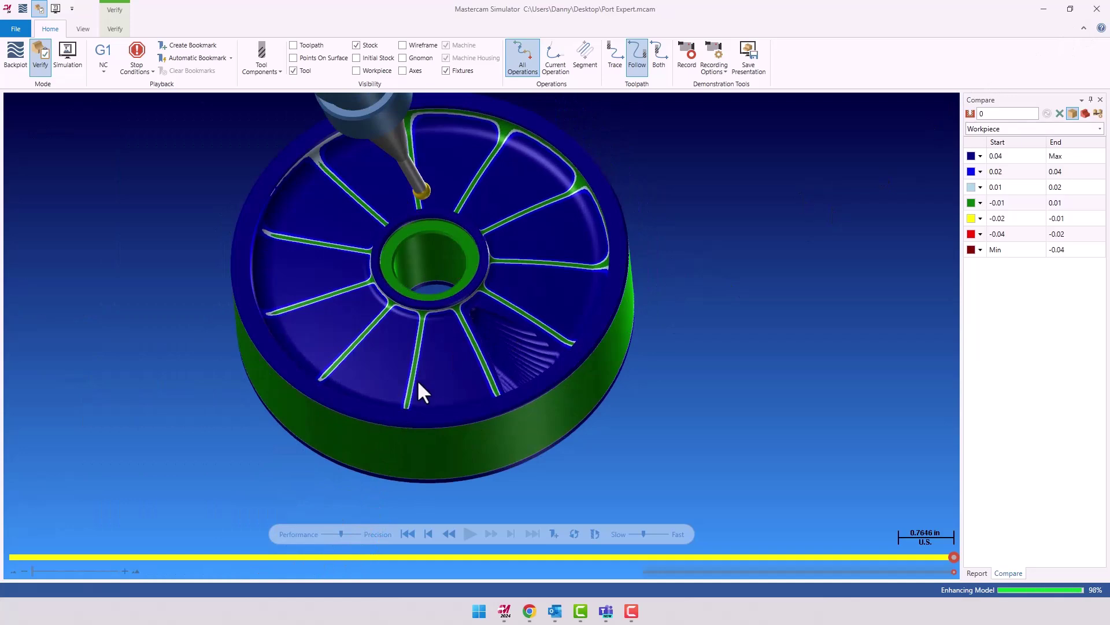
{"action": "middle_click_drag", "start_coordinate": [417, 379], "coordinate": [421, 349]}
{"action": "scroll", "coordinate": [383, 286], "scroll_direction": "up", "scroll_amount": 5}
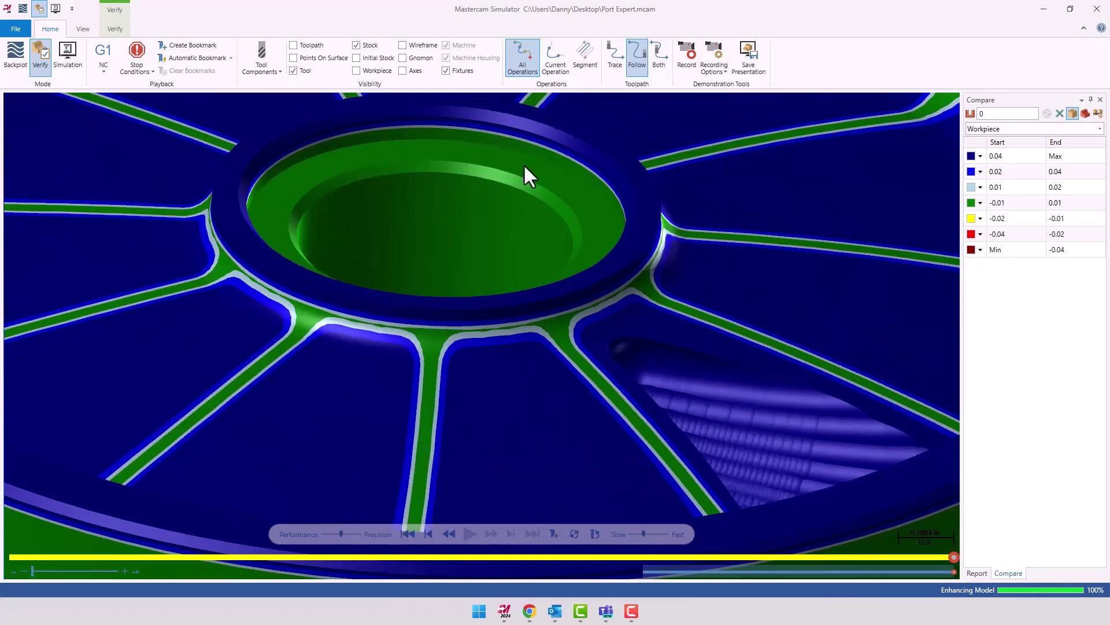
{"action": "scroll", "coordinate": [525, 167], "scroll_direction": "down", "scroll_amount": 5}
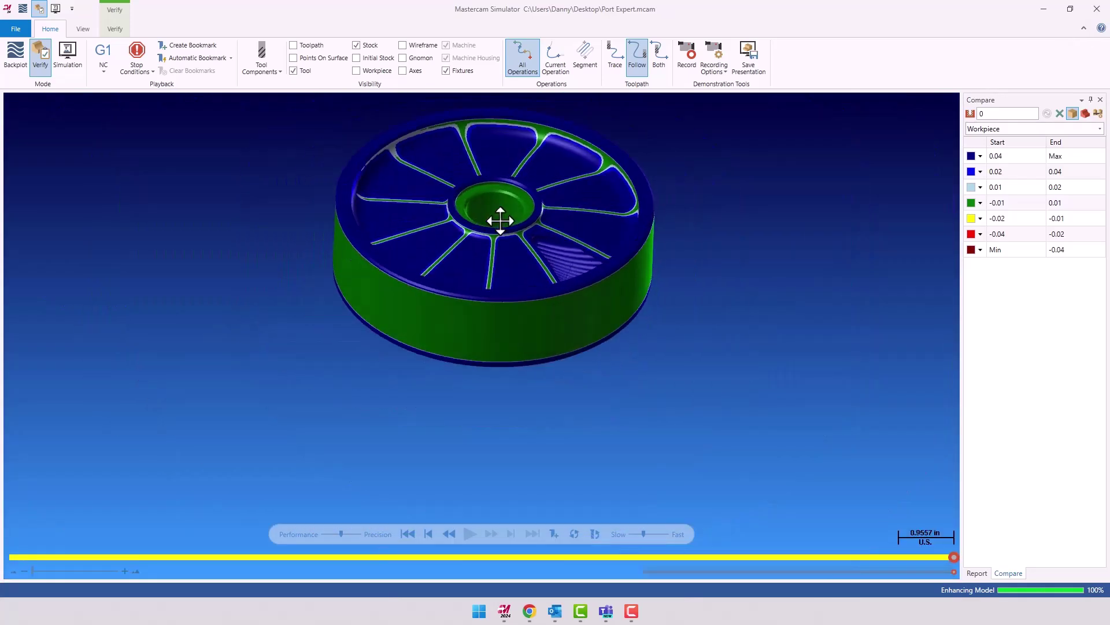
{"action": "left_click", "coordinate": [1097, 8]}
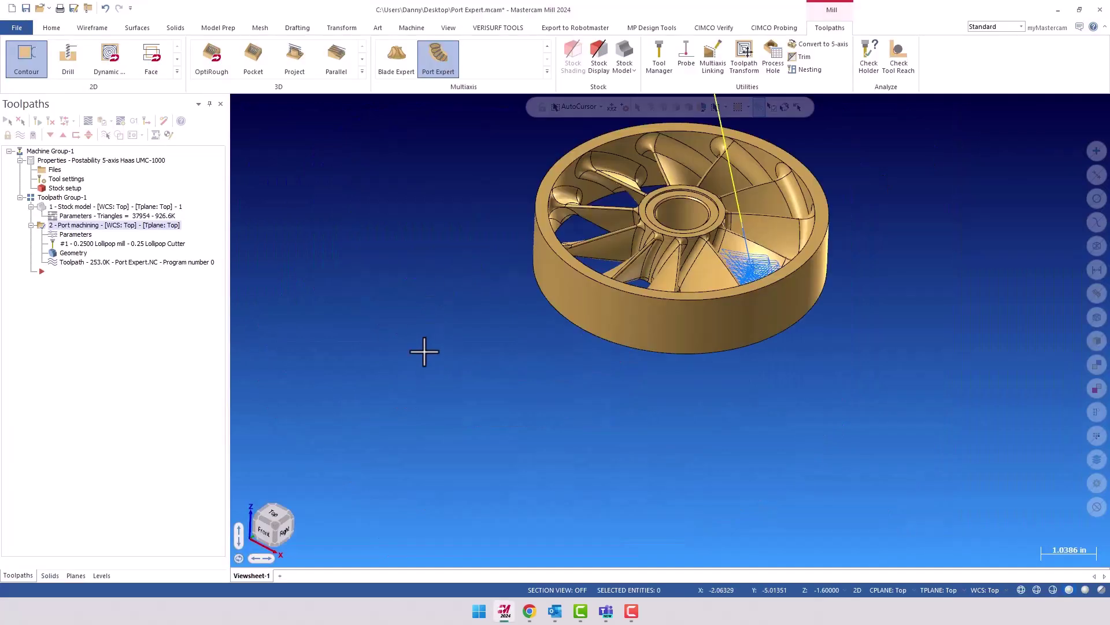
{"action": "middle_click_drag", "start_coordinate": [456, 252], "coordinate": [582, 221]}
{"action": "scroll", "coordinate": [582, 222], "scroll_direction": "up", "scroll_amount": 3}
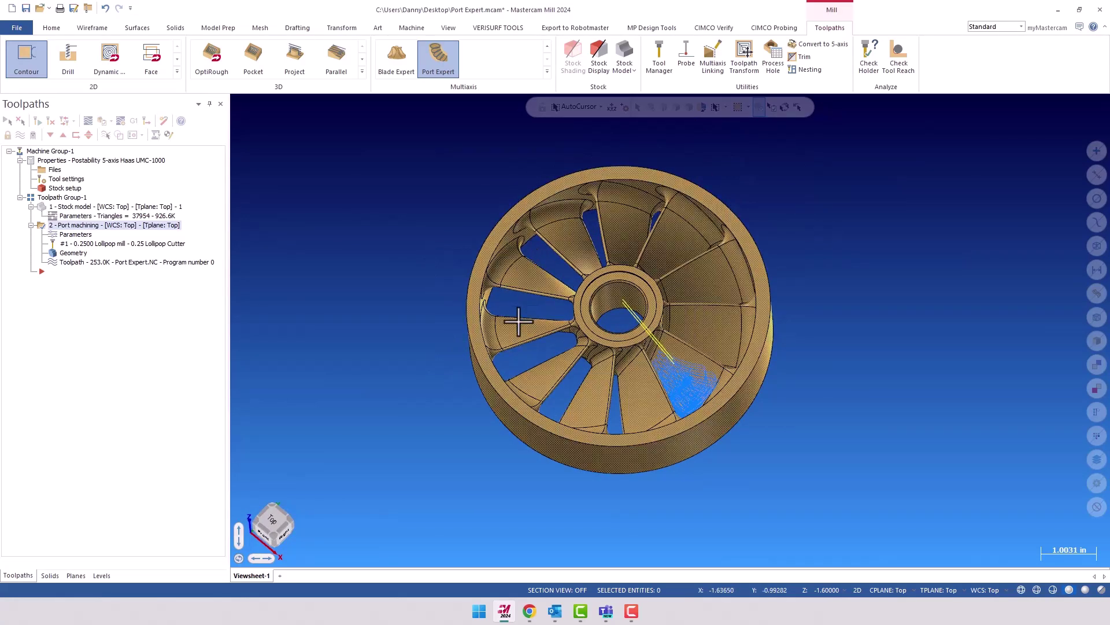
{"action": "key", "text": "alt+7"}
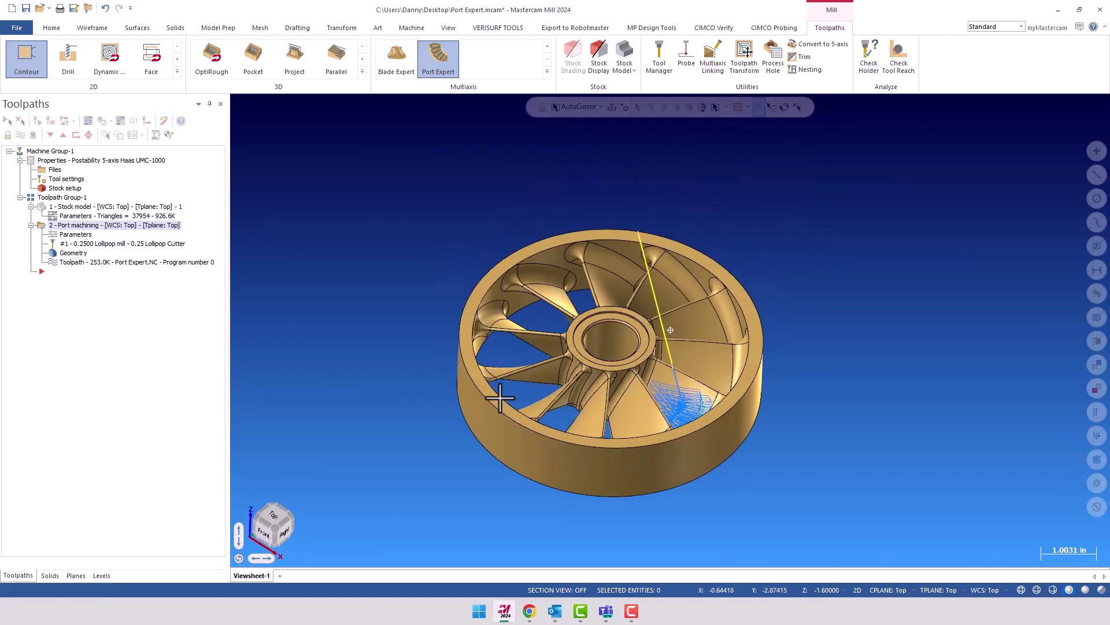
{"action": "scroll", "coordinate": [494, 375], "scroll_direction": "down", "scroll_amount": 1}
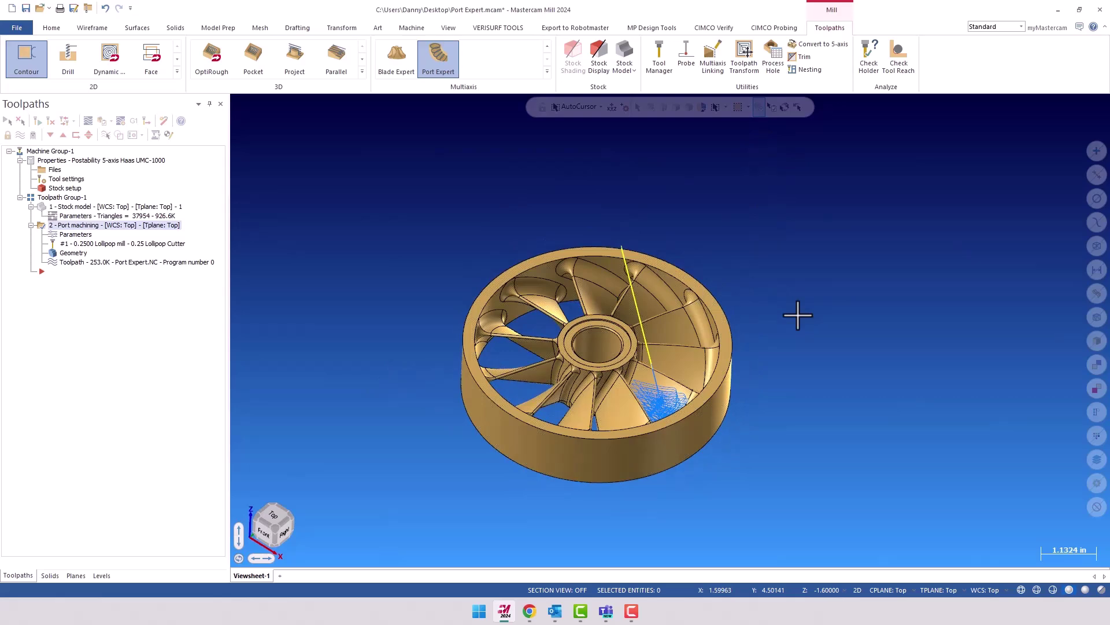
{"action": "left_click", "coordinate": [68, 235]}
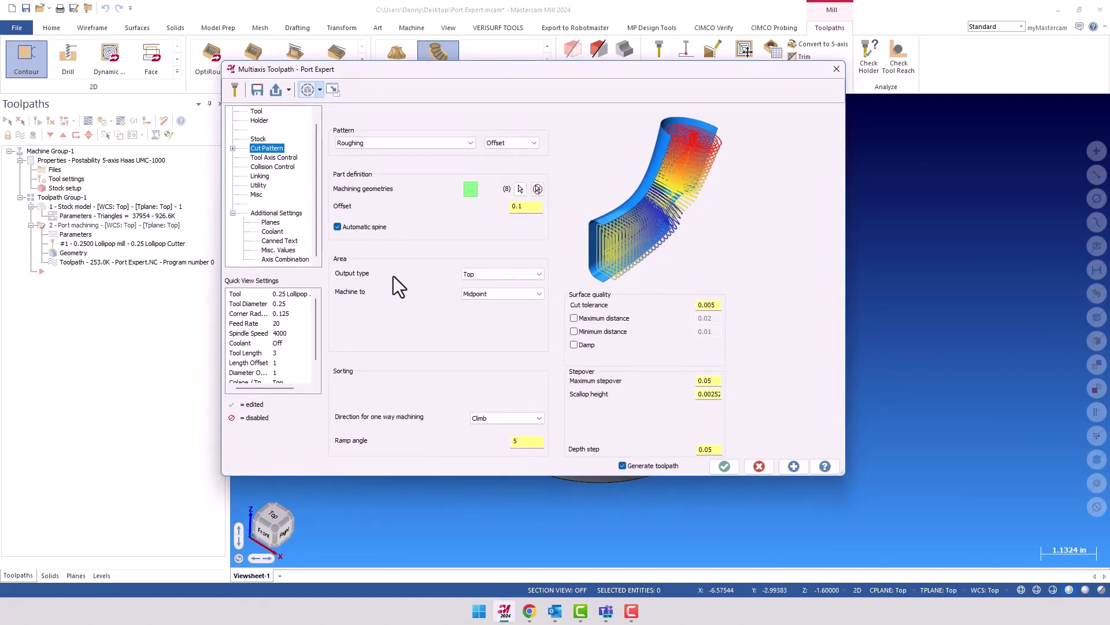
{"action": "left_click", "coordinate": [258, 185]}
{"action": "left_click", "coordinate": [335, 110]}
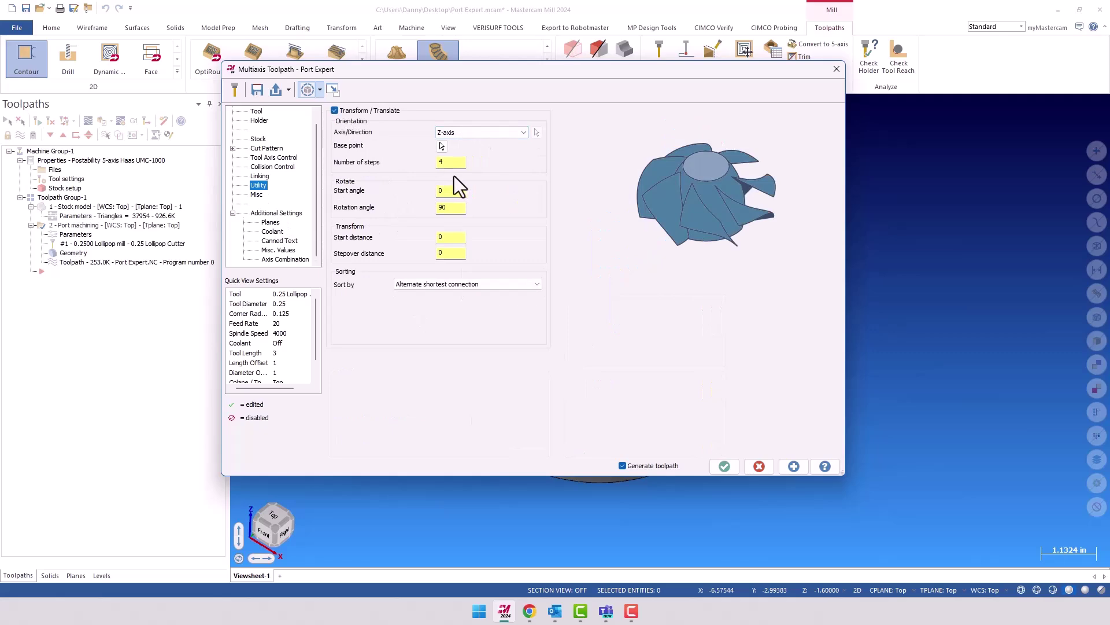
{"action": "left_click", "coordinate": [755, 466]}
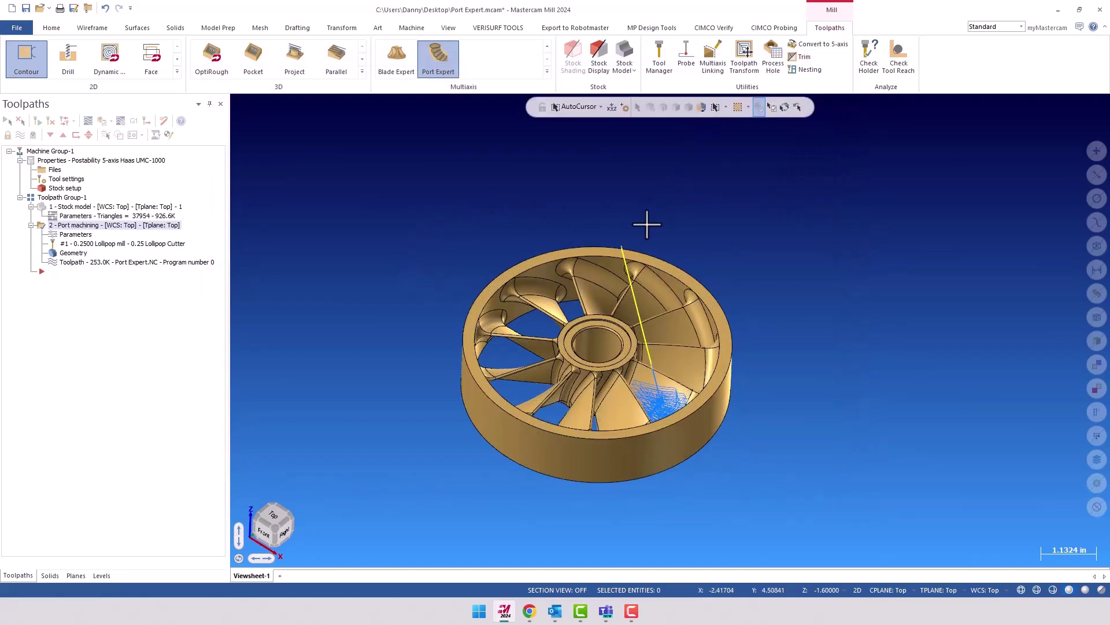
- Start a toolpath transform of the port machining operation with type Rotate, coordinate method and NCI source, copying source operations with their posting disabled
{"action": "middle_click_drag", "start_coordinate": [697, 258], "coordinate": [662, 426]}
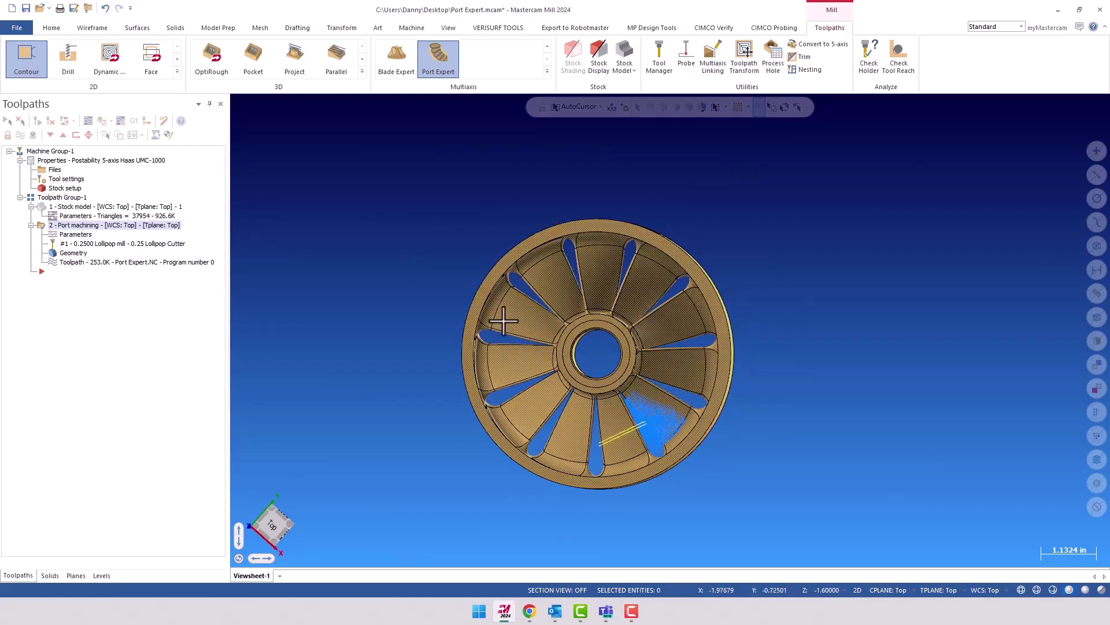
{"action": "middle_click_drag", "start_coordinate": [596, 428], "coordinate": [736, 224]}
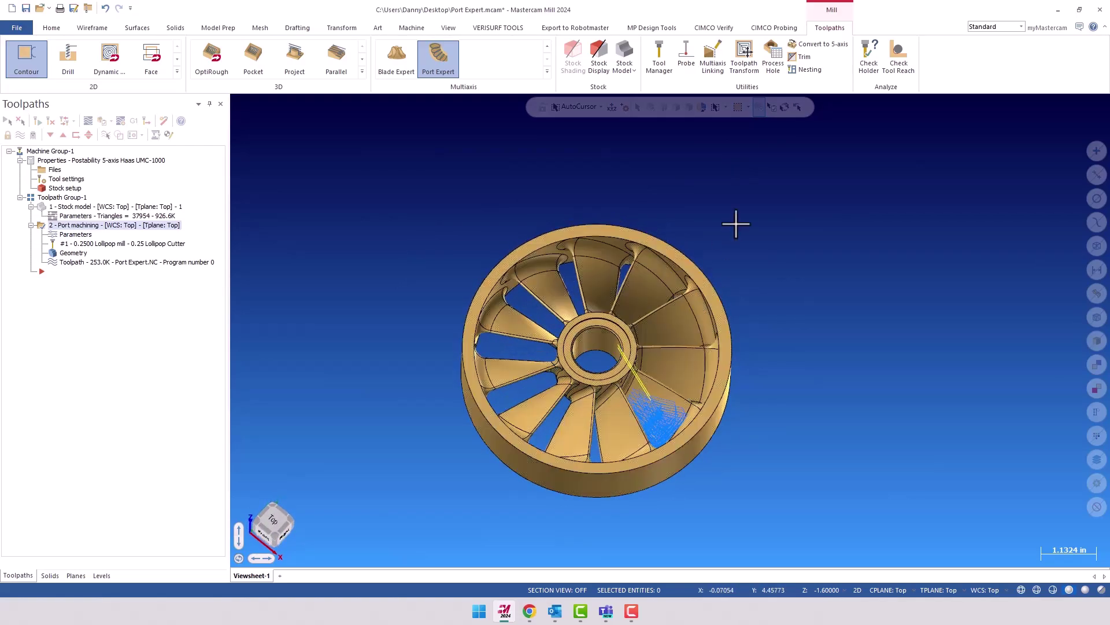
{"action": "left_click", "coordinate": [739, 64]}
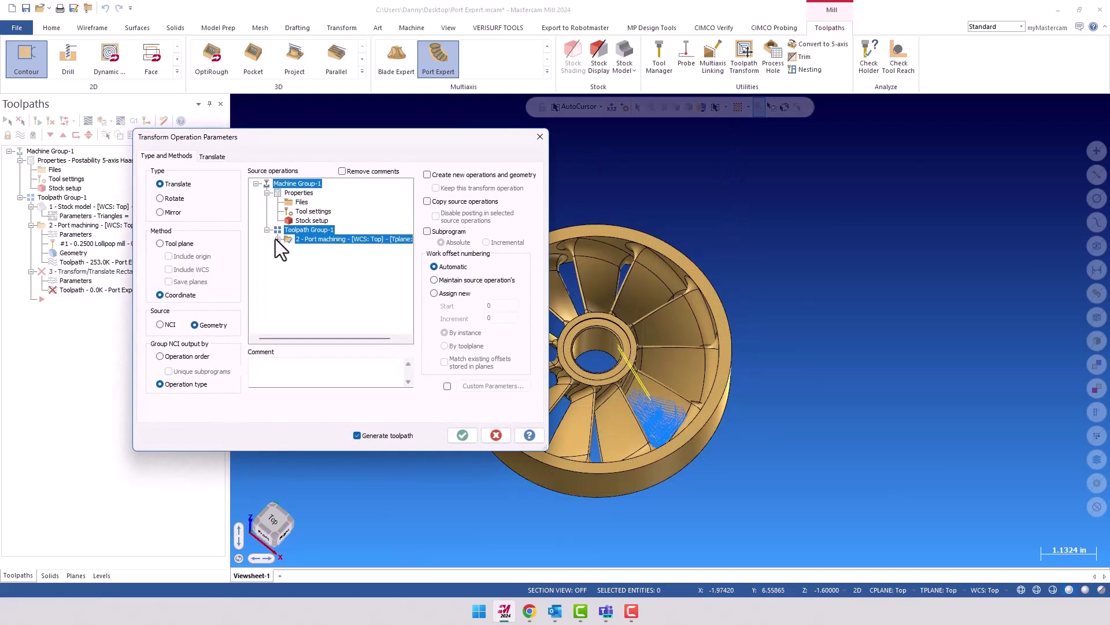
{"action": "left_click", "coordinate": [161, 198]}
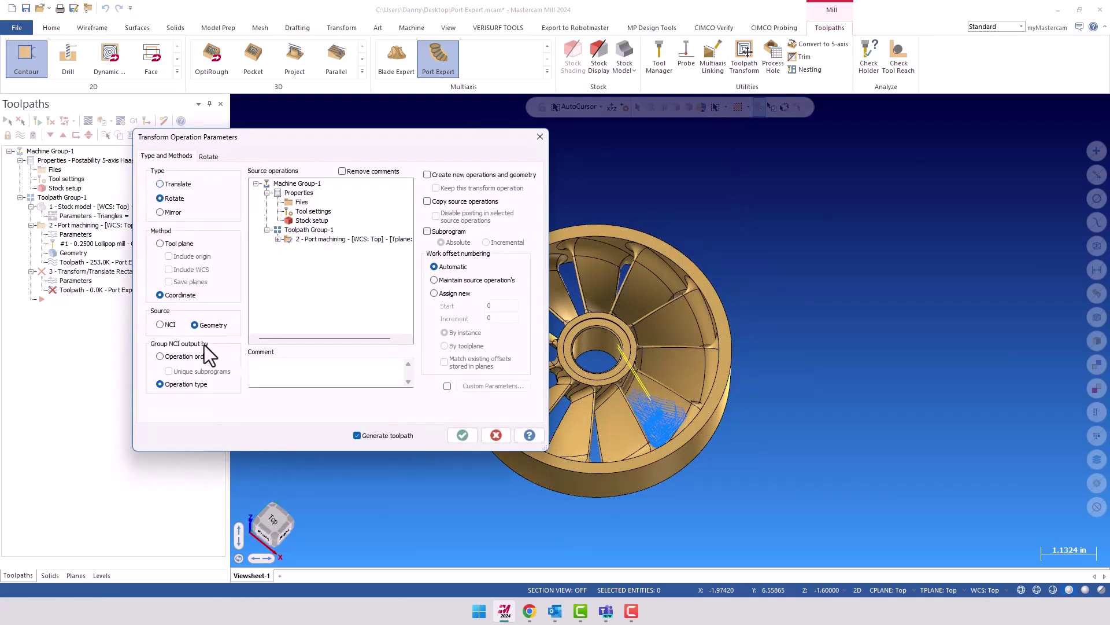
{"action": "left_click", "coordinate": [426, 200]}
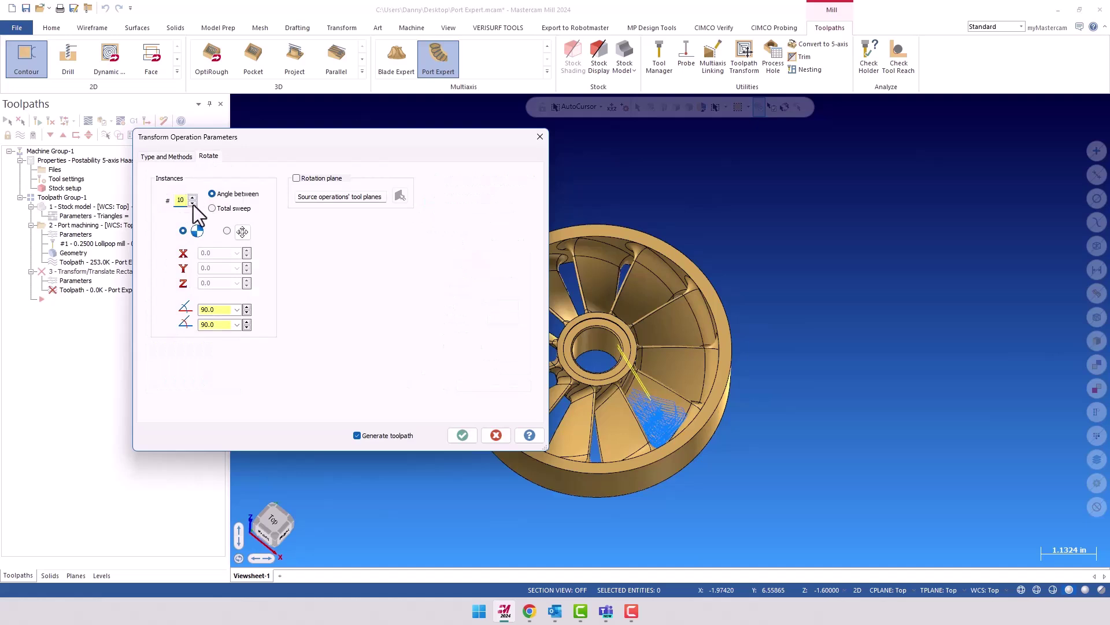
- Set 10 rotated instances with start and rotation angles of 360/11, use the Top rotation plane and generate the transform
{"action": "double_click", "coordinate": [218, 309]}
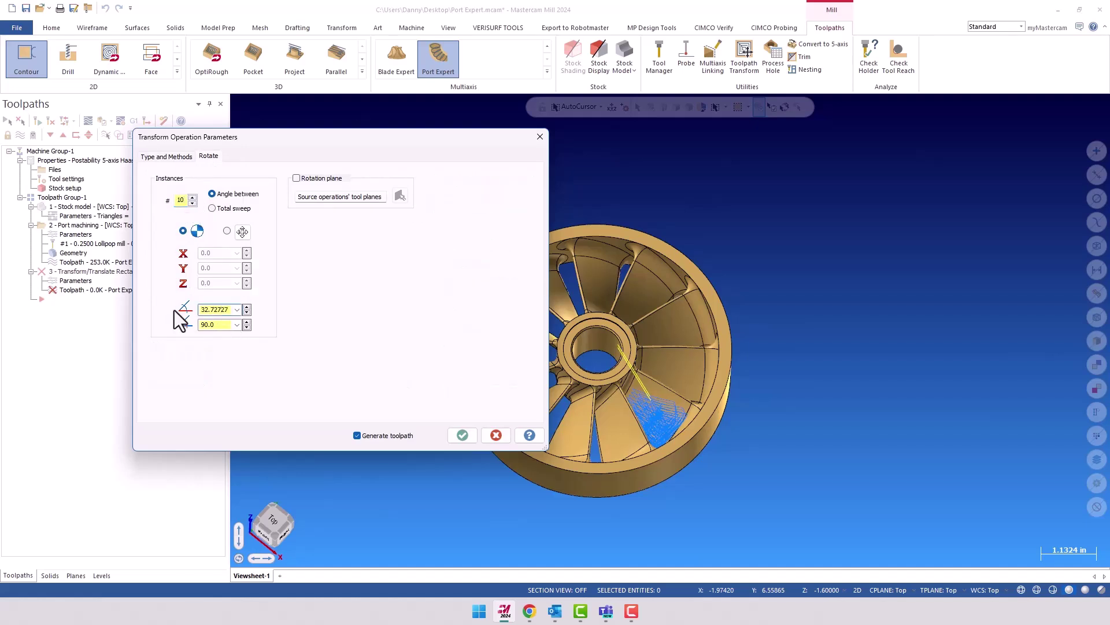
{"action": "double_click", "coordinate": [216, 324]}
{"action": "type", "text": "360/11"}
{"action": "key", "text": "Return"}
{"action": "left_click", "coordinate": [296, 178]}
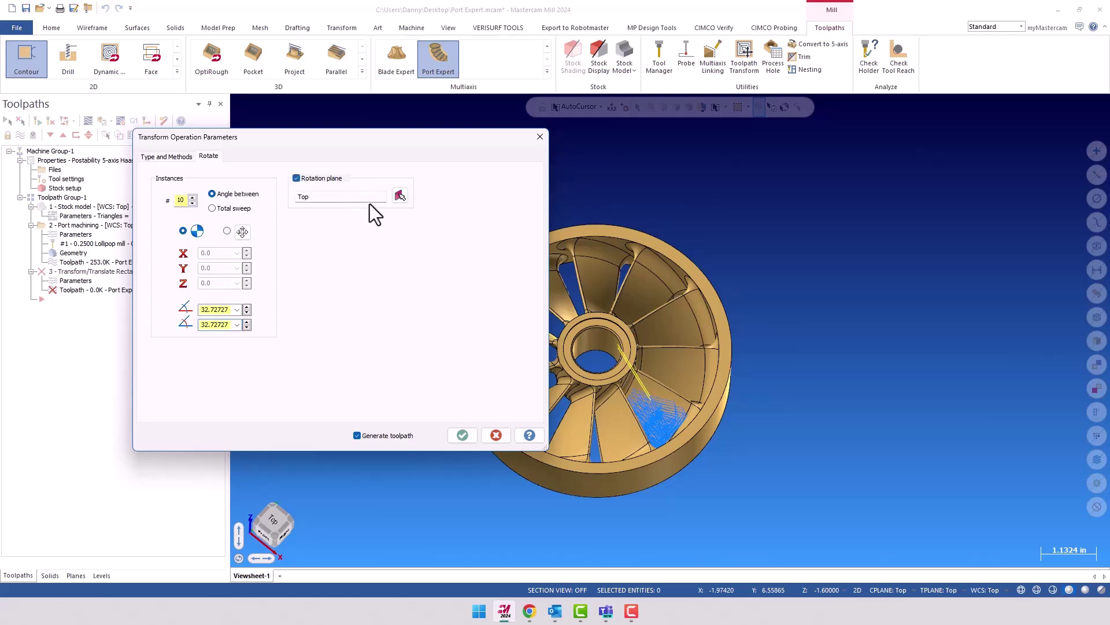
{"action": "left_click", "coordinate": [463, 435]}
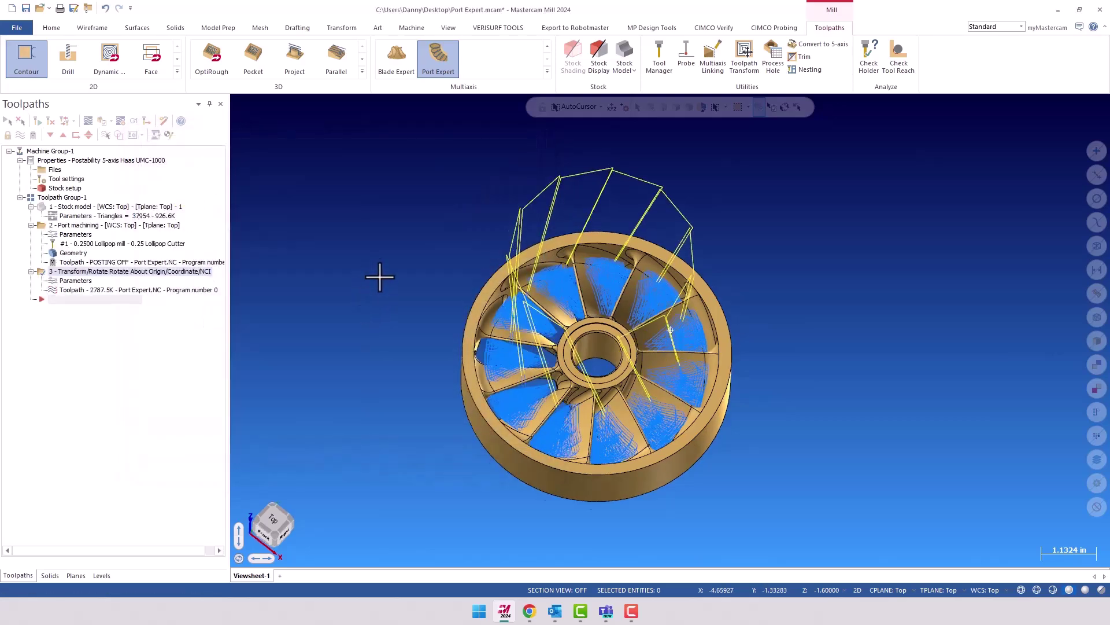
- Inspect the rotated toolpath around the wheel and move the insert arrow above the Transform/Rotate operation and back below it
{"action": "scroll", "coordinate": [379, 261], "scroll_direction": "down", "scroll_amount": 2}
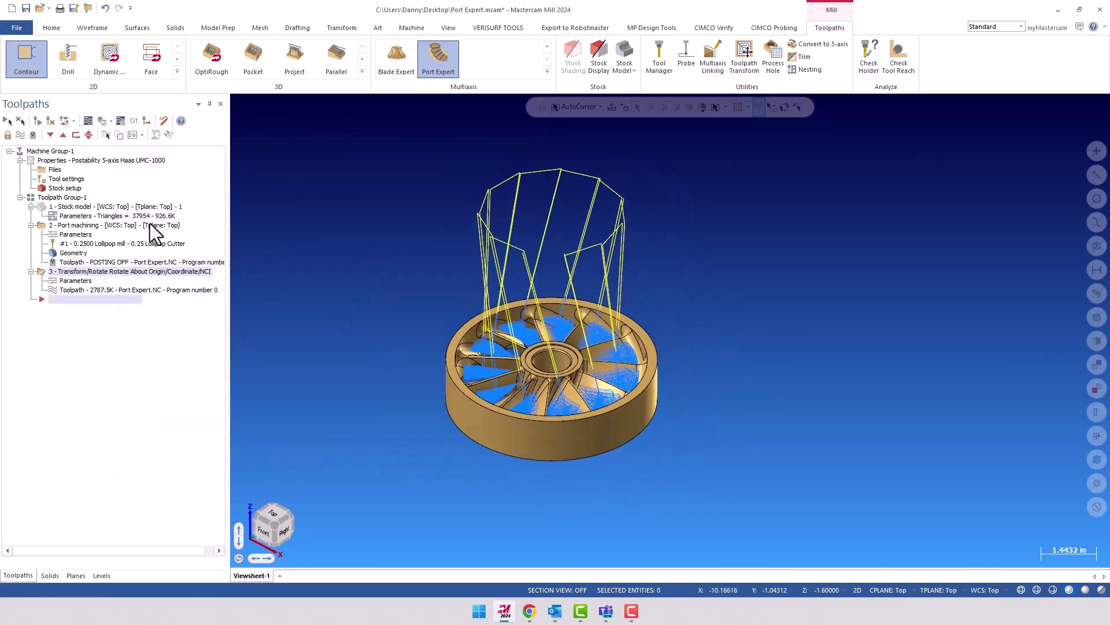
{"action": "scroll", "coordinate": [471, 389], "scroll_direction": "up", "scroll_amount": 3}
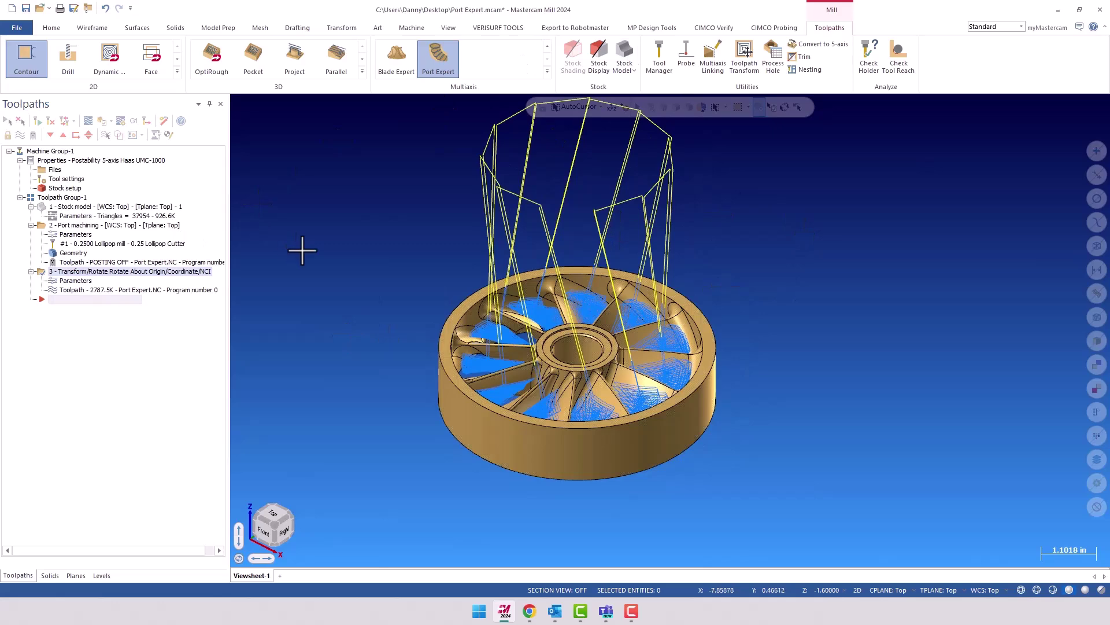
{"action": "scroll", "coordinate": [423, 312], "scroll_direction": "down", "scroll_amount": 1}
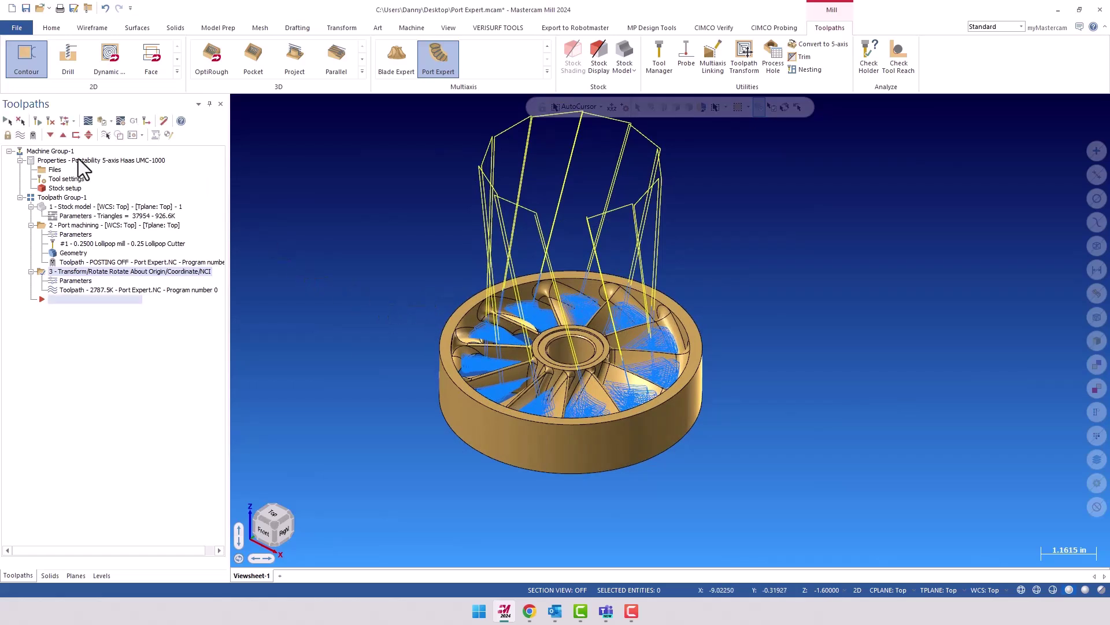
{"action": "left_click", "coordinate": [63, 136]}
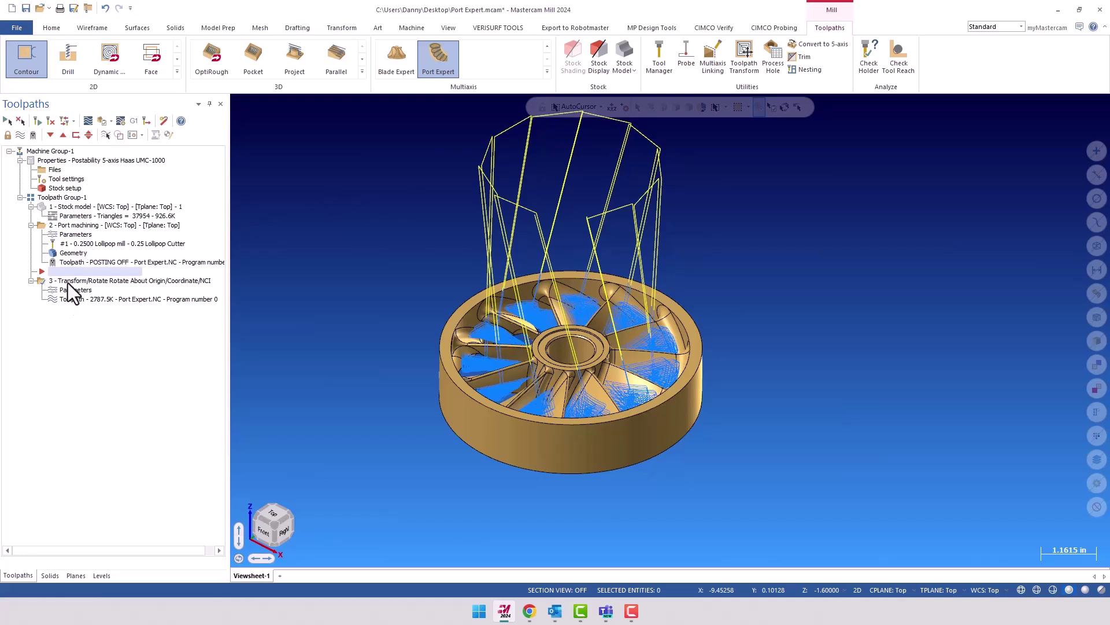
{"action": "left_click", "coordinate": [51, 136]}
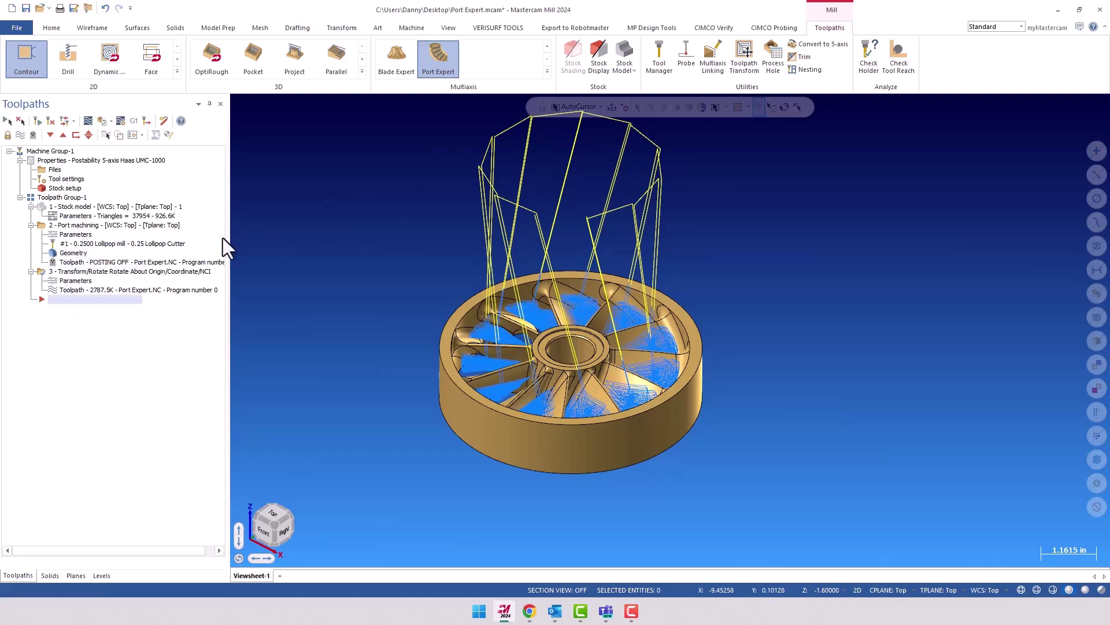
- Verify the rotated port roughing on all ports in Mastercam Simulator and run a comparison of the cut stock with the workpiece
{"action": "middle_click_drag", "start_coordinate": [371, 330], "coordinate": [379, 335]}
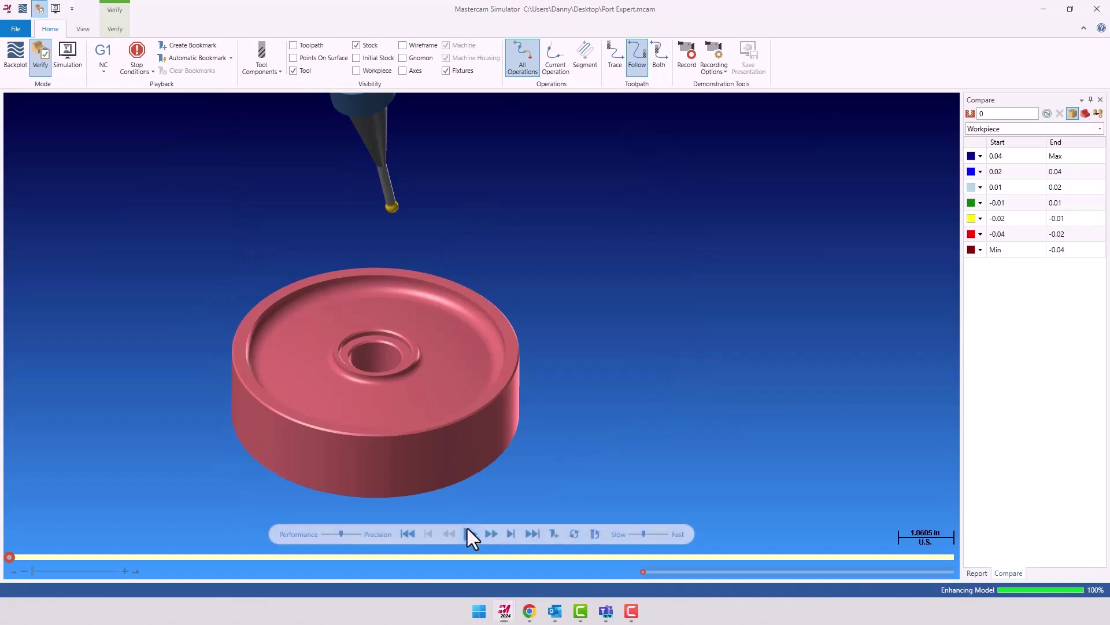
{"action": "left_click", "coordinate": [469, 533]}
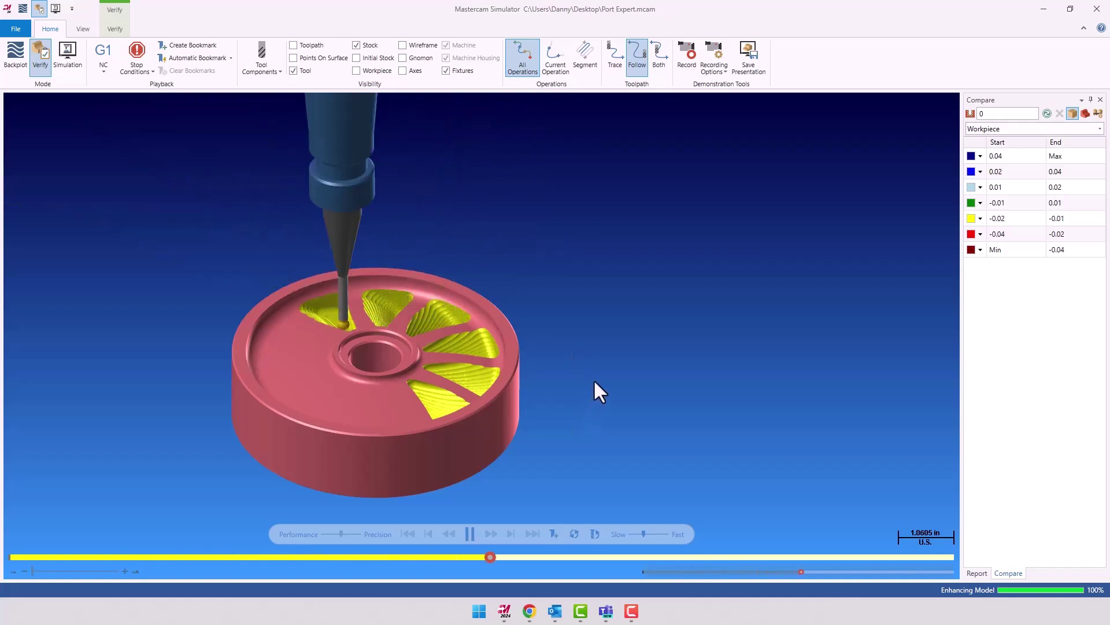
{"action": "scroll", "coordinate": [606, 357], "scroll_direction": "down", "scroll_amount": 3}
{"action": "scroll", "coordinate": [491, 428], "scroll_direction": "up", "scroll_amount": 7}
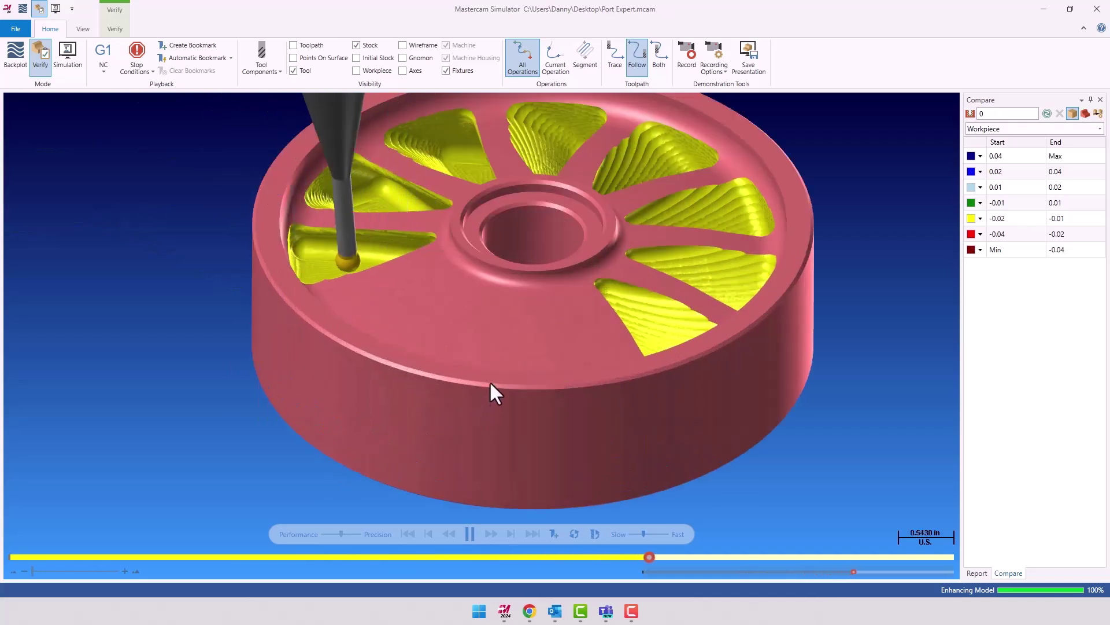
{"action": "scroll", "coordinate": [490, 385], "scroll_direction": "down", "scroll_amount": 3}
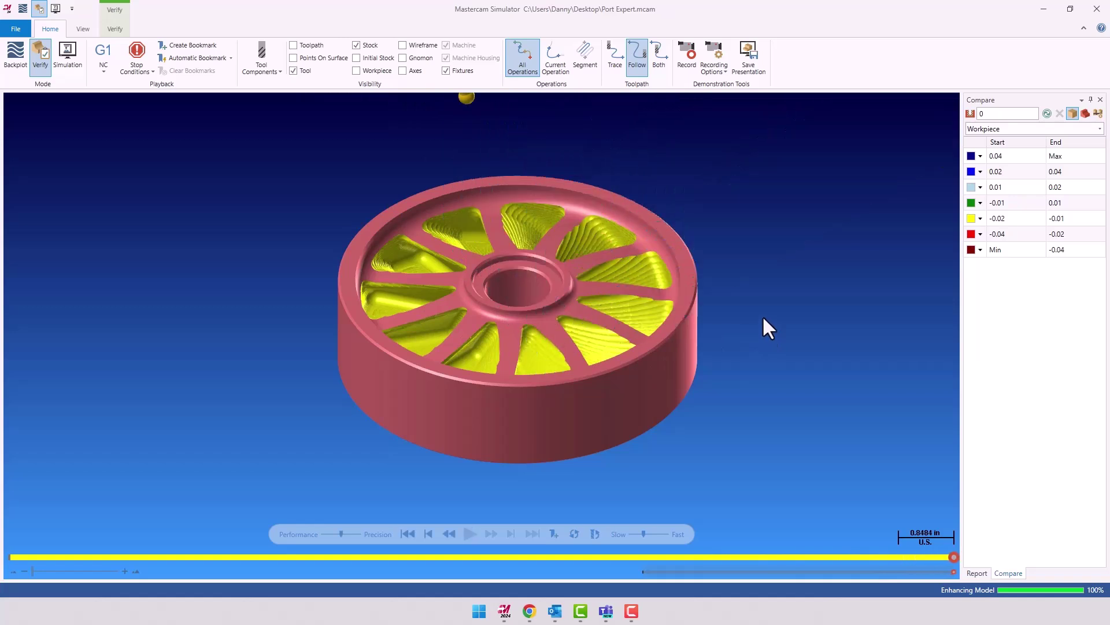
{"action": "left_click", "coordinate": [1047, 114]}
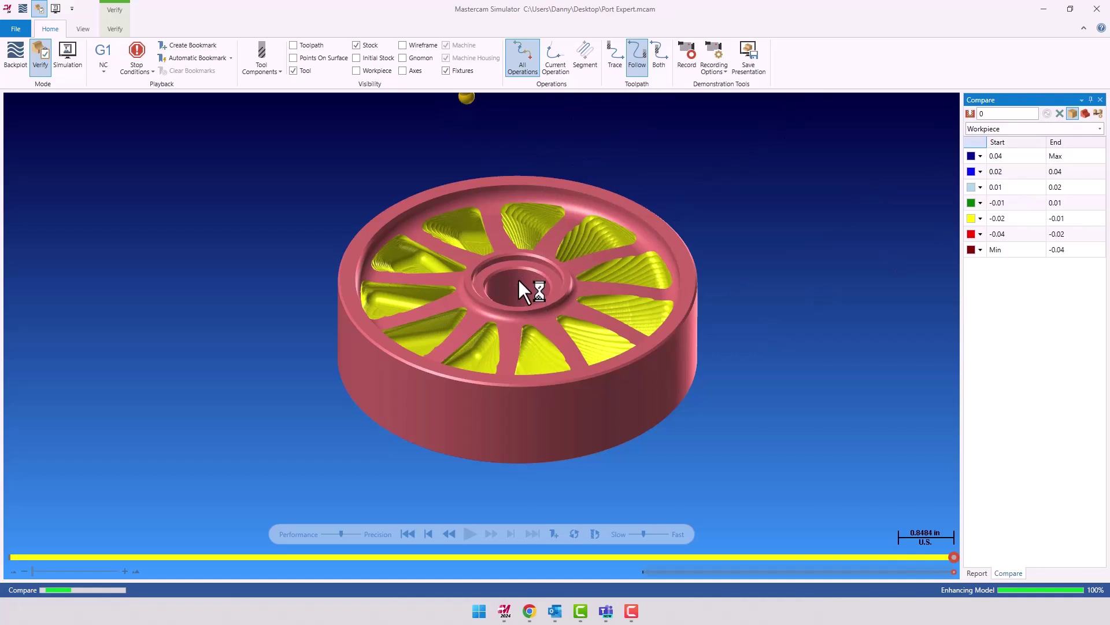
- Switch back to Mastercam Mill and copy the port roughing operation to after the Transform/Rotate operation
{"action": "mouse_move", "coordinate": [567, 284]}
{"action": "middle_mouse_down"}
{"action": "mouse_move", "coordinate": [565, 337]}
{"action": "mouse_move", "coordinate": [571, 297]}
{"action": "middle_mouse_up"}
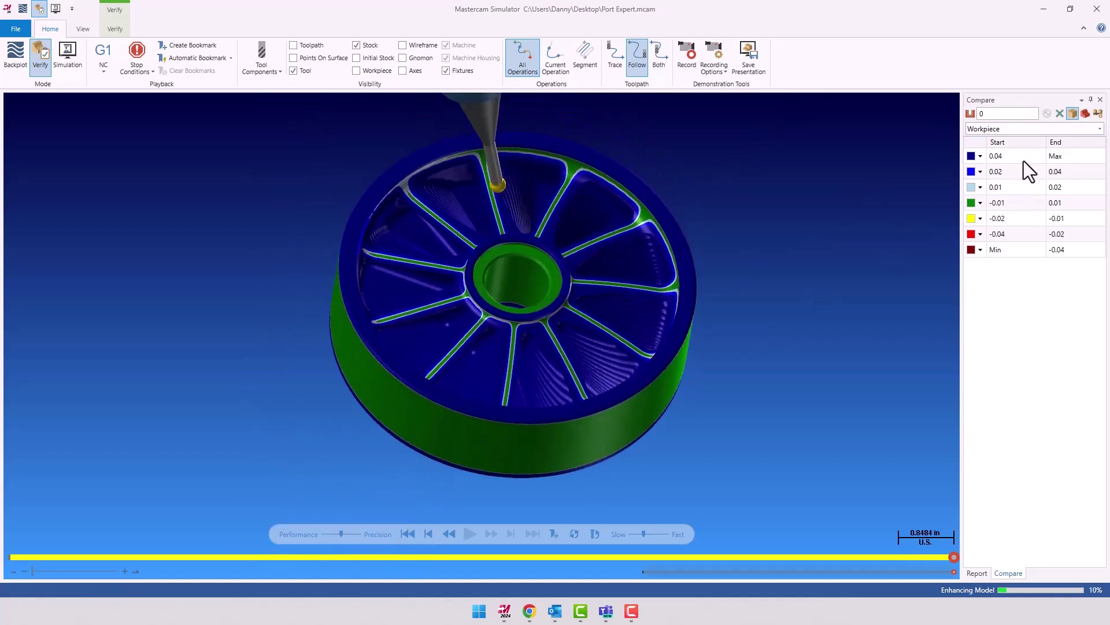
{"action": "key", "text": "alt+Tab"}
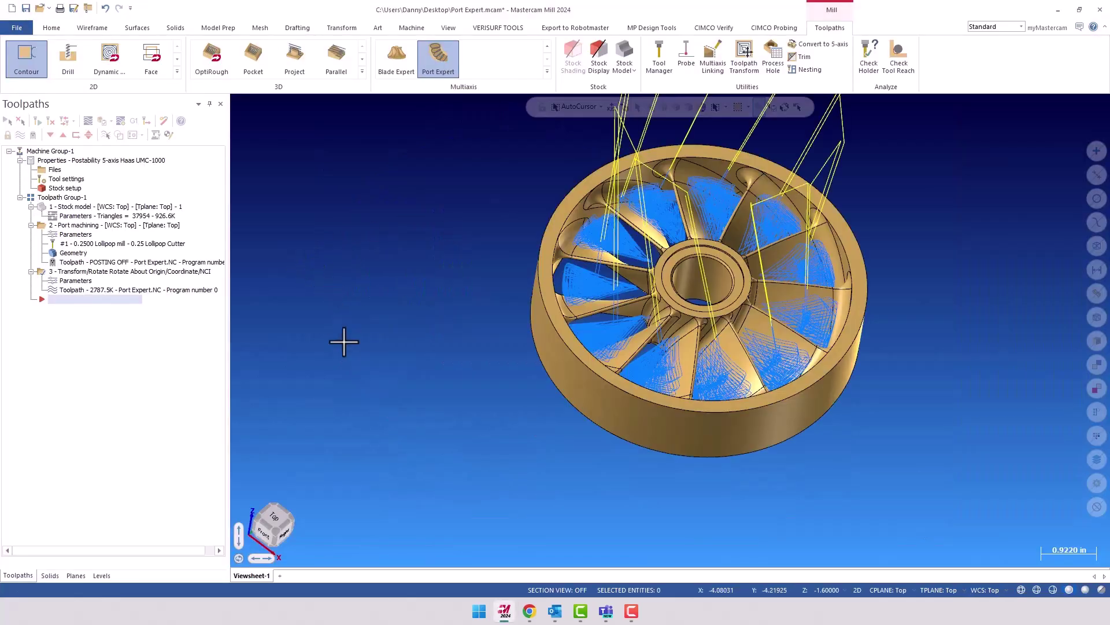
{"action": "middle_click_drag", "start_coordinate": [343, 342], "coordinate": [326, 328]}
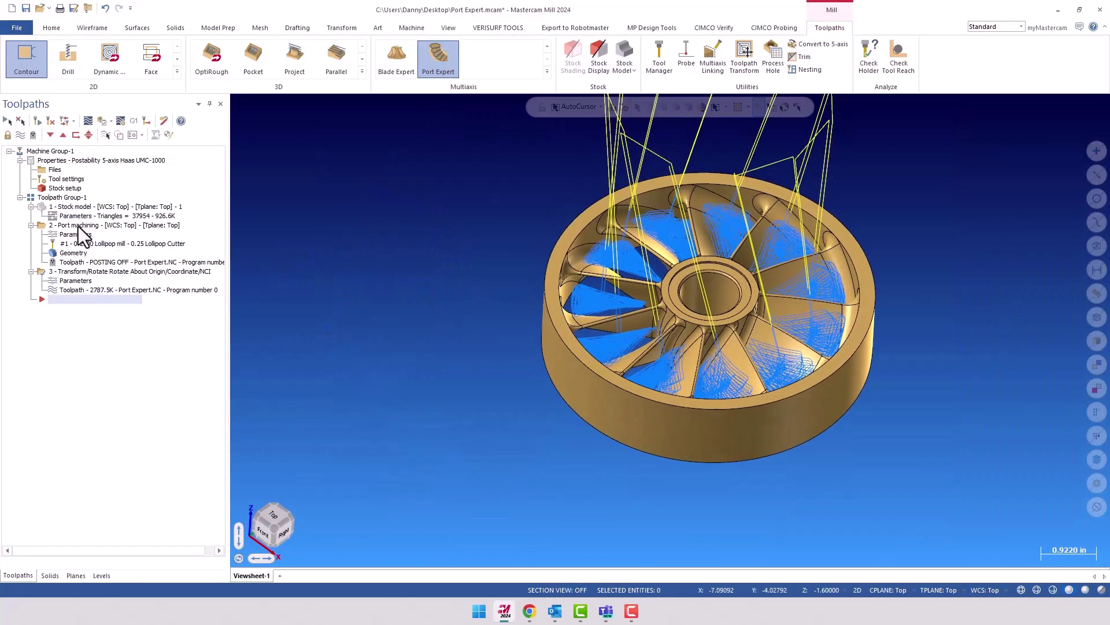
{"action": "left_click", "coordinate": [87, 271], "text": "ctrl"}
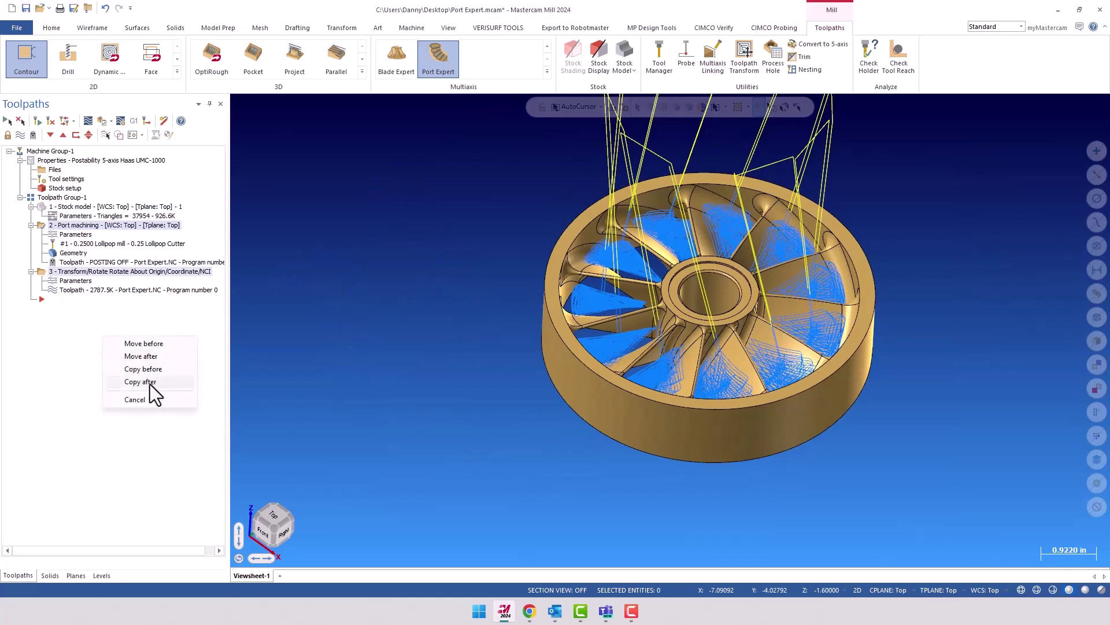
{"action": "left_click", "coordinate": [150, 384]}
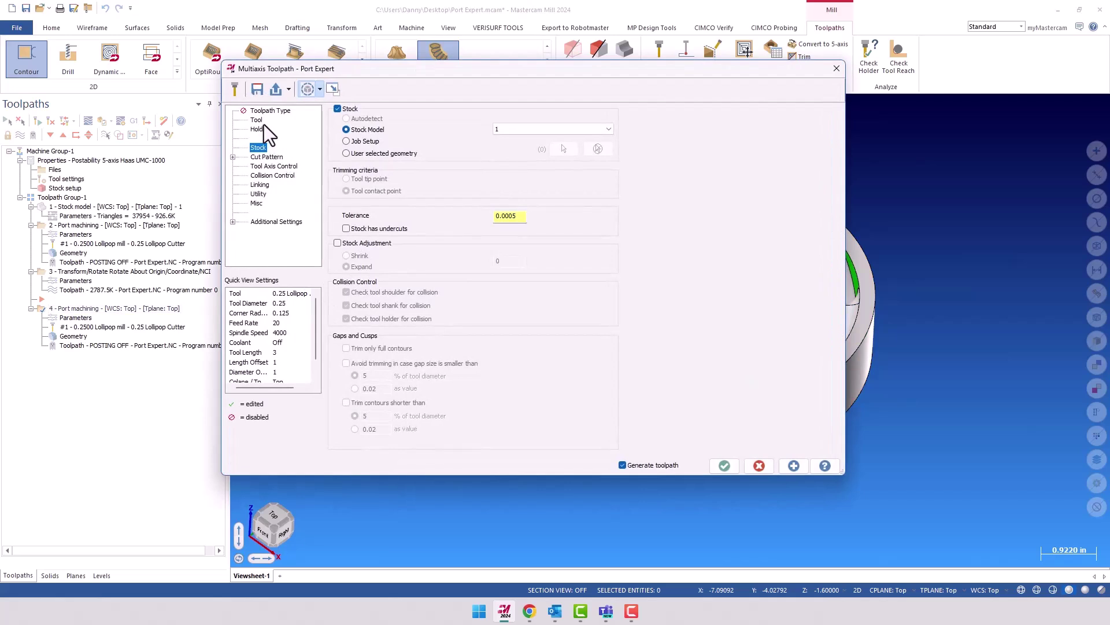
- Change the copied operation's cut pattern to Finishing around with a 0.05 offset and generate its toolpath
{"action": "left_click", "coordinate": [269, 158]}
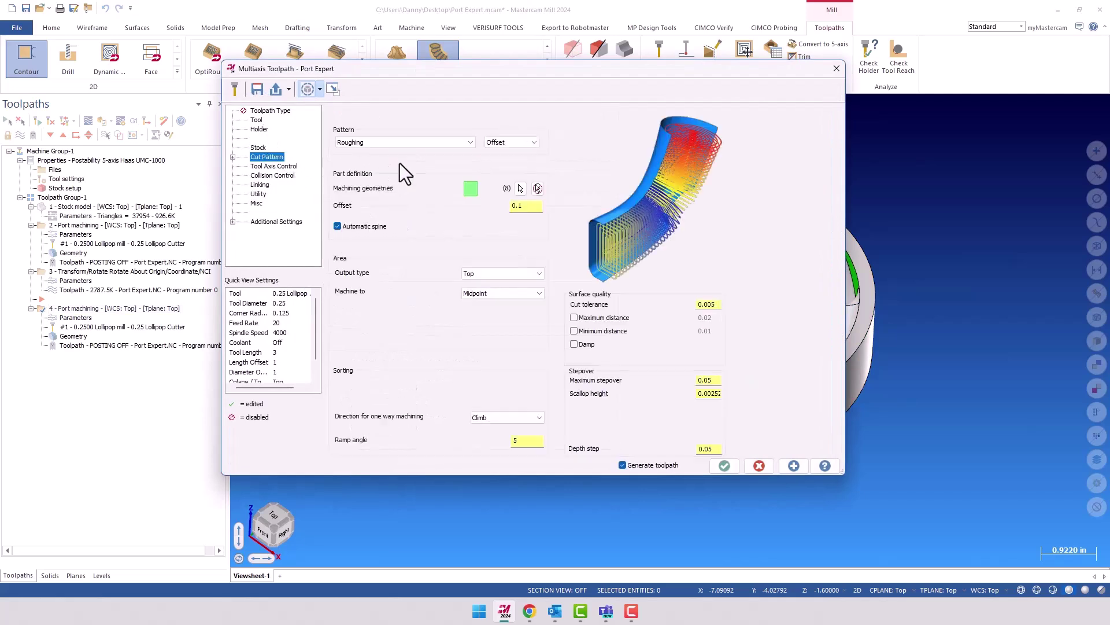
{"action": "left_click", "coordinate": [445, 143]}
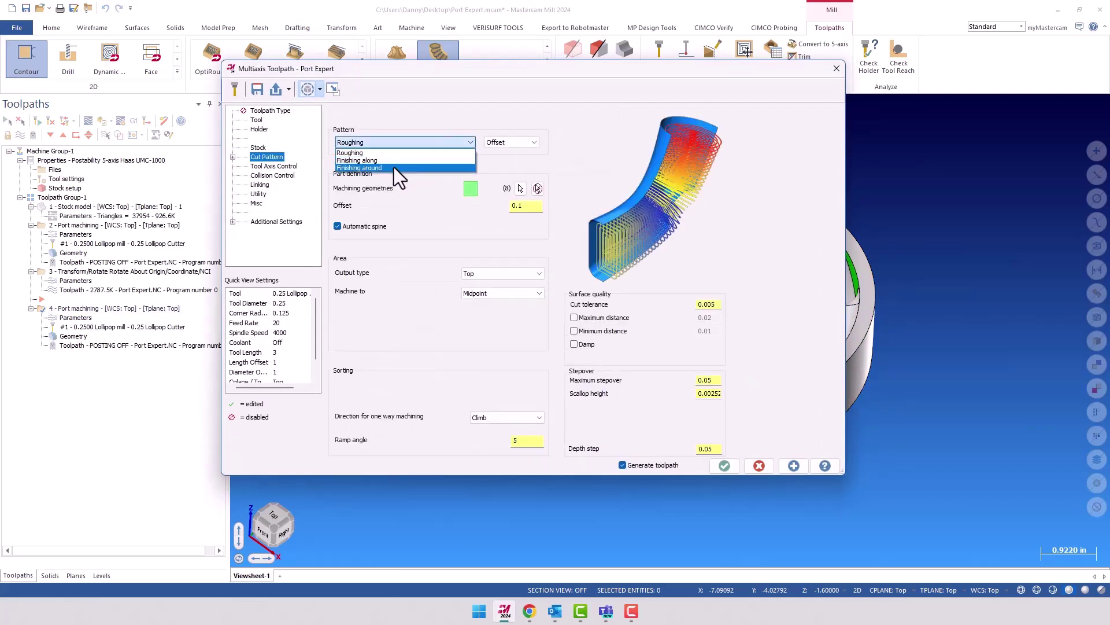
{"action": "left_click", "coordinate": [394, 167]}
{"action": "left_click", "coordinate": [530, 207]}
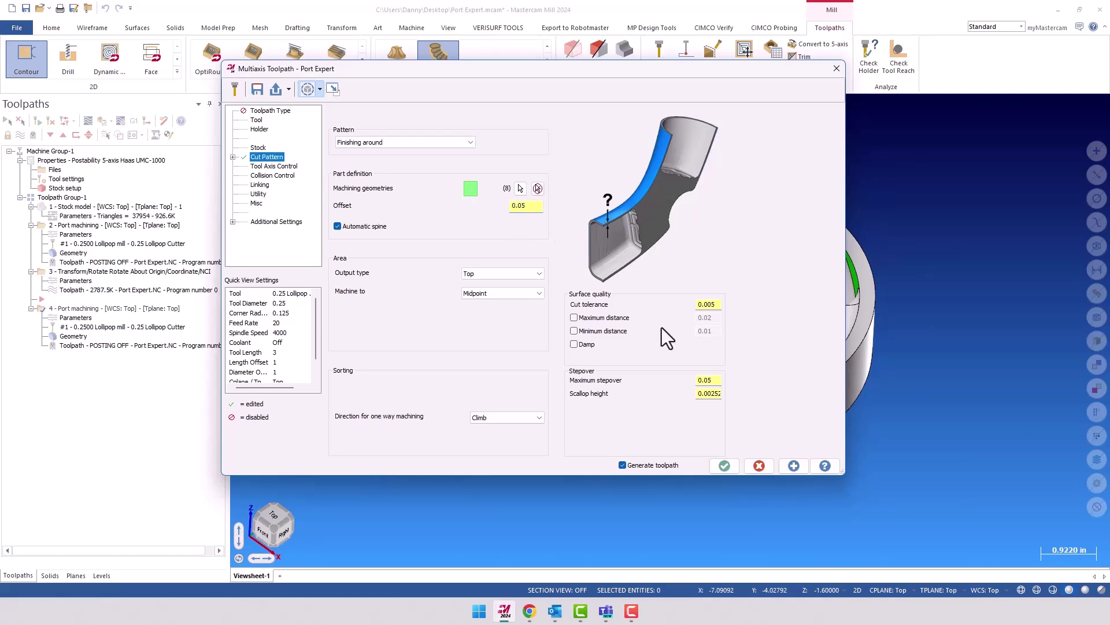
{"action": "left_click", "coordinate": [726, 466]}
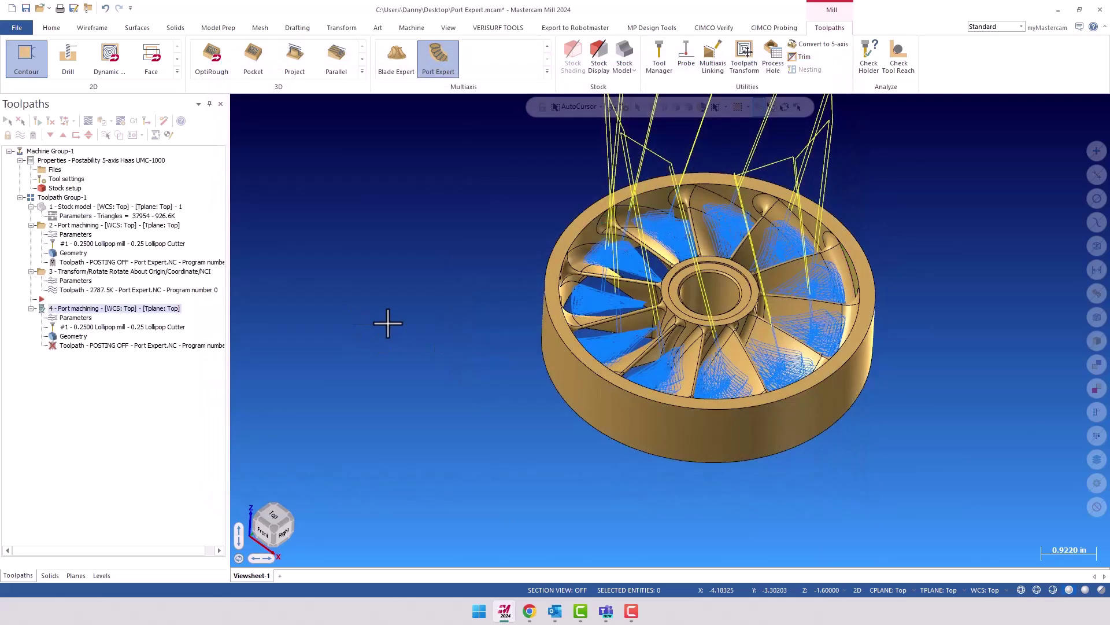
- Move the insert arrow below the copied port machining operation and hide the toolpath display
{"action": "scroll", "coordinate": [388, 323], "scroll_direction": "down", "scroll_amount": 1}
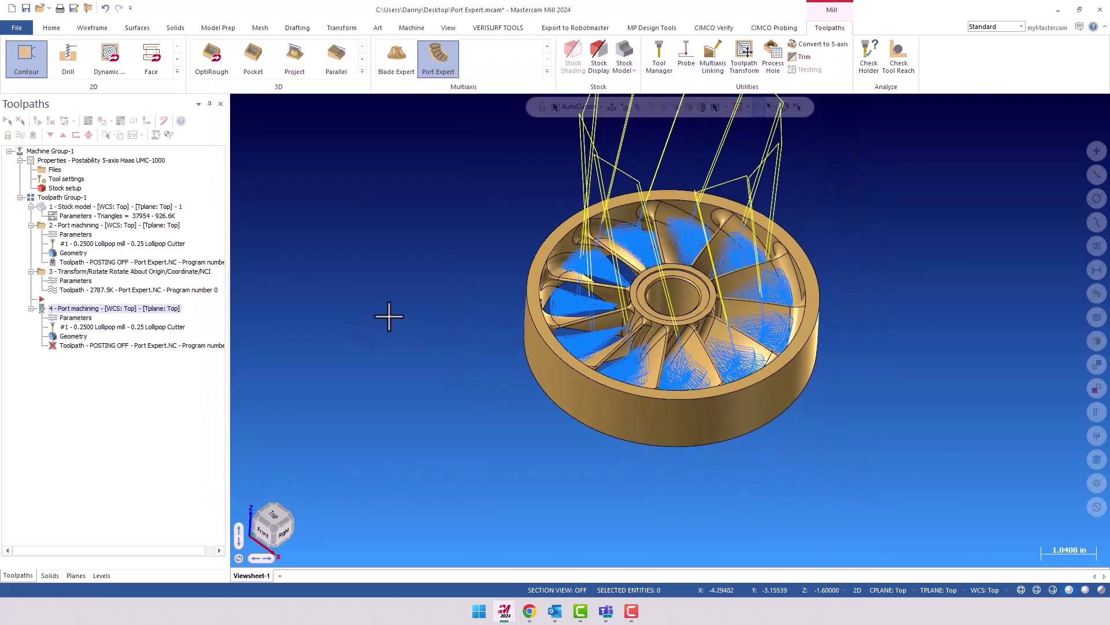
{"action": "left_click", "coordinate": [51, 136]}
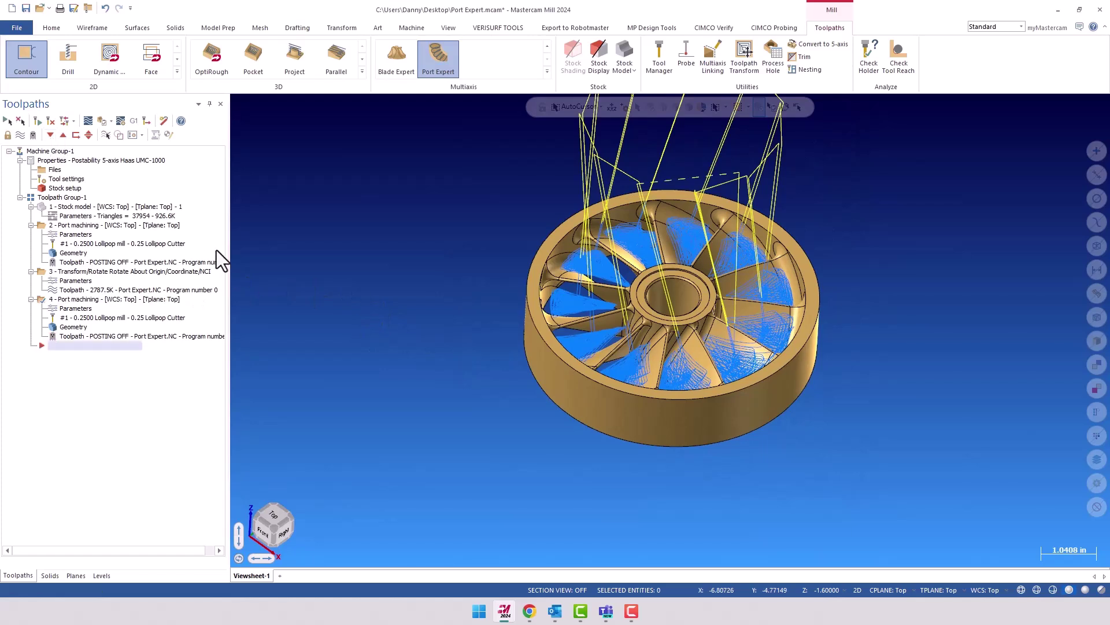
{"action": "key", "text": "alt+t"}
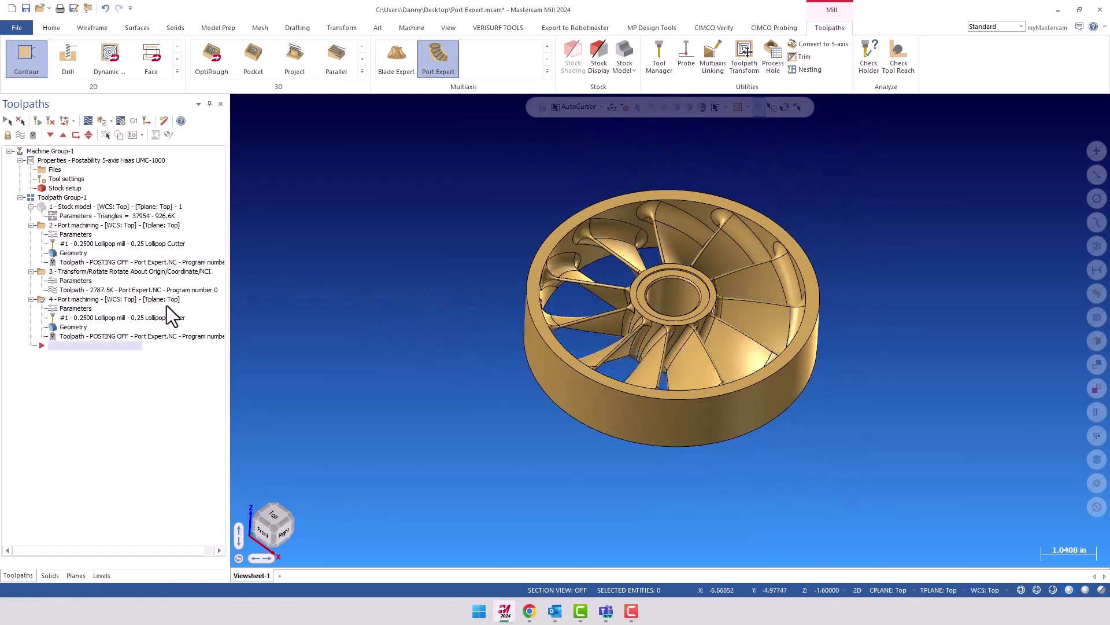
- Re-enable posting for the copied port machining operation and backplot its finishing toolpath in the single port
{"action": "left_click", "coordinate": [88, 121]}
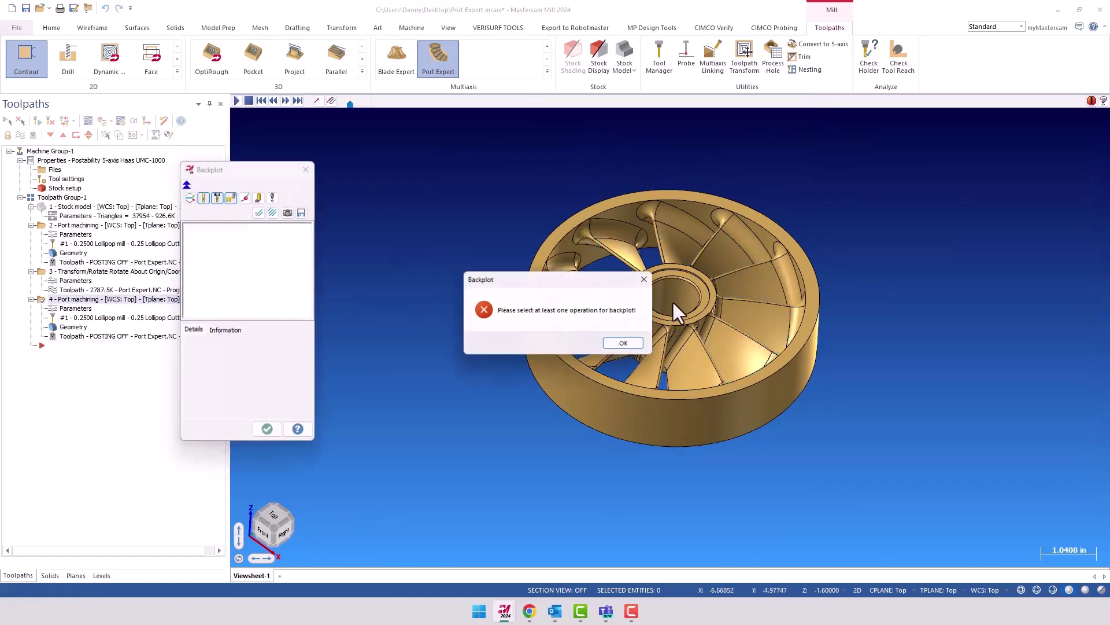
{"action": "left_click", "coordinate": [651, 344]}
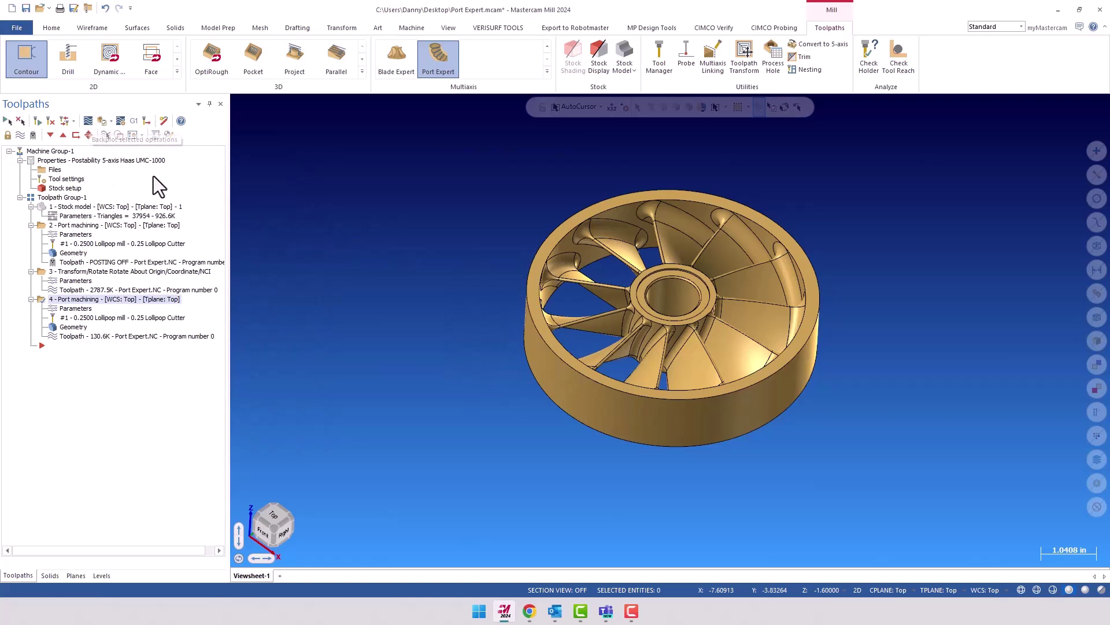
{"action": "left_click", "coordinate": [88, 121]}
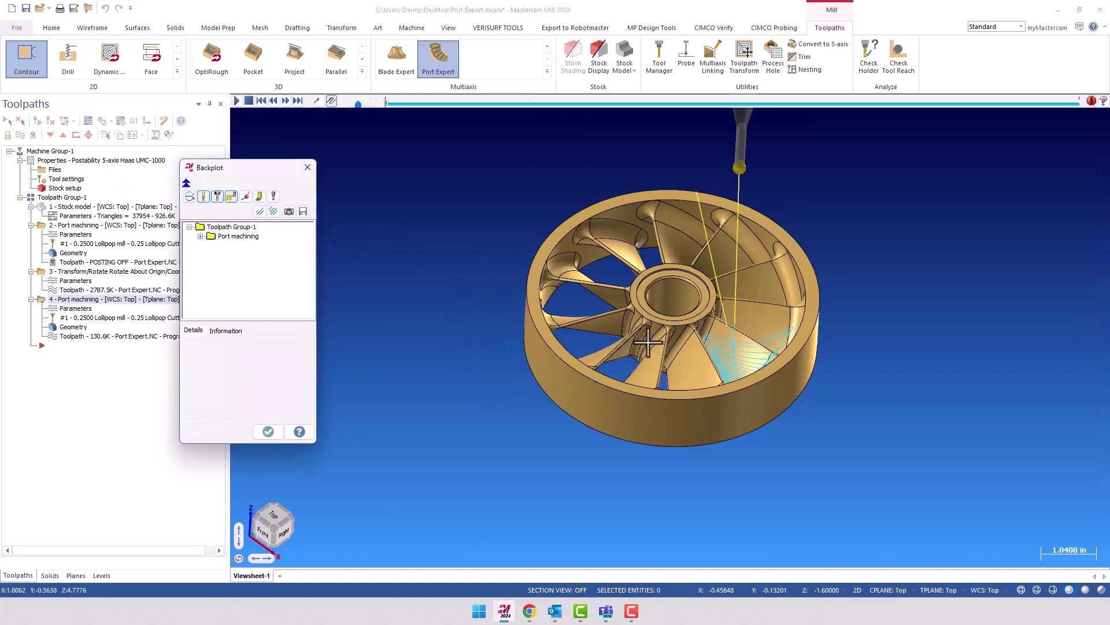
{"action": "scroll", "coordinate": [730, 352], "scroll_direction": "up", "scroll_amount": 2}
{"action": "mouse_move", "coordinate": [730, 352]}
{"action": "middle_mouse_down"}
{"action": "mouse_move", "coordinate": [720, 393]}
{"action": "mouse_move", "coordinate": [723, 370]}
{"action": "middle_mouse_up"}
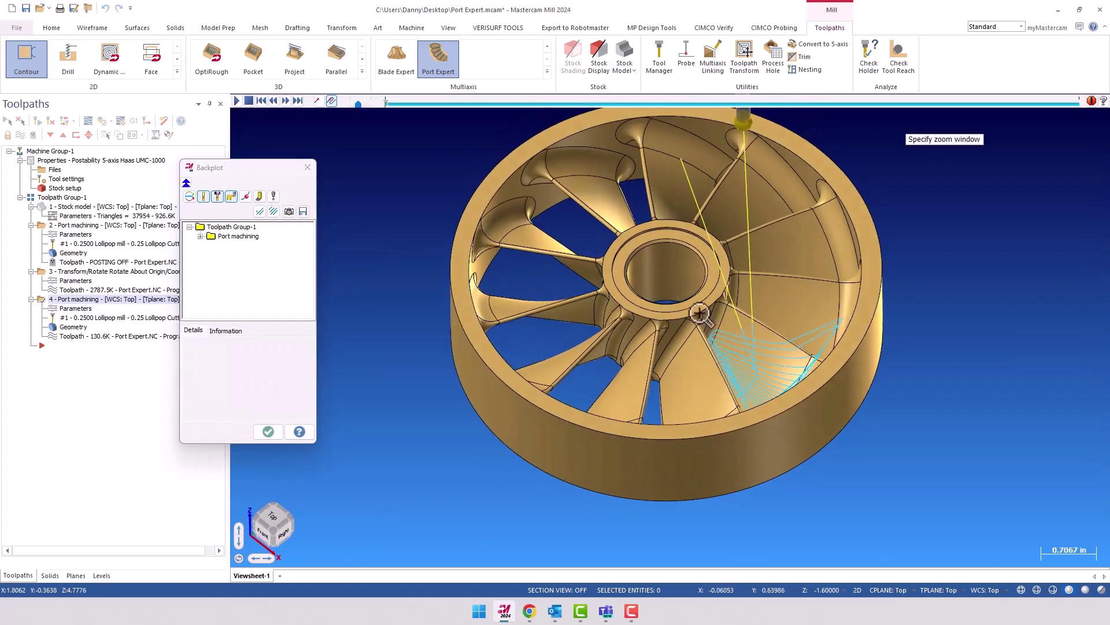
{"action": "scroll", "coordinate": [833, 417], "scroll_direction": "up", "scroll_amount": 5}
{"action": "left_click", "coordinate": [269, 431]}
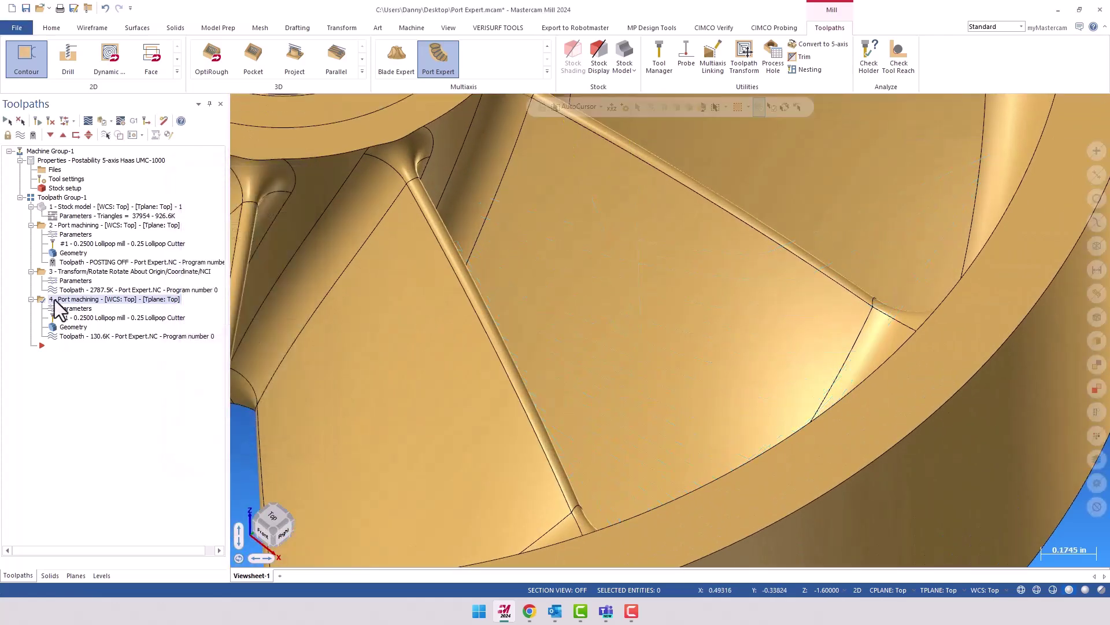
- Set the finishing operation's maximum stepover to 0.01 and regenerate the toolpath
{"action": "left_click", "coordinate": [62, 309]}
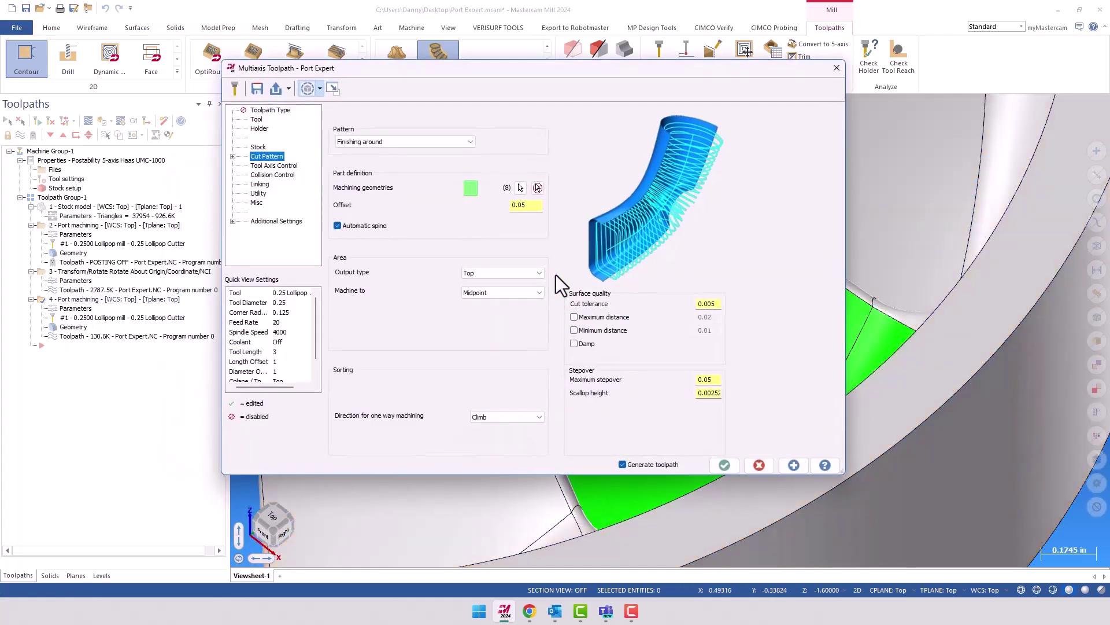
{"action": "double_click", "coordinate": [711, 380]}
{"action": "type", "text": ".00"}
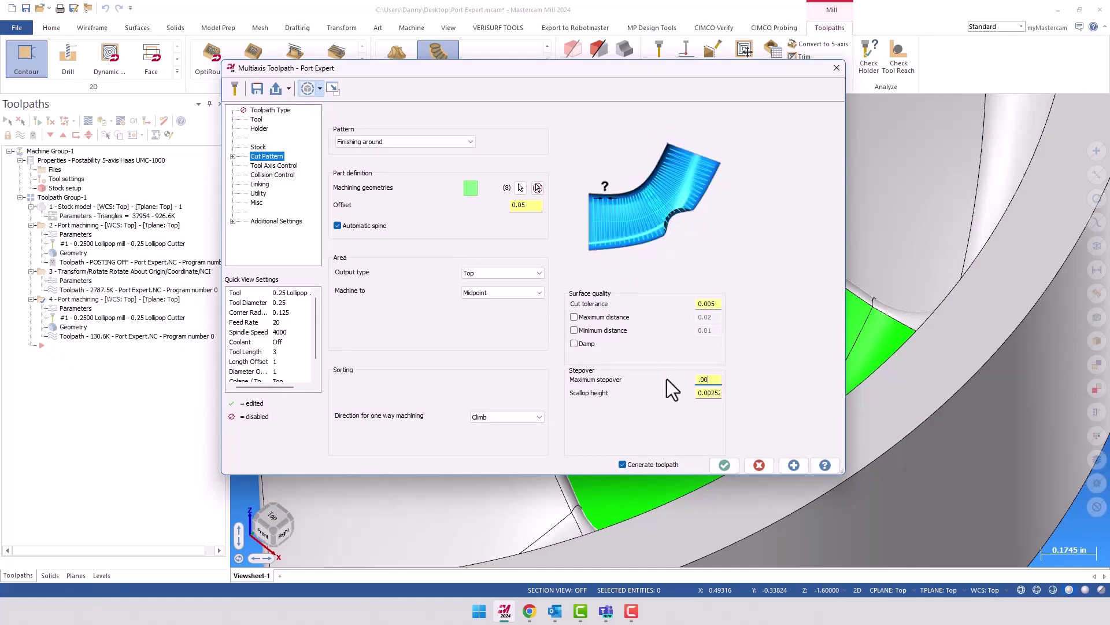
{"action": "type", "text": "01"}
{"action": "key", "text": "Tab"}
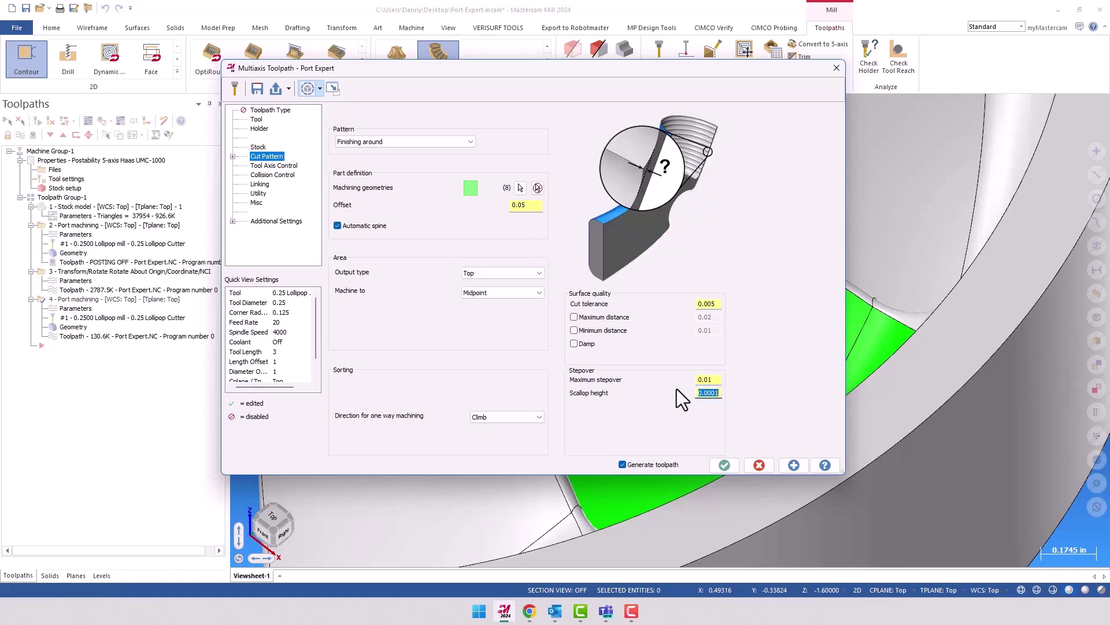
{"action": "left_click", "coordinate": [731, 467]}
- Backplot the regenerated finishing toolpath on the wheel to check its finer passes
{"action": "scroll", "coordinate": [699, 329], "scroll_direction": "down", "scroll_amount": 4}
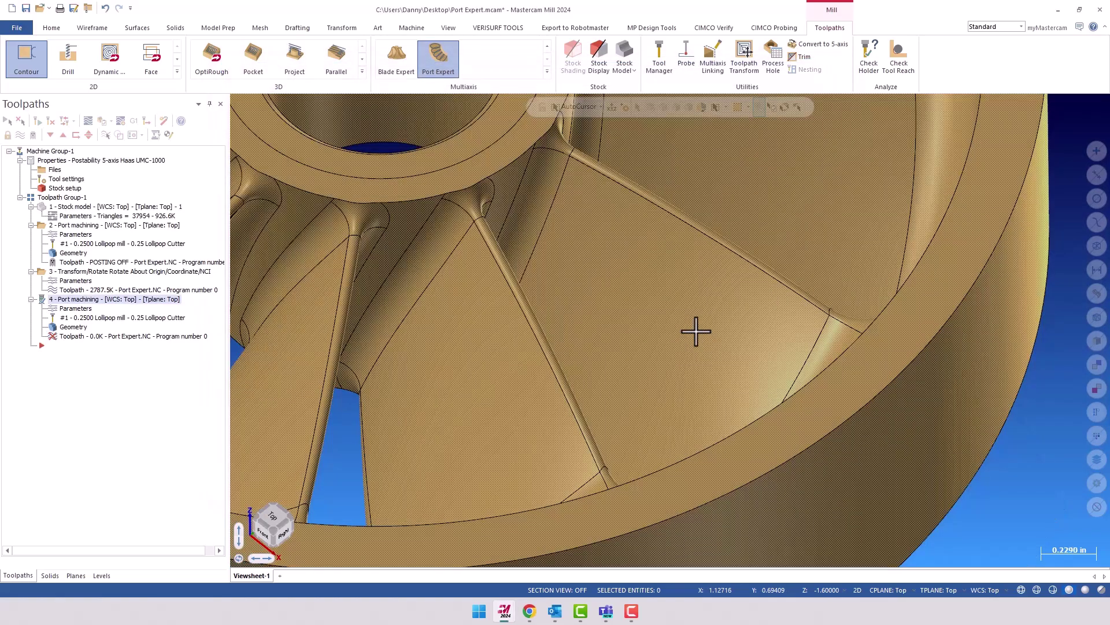
{"action": "scroll", "coordinate": [705, 329], "scroll_direction": "down", "scroll_amount": 3}
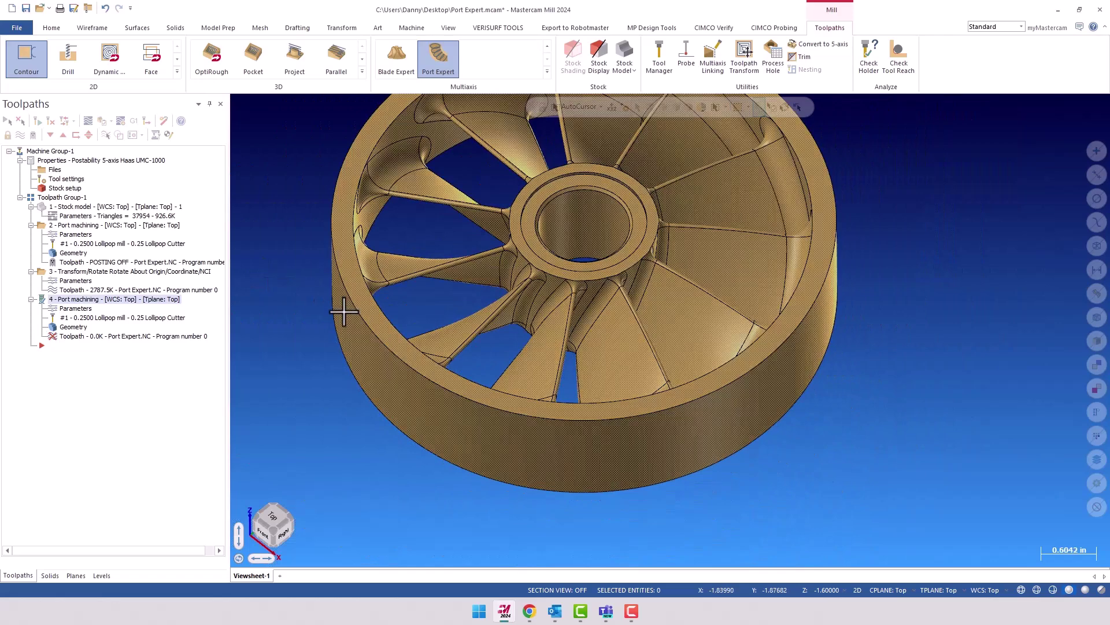
{"action": "middle_click_drag", "start_coordinate": [348, 295], "coordinate": [351, 311]}
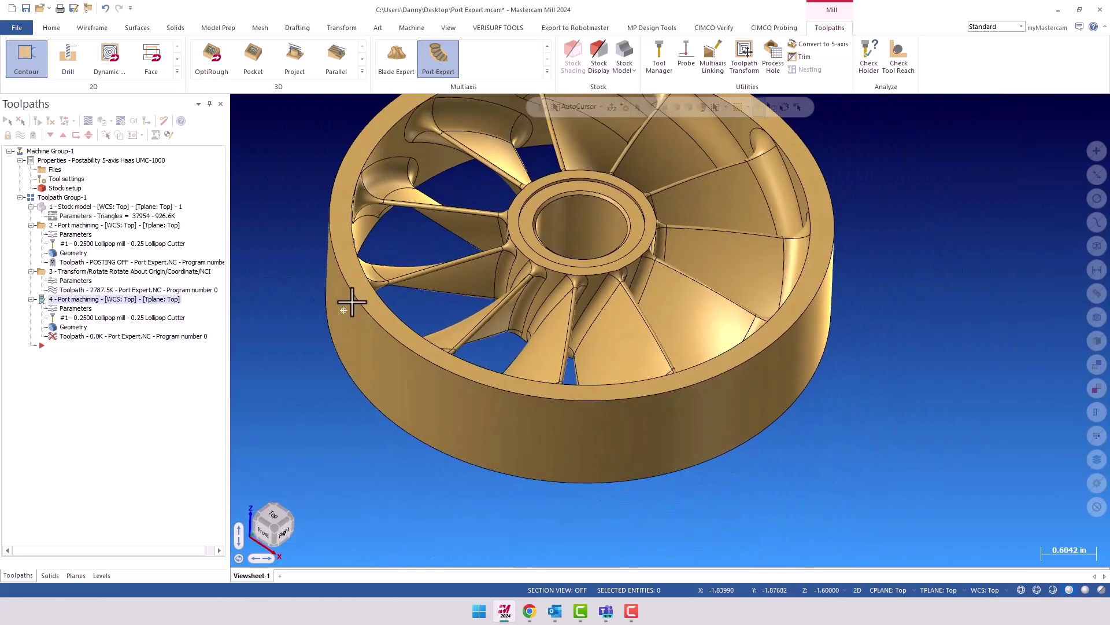
{"action": "middle_click_drag", "start_coordinate": [280, 268], "coordinate": [321, 341]}
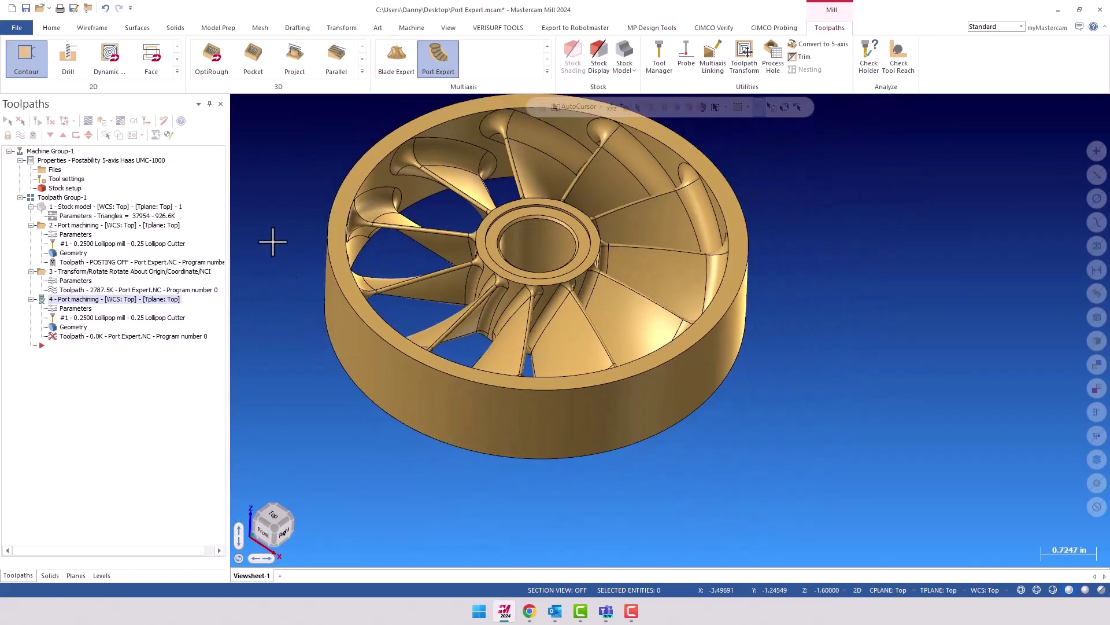
{"action": "scroll", "coordinate": [272, 241], "scroll_direction": "up", "scroll_amount": 1}
{"action": "scroll", "coordinate": [272, 241], "scroll_direction": "down", "scroll_amount": 3}
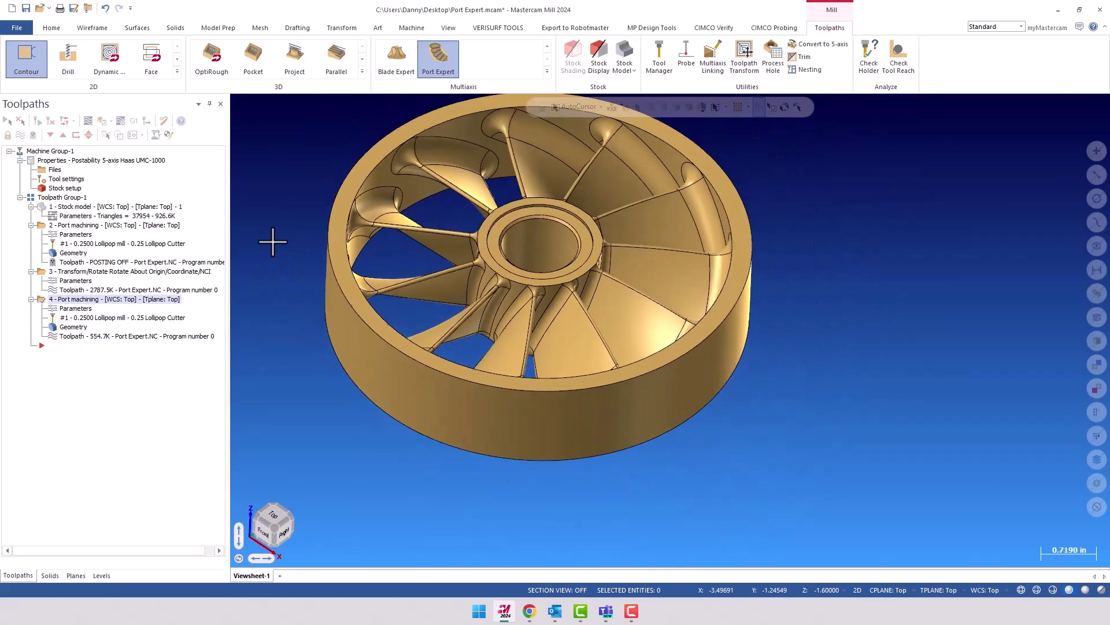
{"action": "left_click", "coordinate": [89, 120]}
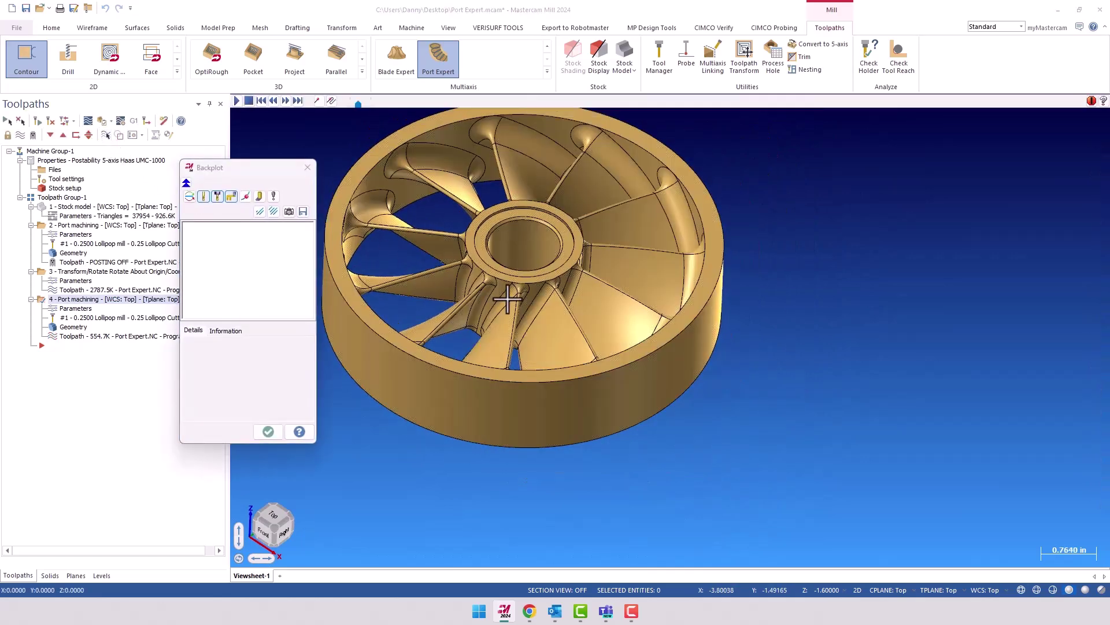
{"action": "middle_click_drag", "start_coordinate": [511, 301], "coordinate": [538, 300]}
{"action": "left_click", "coordinate": [269, 431]}
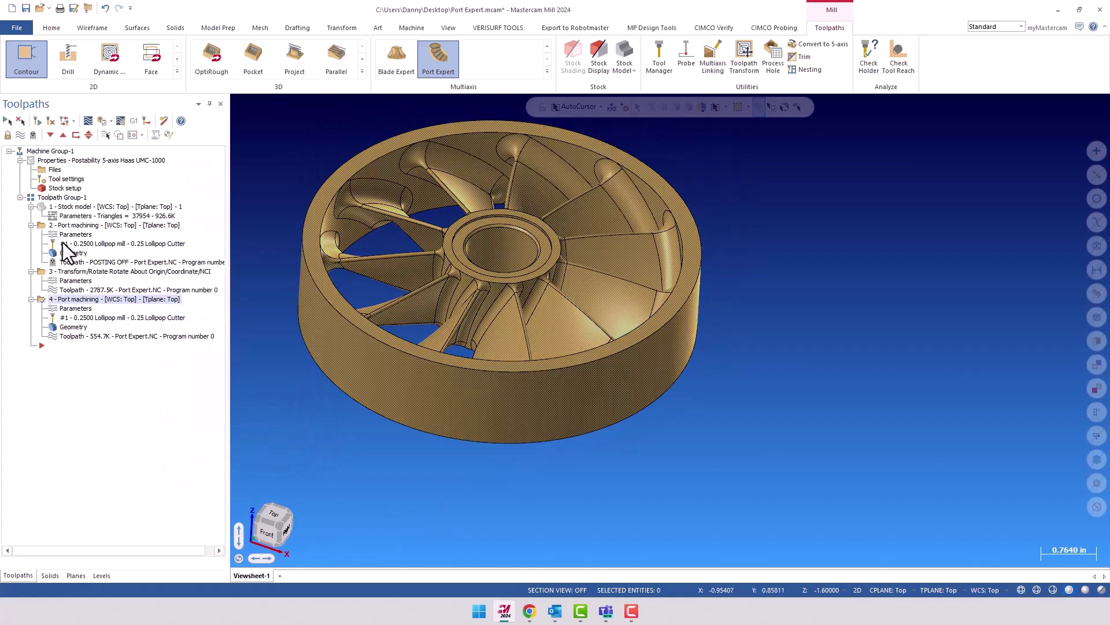
- Copy the Transform/Rotate operation after the finishing operation, set port machining operation 4 as its source and generate it
{"action": "left_click", "coordinate": [45, 273], "text": "ctrl"}
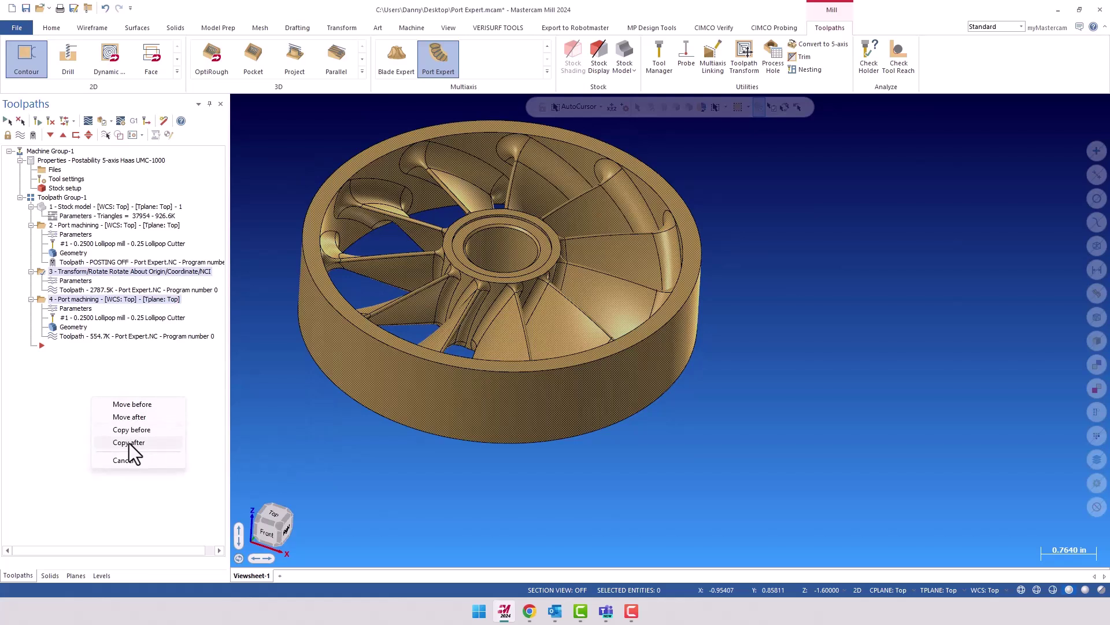
{"action": "left_click", "coordinate": [129, 443]}
{"action": "left_click", "coordinate": [70, 364]}
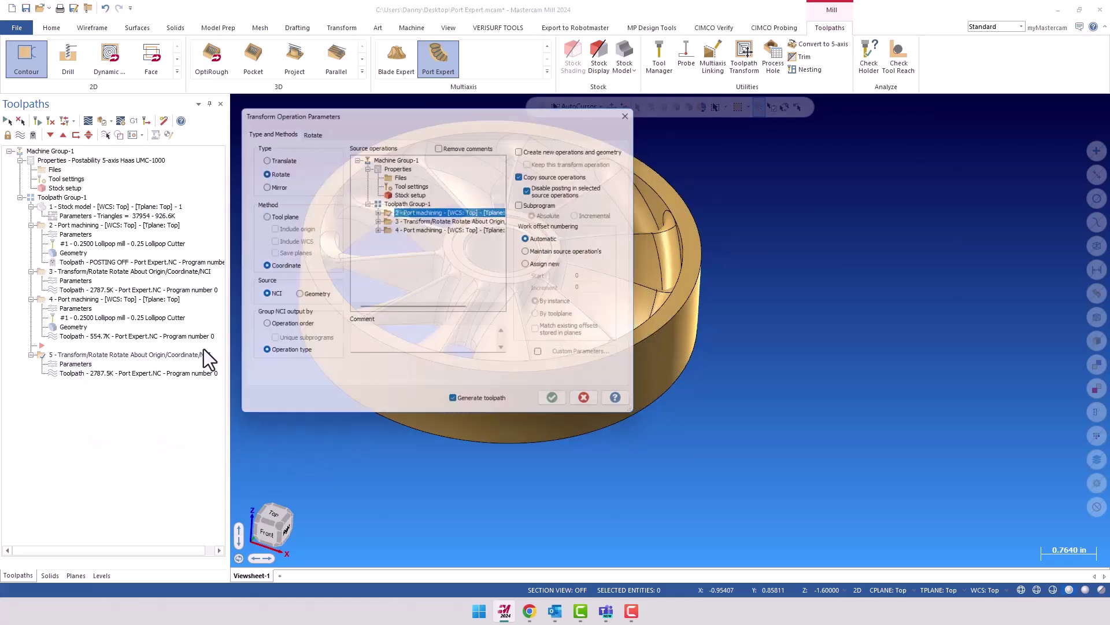
{"action": "left_click", "coordinate": [408, 230]}
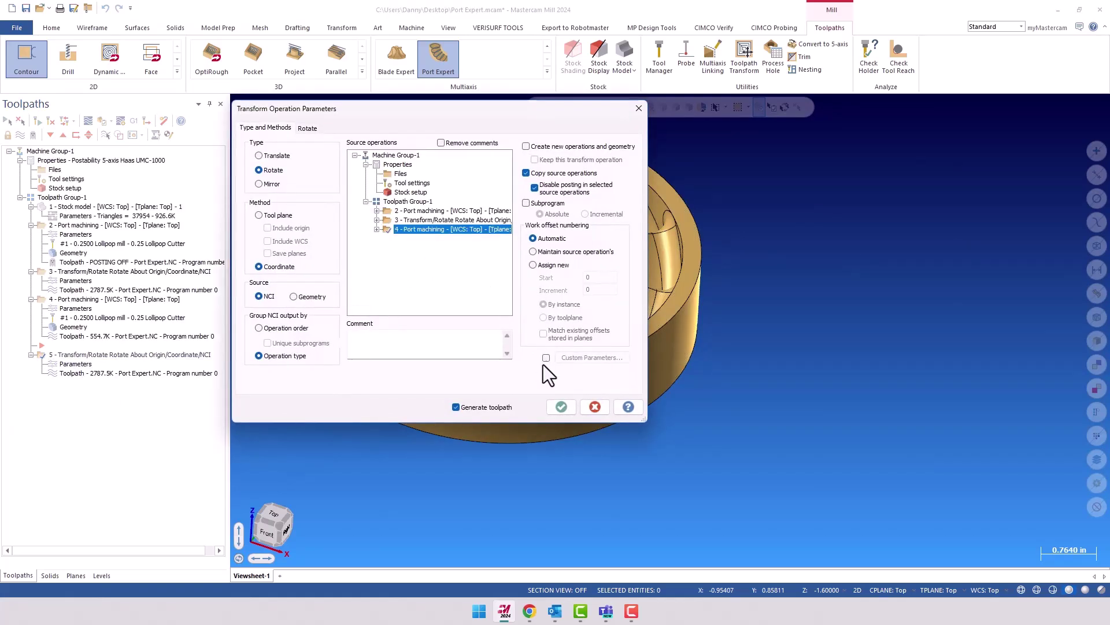
{"action": "left_click", "coordinate": [560, 407]}
{"action": "scroll", "coordinate": [723, 503], "scroll_direction": "down", "scroll_amount": 2}
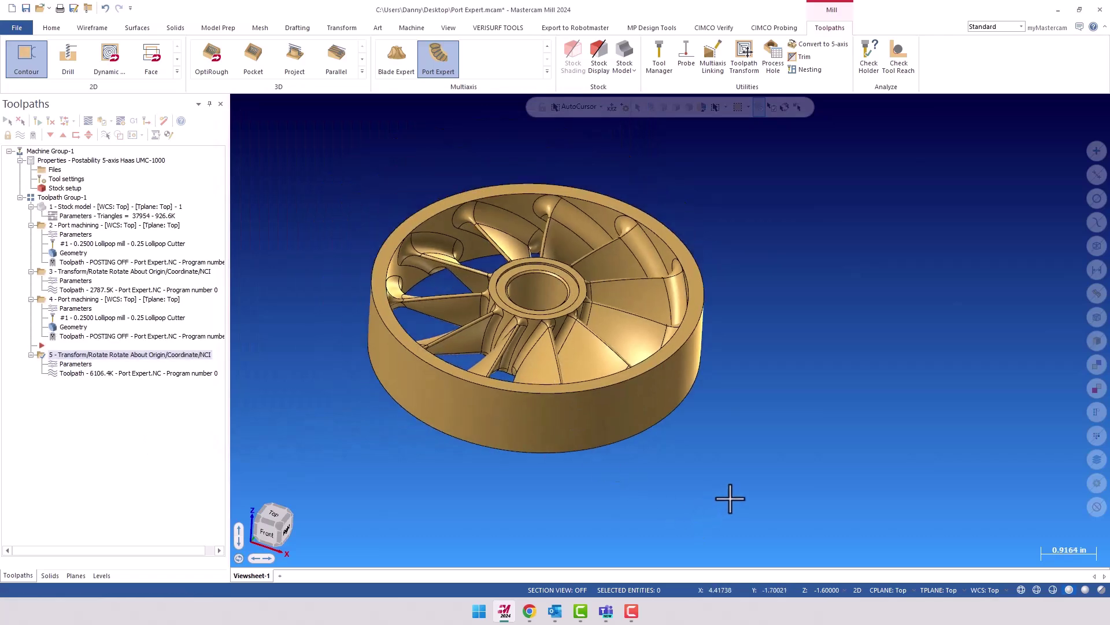
- Verify Transform/Rotate operations 3 and 5 together, running the stock removal simulation on the wheel
{"action": "left_click", "coordinate": [67, 271]}
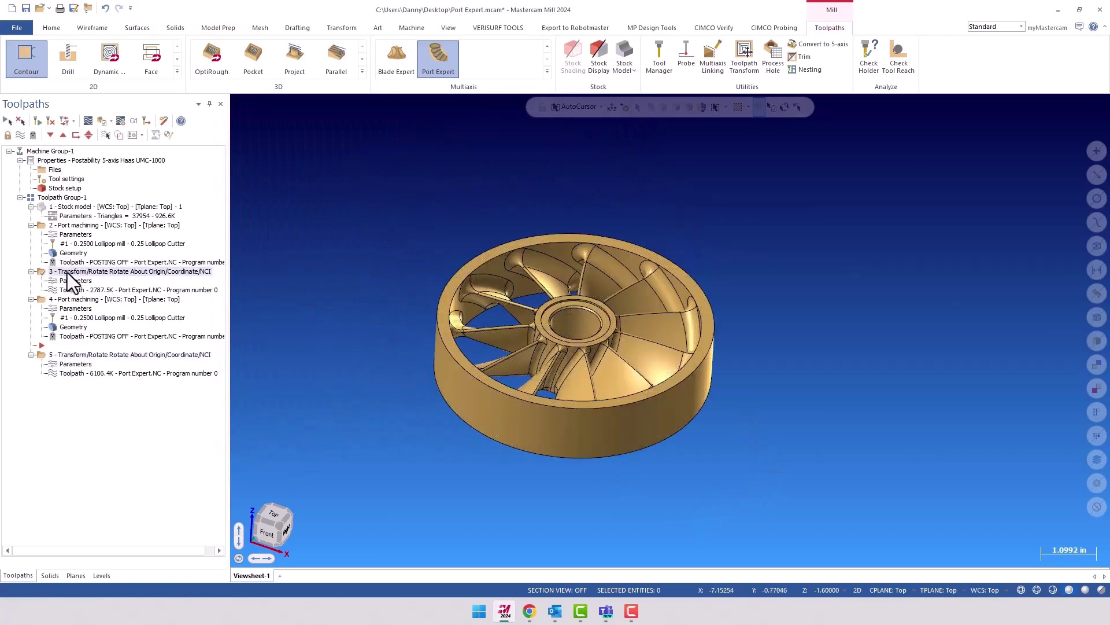
{"action": "left_click", "coordinate": [52, 356]}
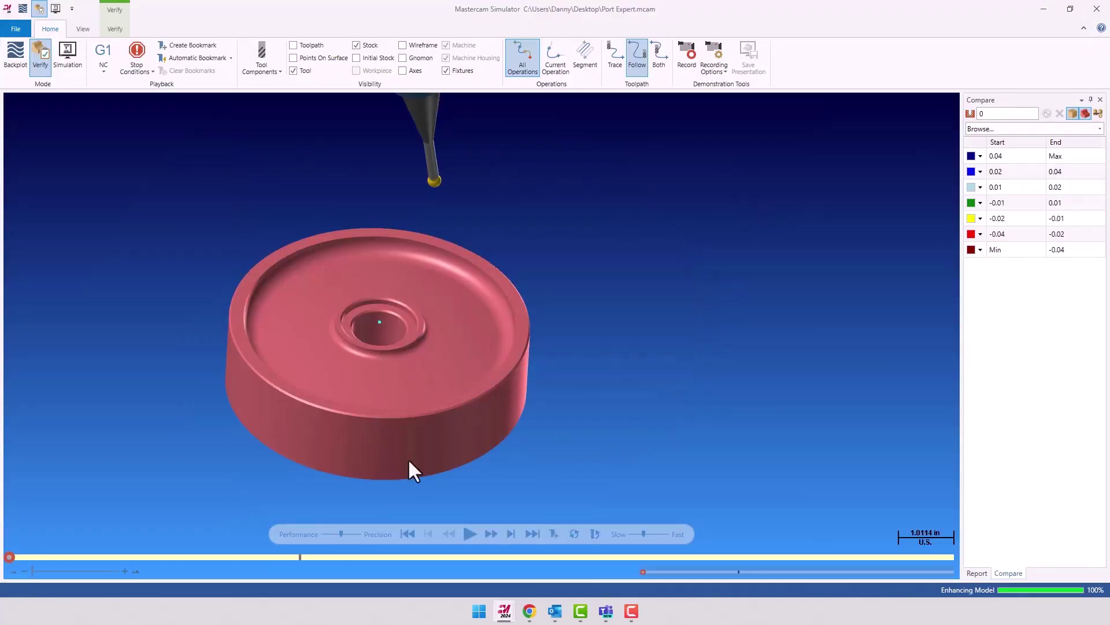
{"action": "left_click", "coordinate": [469, 533]}
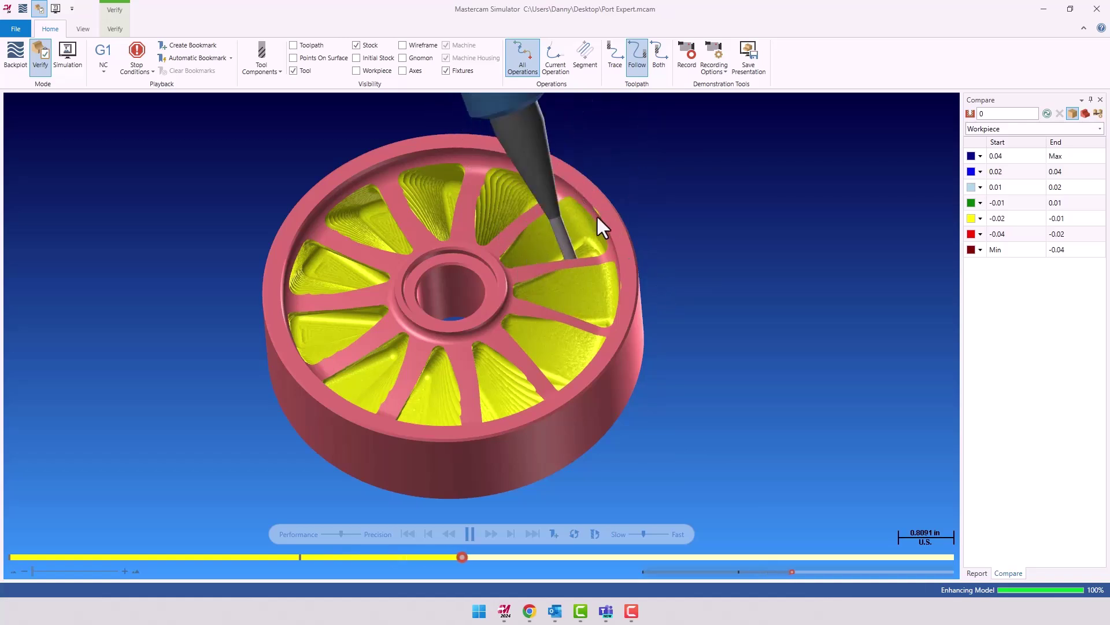
- Examine the wheel's ports from several angles while the rotated roughing and finishing passes play through to the end
{"action": "middle_click_drag", "start_coordinate": [640, 278], "coordinate": [640, 252]}
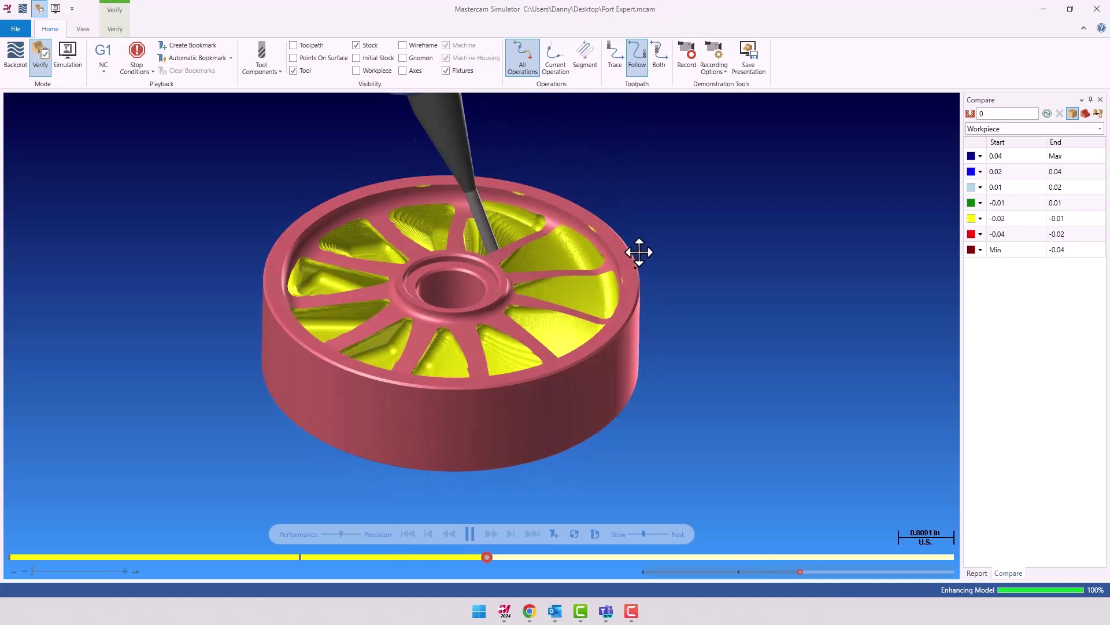
{"action": "scroll", "coordinate": [570, 243], "scroll_direction": "up", "scroll_amount": 4}
{"action": "scroll", "coordinate": [589, 217], "scroll_direction": "down", "scroll_amount": 2}
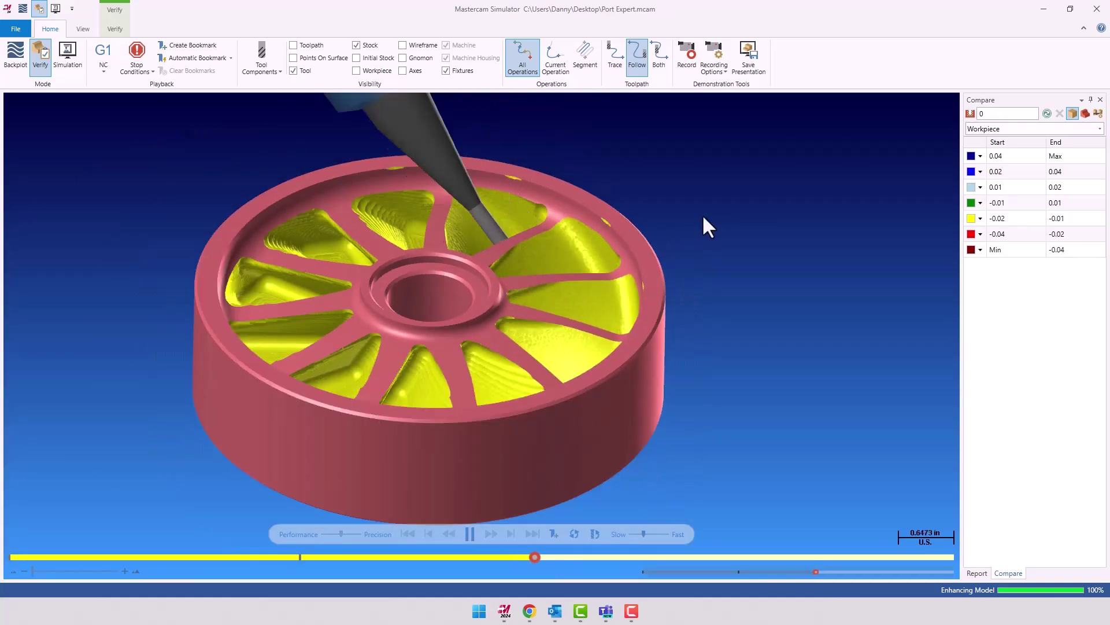
{"action": "scroll", "coordinate": [702, 214], "scroll_direction": "down", "scroll_amount": 2}
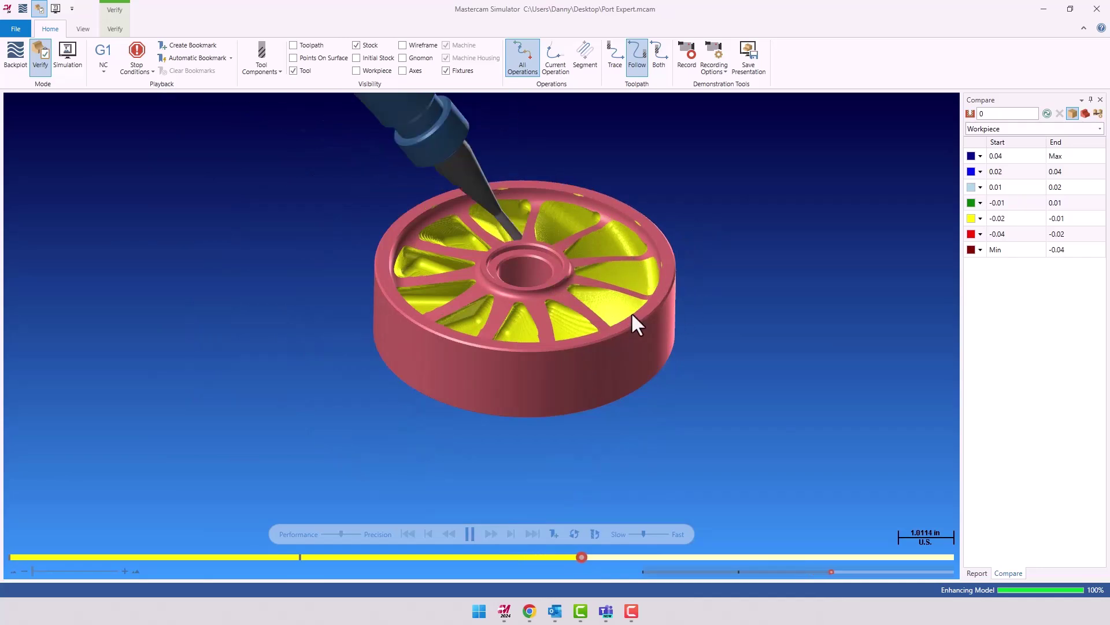
{"action": "mouse_move", "coordinate": [632, 322]}
{"action": "middle_mouse_down"}
{"action": "mouse_move", "coordinate": [649, 310]}
{"action": "mouse_move", "coordinate": [664, 369]}
{"action": "mouse_move", "coordinate": [650, 364]}
{"action": "mouse_move", "coordinate": [644, 318]}
{"action": "middle_mouse_up"}
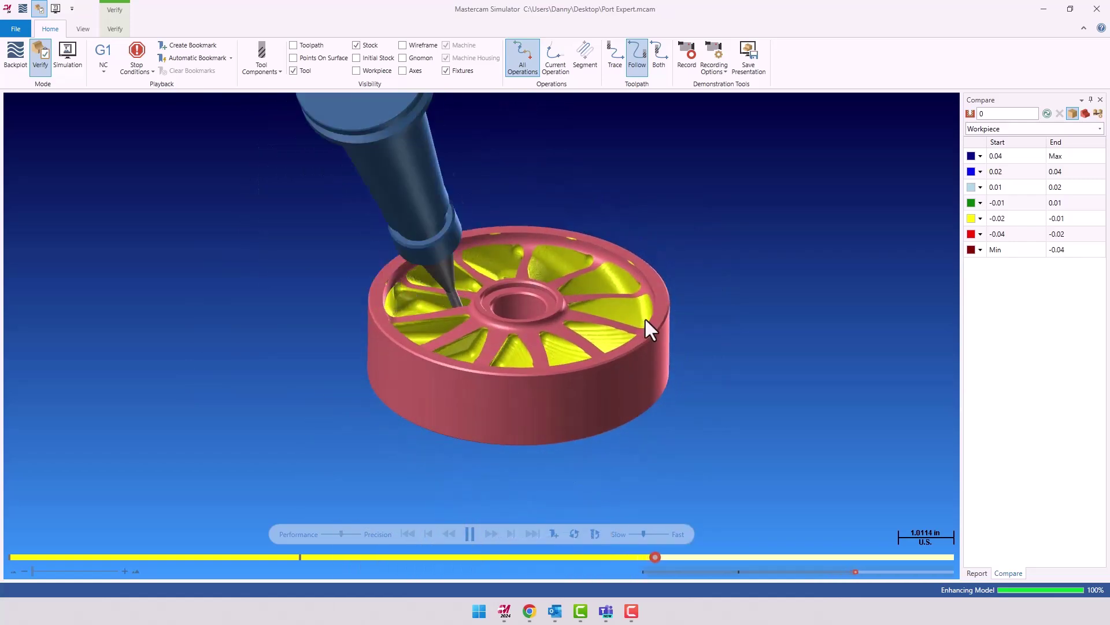
{"action": "scroll", "coordinate": [582, 297], "scroll_direction": "down", "scroll_amount": 2}
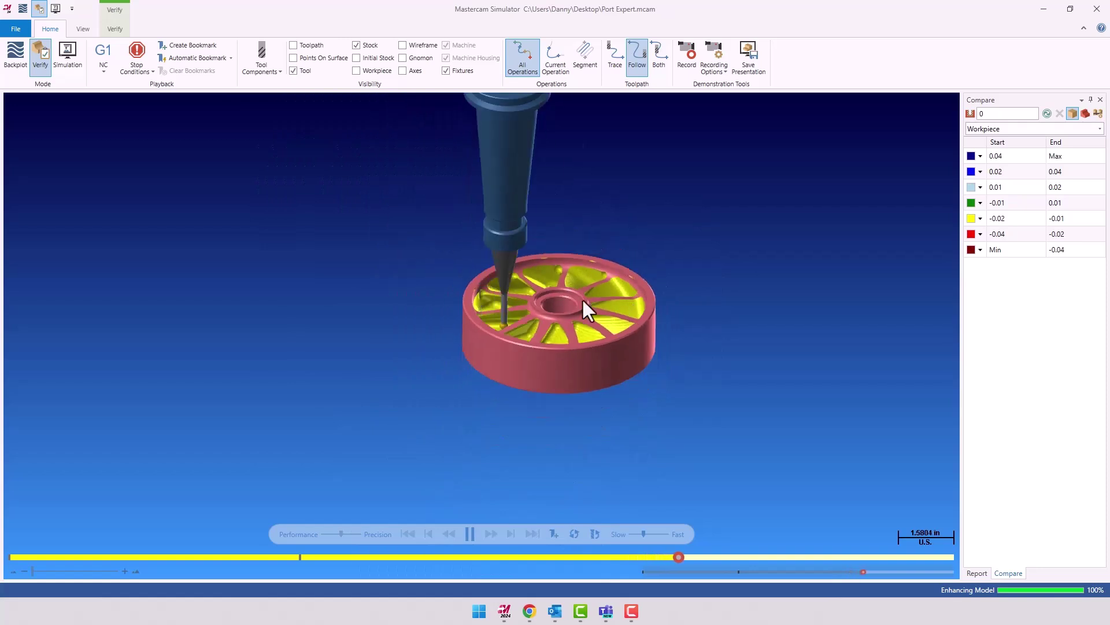
{"action": "scroll", "coordinate": [567, 304], "scroll_direction": "up", "scroll_amount": 4}
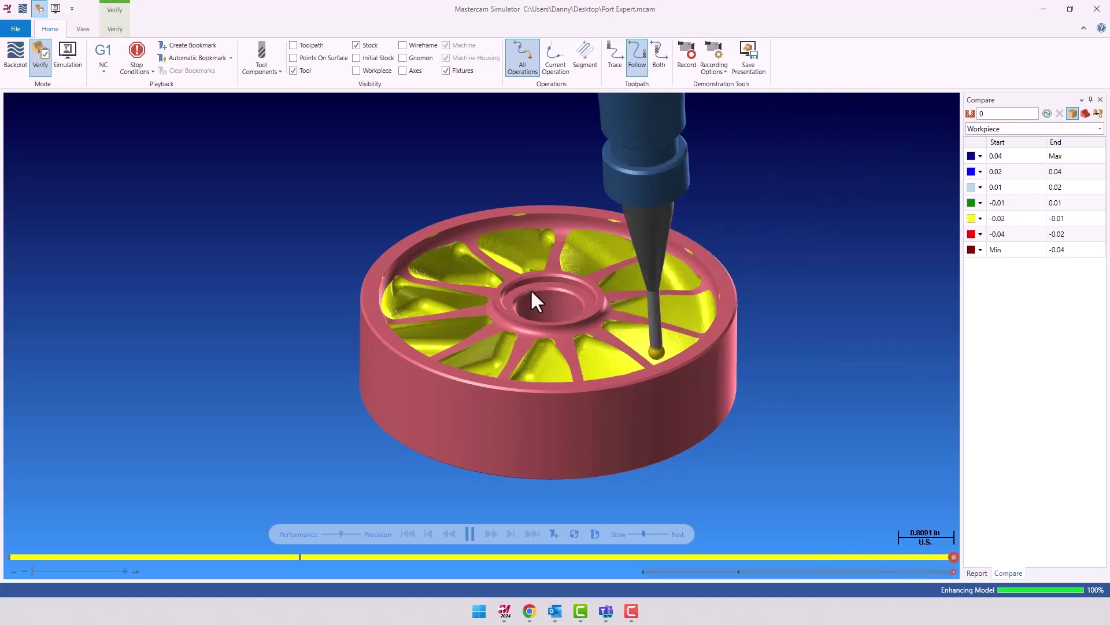
{"action": "scroll", "coordinate": [530, 274], "scroll_direction": "down", "scroll_amount": 3}
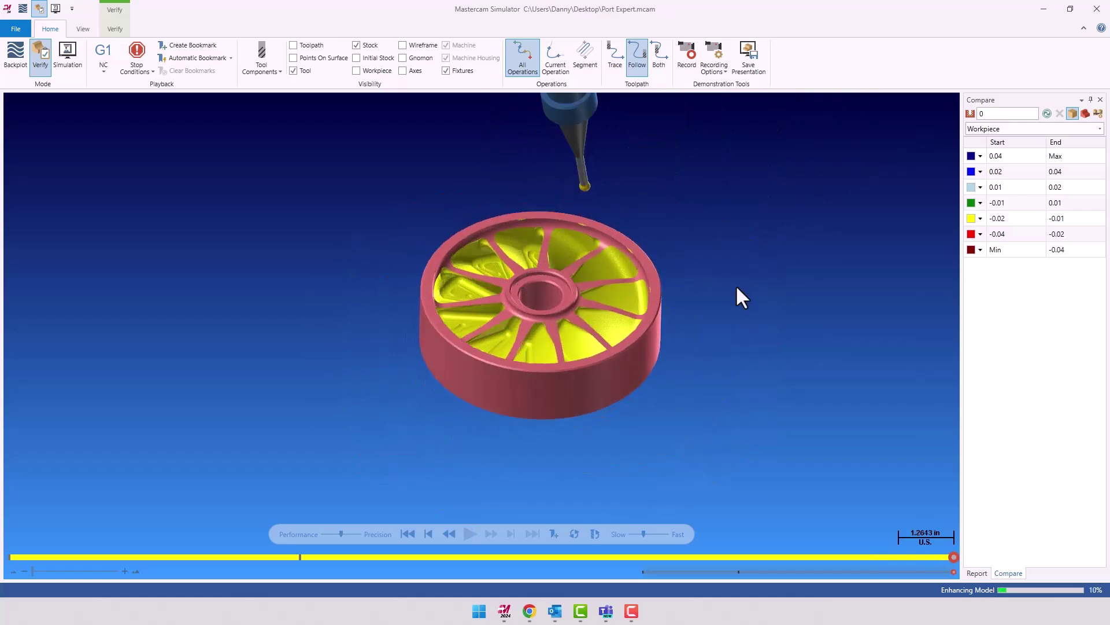
- Compare the machined stock with the workpiece model and inspect the deviation colours in the ports and along the spokes up close
{"action": "left_click", "coordinate": [1045, 114]}
{"action": "left_click", "coordinate": [1046, 114]}
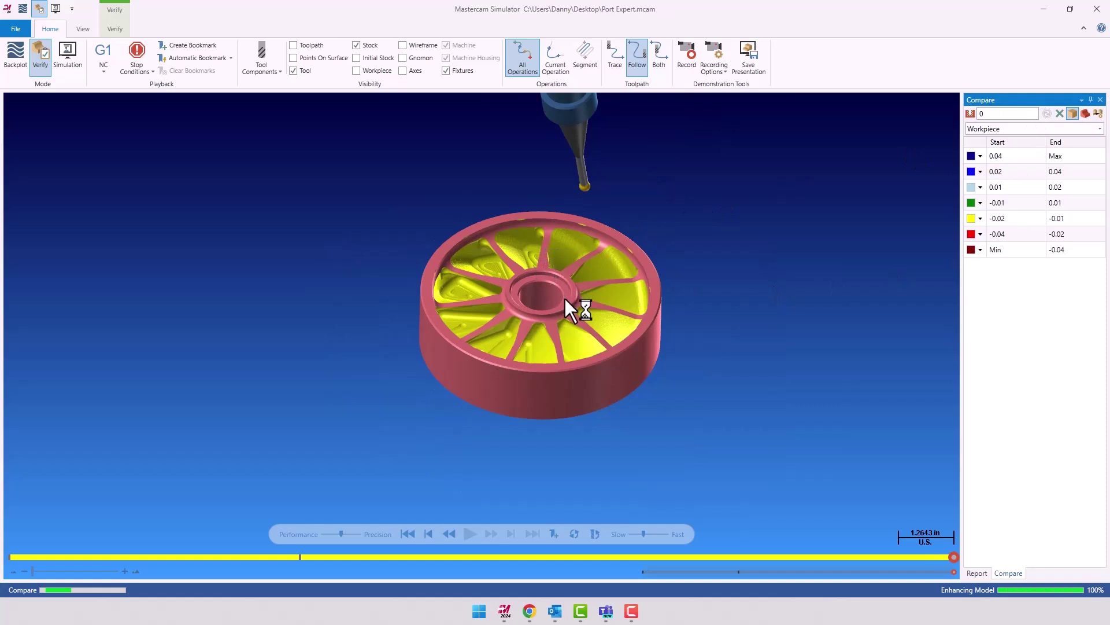
{"action": "middle_click_drag", "start_coordinate": [567, 295], "coordinate": [575, 324]}
{"action": "scroll", "coordinate": [572, 315], "scroll_direction": "up", "scroll_amount": 6}
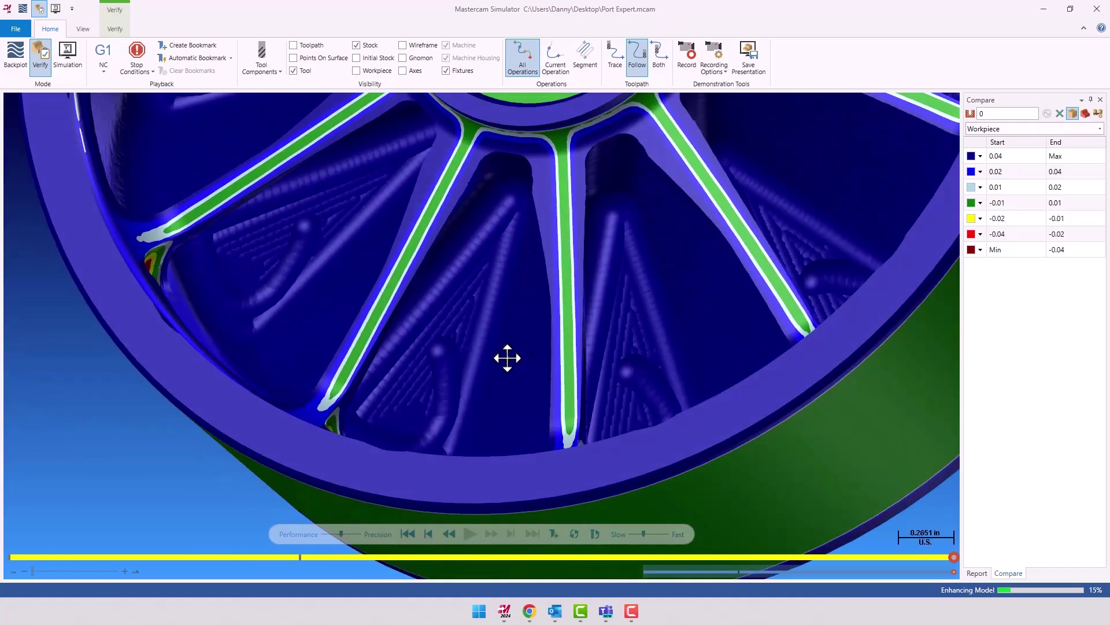